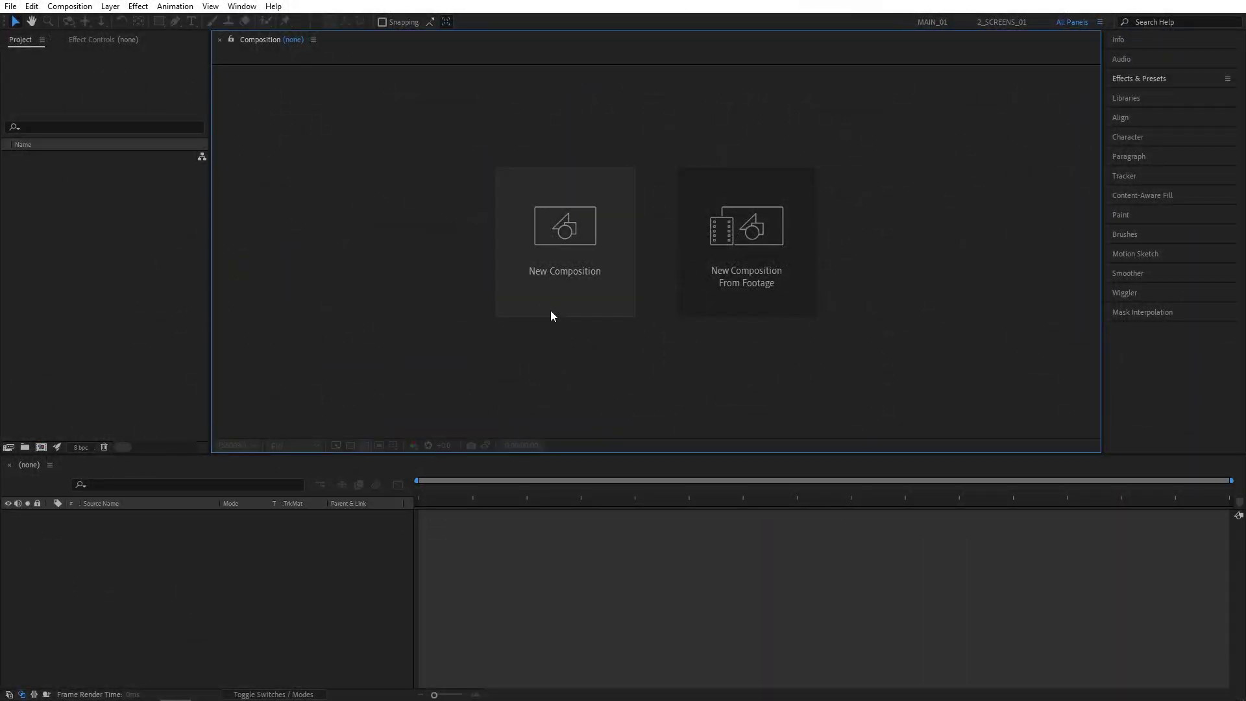
# Create a new composition named 'Render' at 1920×1080, 30 fps, 10 seconds, black background.
pyautogui.click(556, 276)
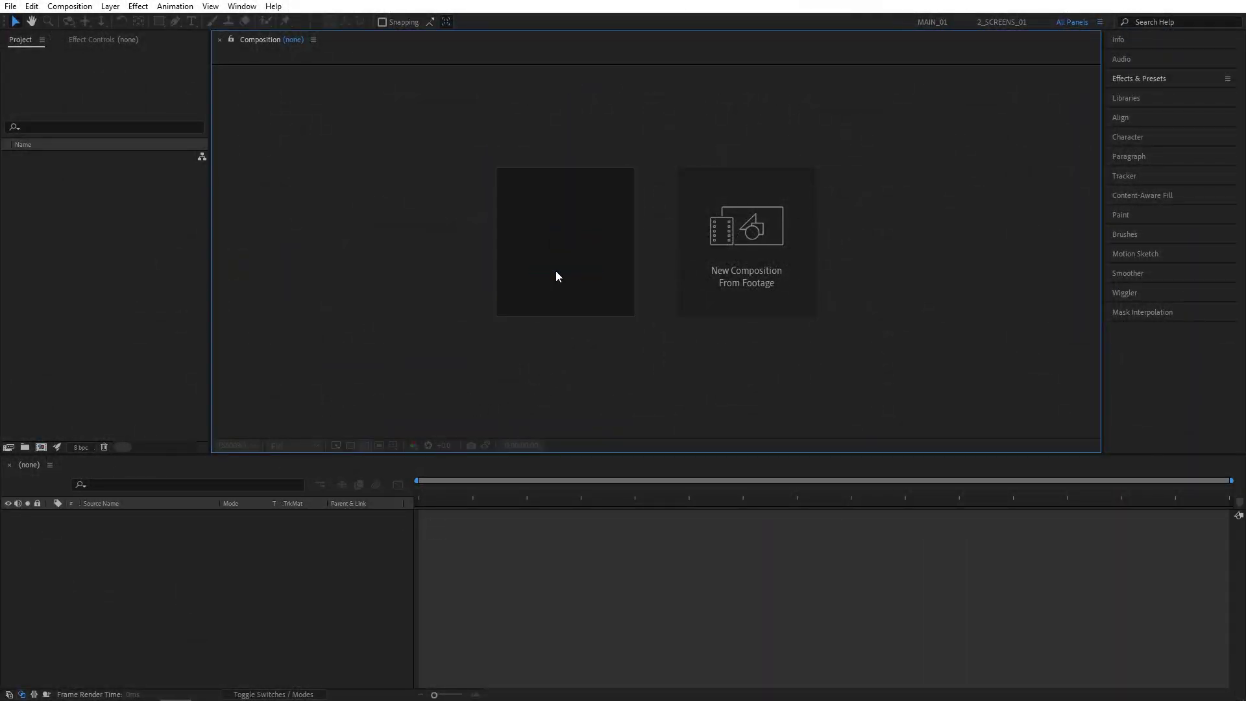
pyautogui.write('Render')
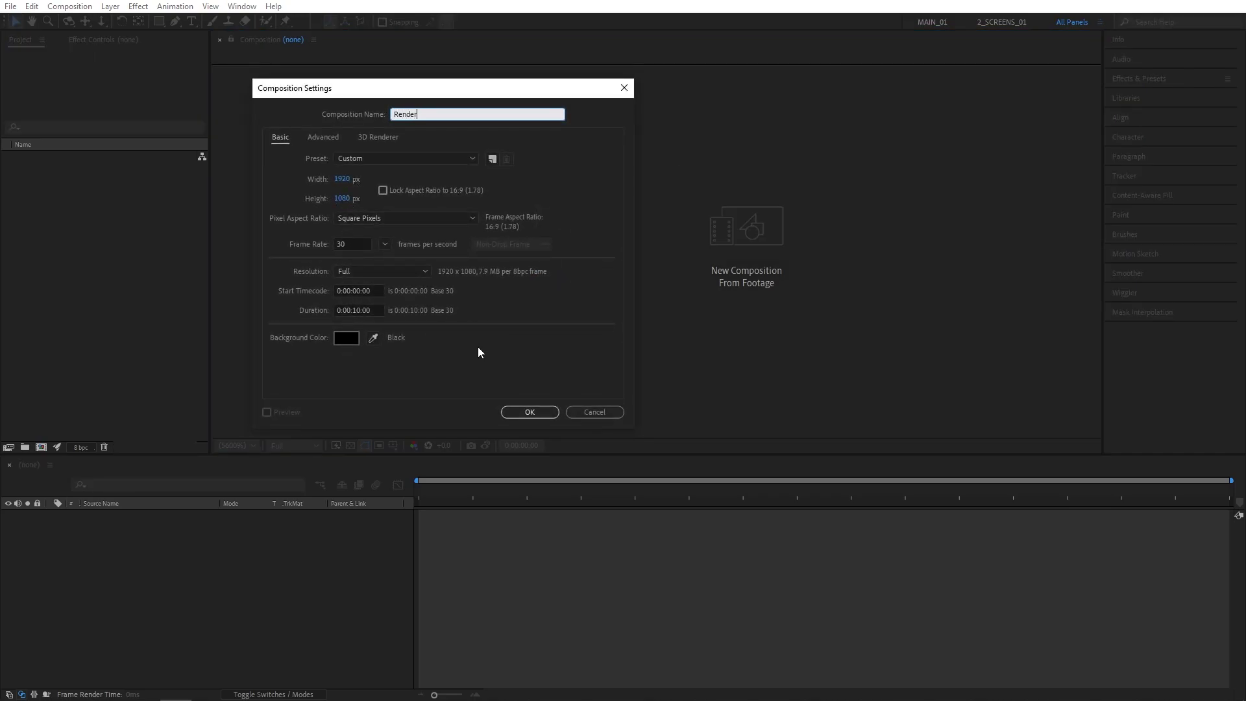
# Add a text layer reading 'creative motion graphics -' to the Render comp.
pyautogui.click(530, 412)
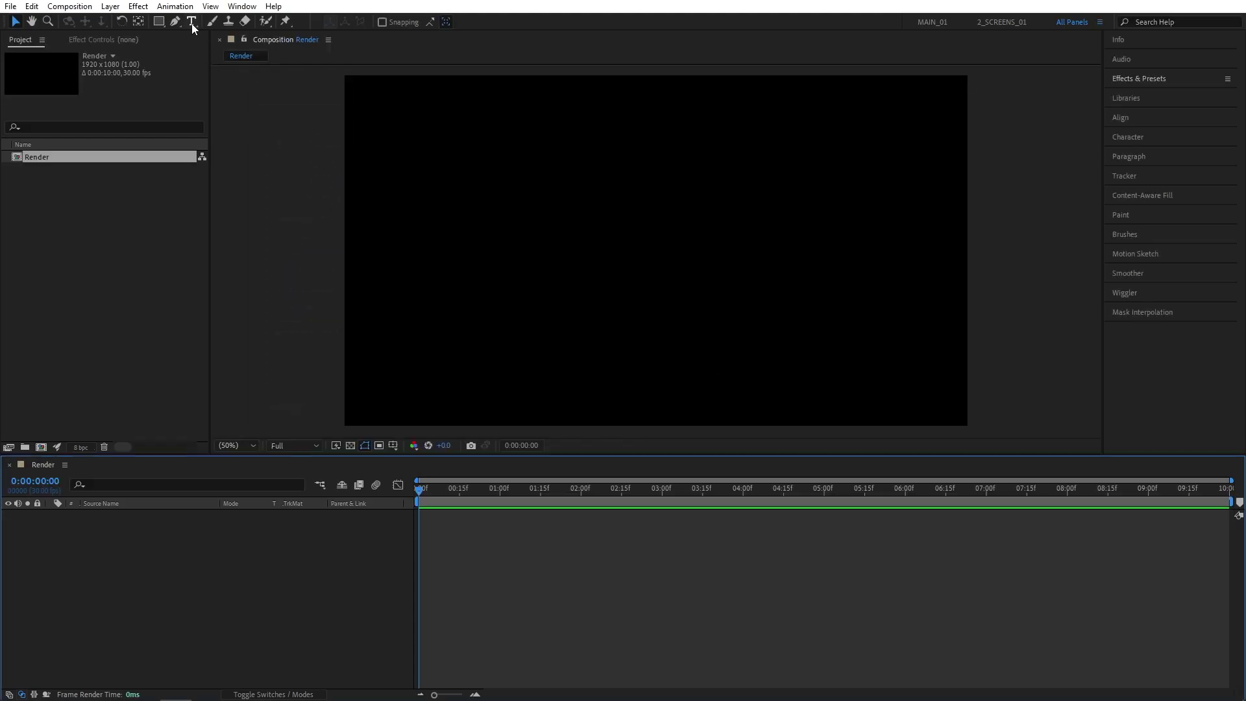
pyautogui.click(192, 22)
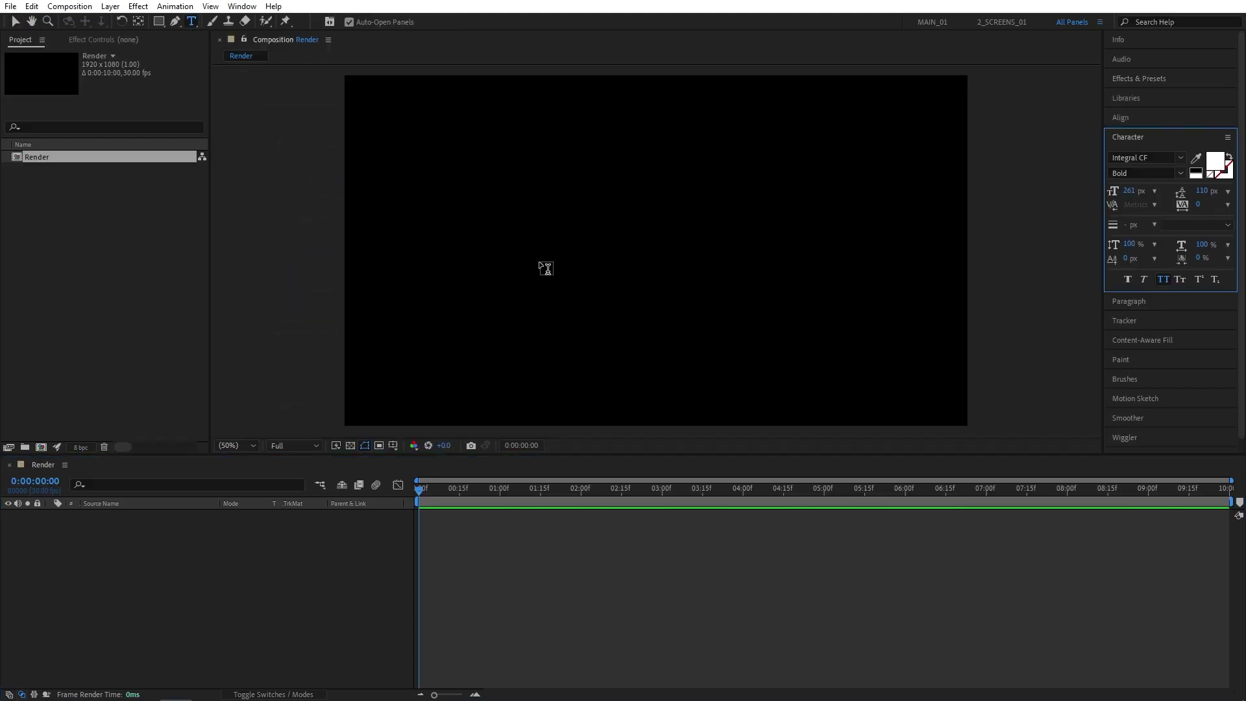
pyautogui.click(542, 263)
pyautogui.write('creative mot')
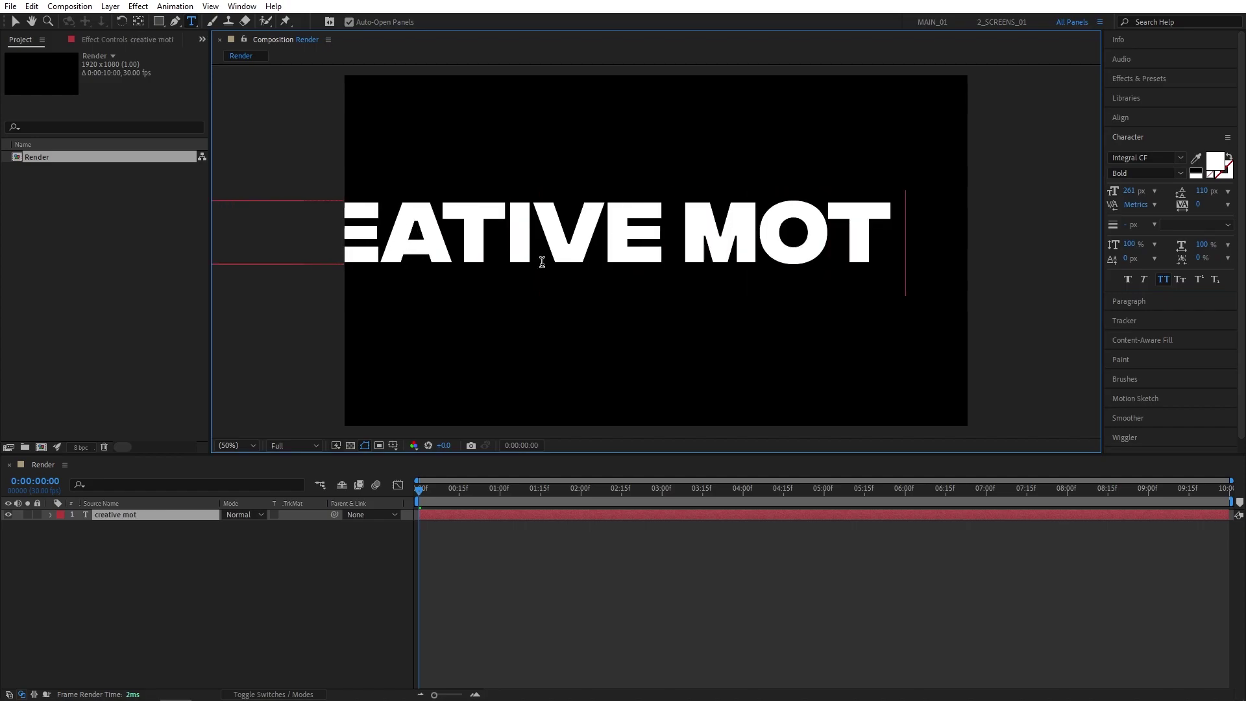
pyautogui.write('ion graphics -')
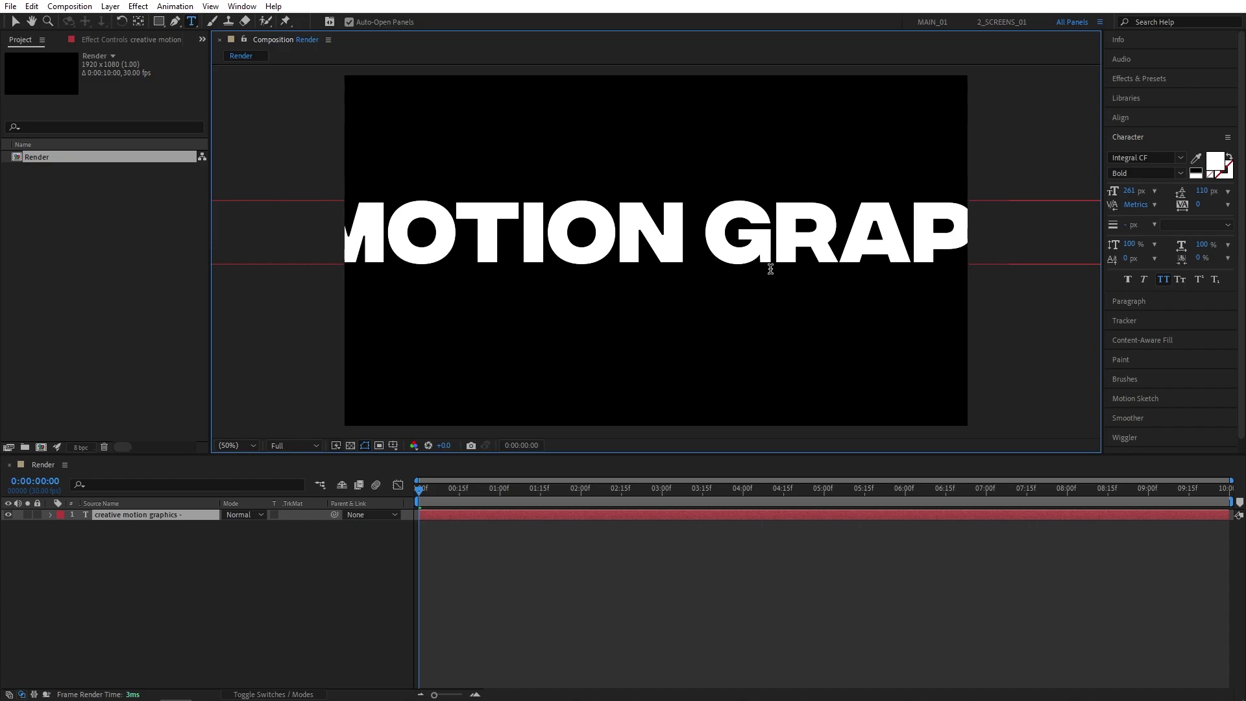
# Centre the text horizontally and vertically with Align, then scale it down to fit the frame.
pyautogui.press('ctrl')
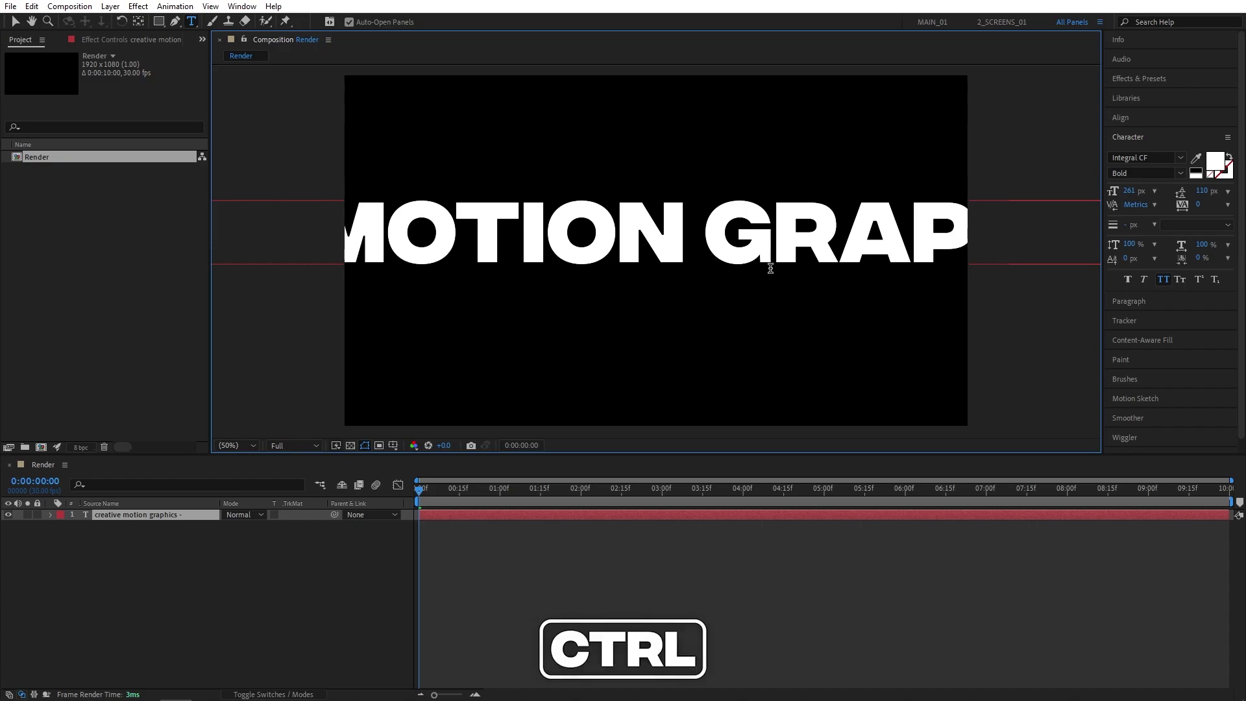
pyautogui.click(140, 22)
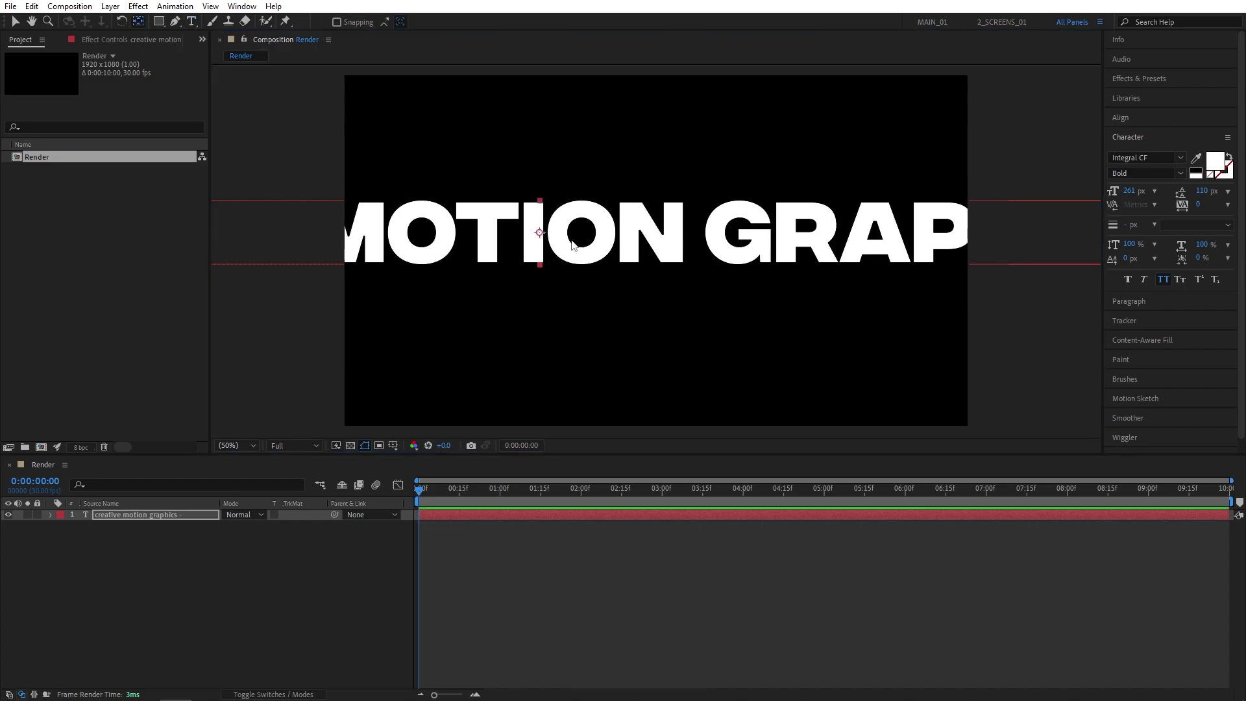
pyautogui.click(1141, 118)
pyautogui.click(1206, 152)
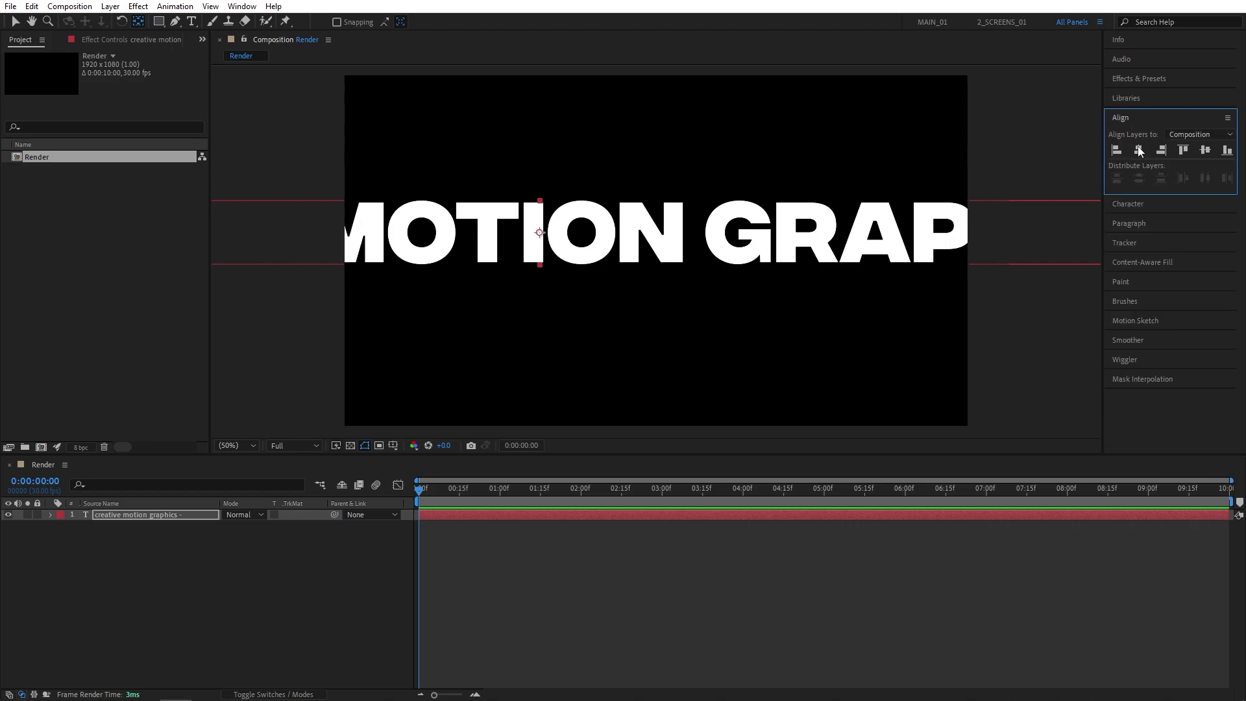
pyautogui.click(1205, 152)
pyautogui.scroll(-2, 804, 248)
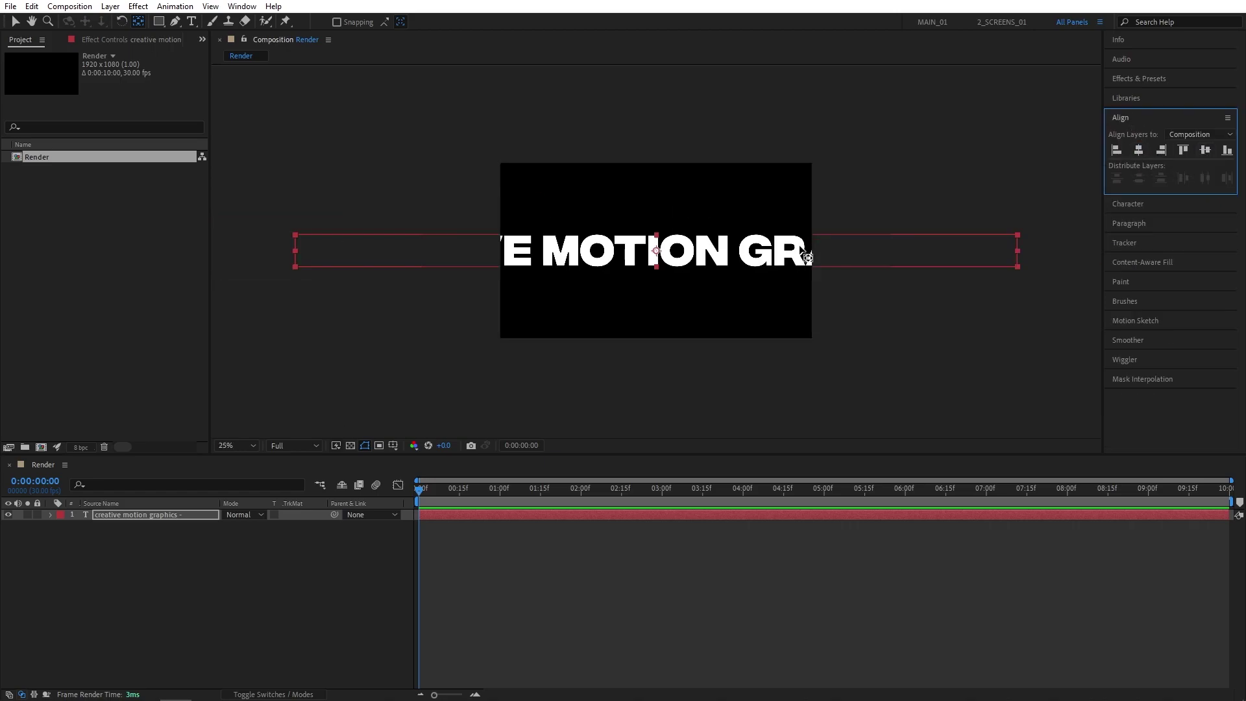
pyautogui.click(16, 22)
pyautogui.moveTo(1018, 233); pyautogui.dragTo(804, 255)
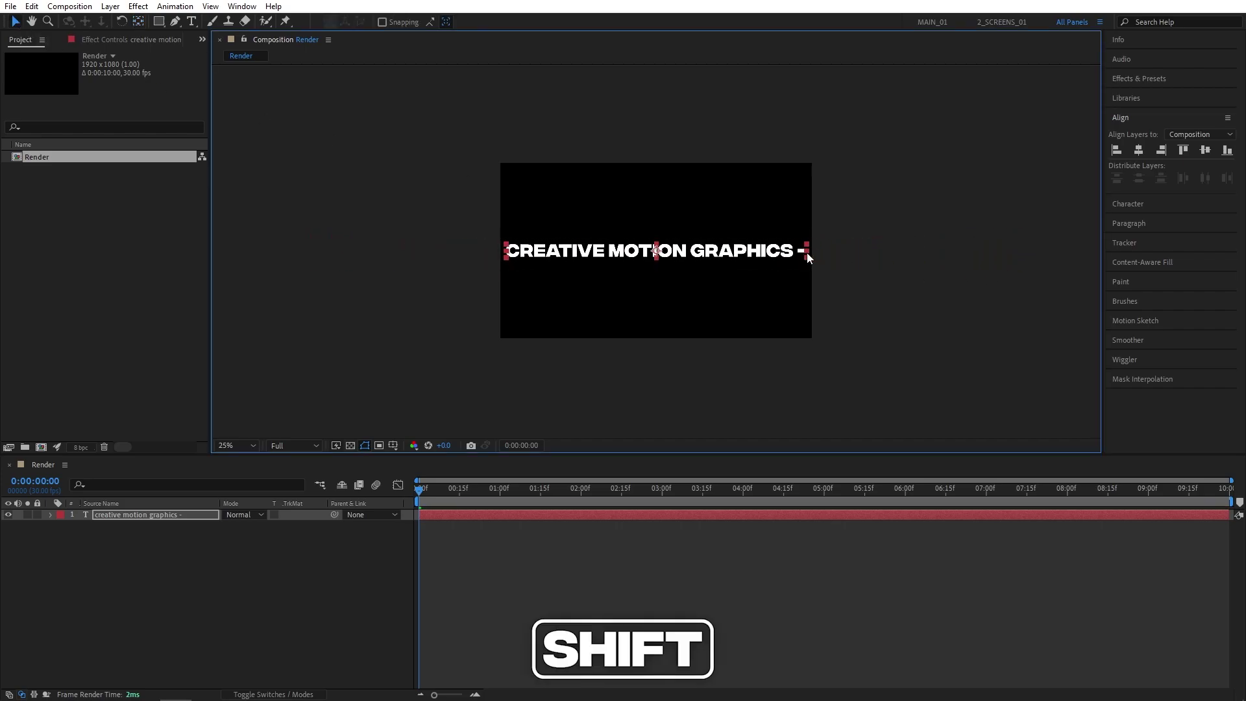
pyautogui.scroll(2, 781, 255)
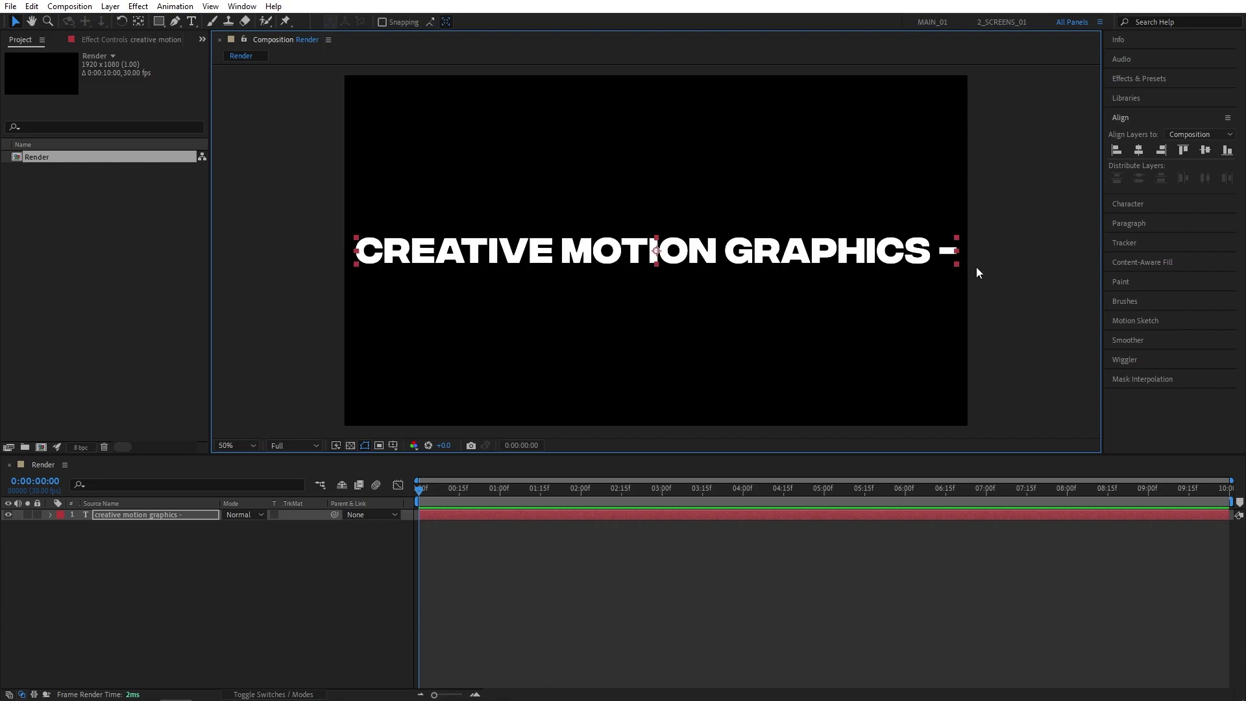
# Draw a circular ellipse mask on the text layer around the comp centre.
pyautogui.click(159, 21)
pyautogui.click(245, 52)
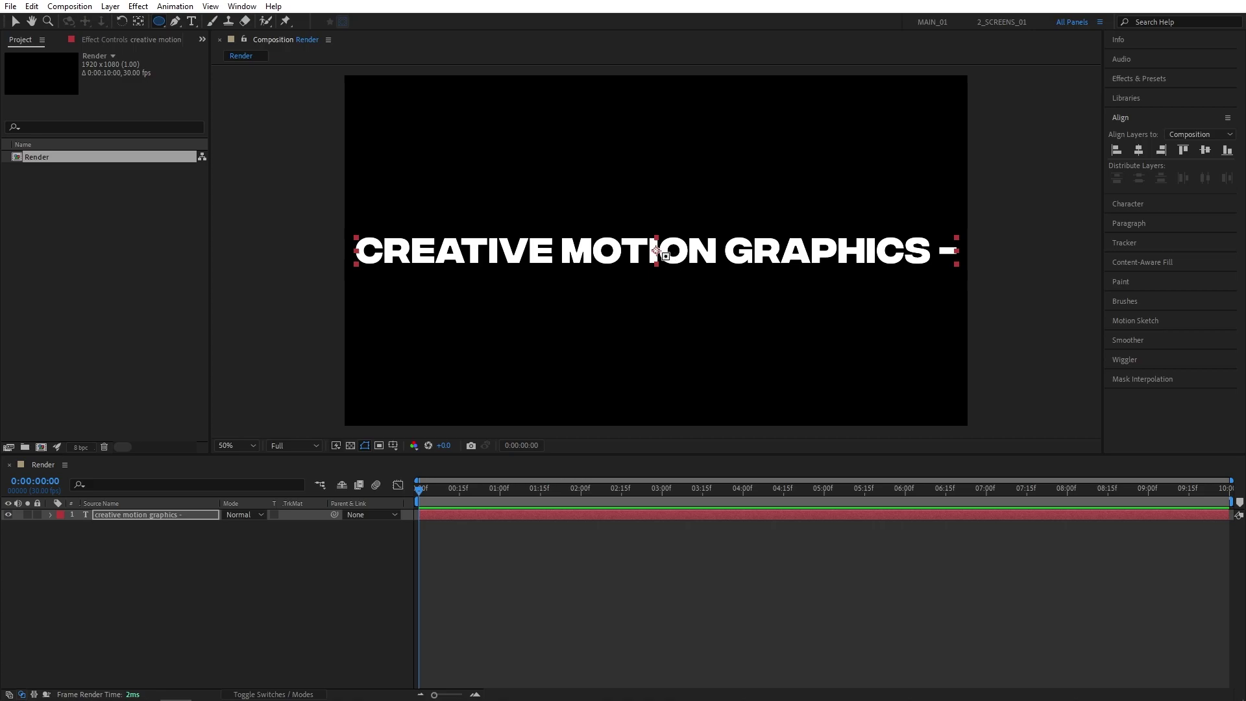
pyautogui.click(656, 250)
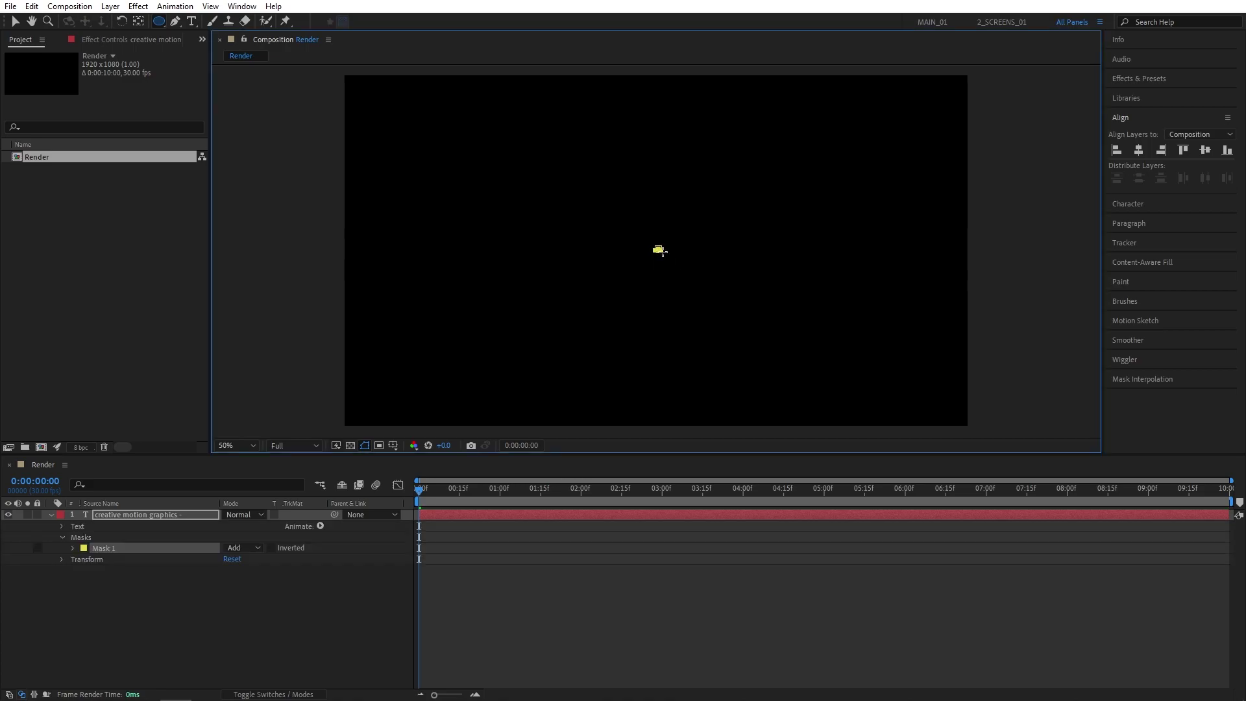
pyautogui.moveTo(660, 250); pyautogui.dragTo(750, 290)
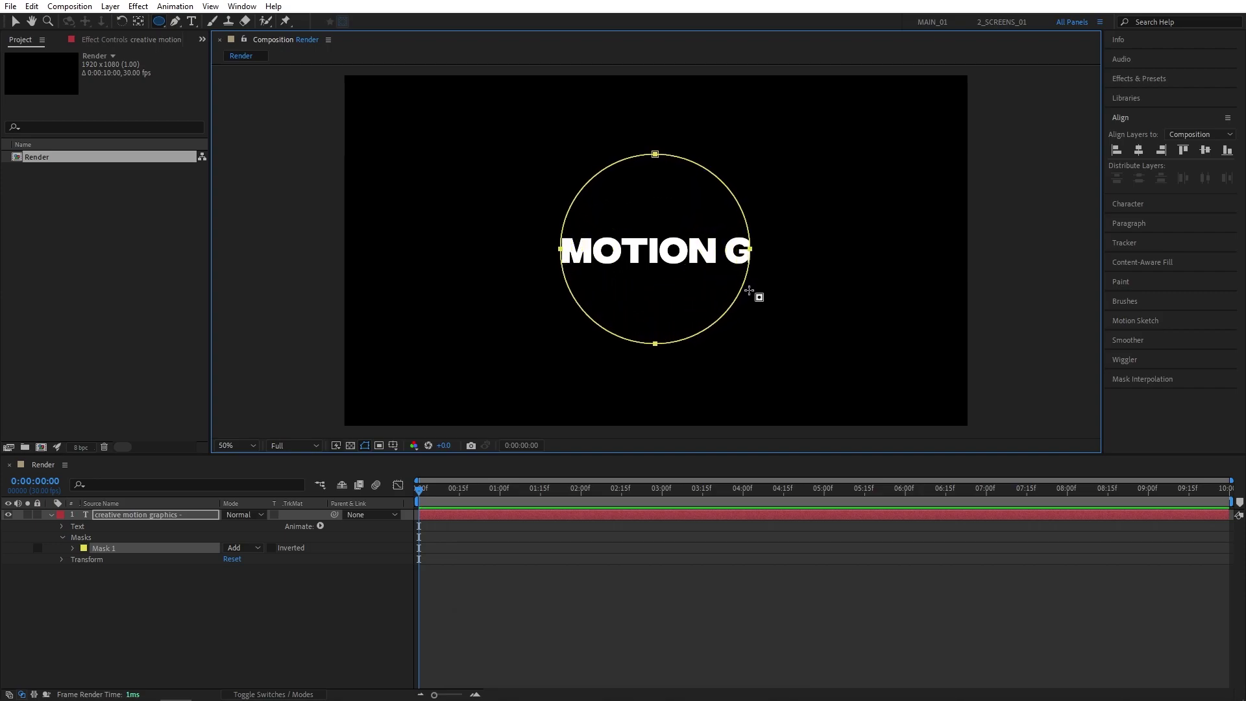
# Set the text's Path Options path to Mask 1 so it wraps around the circle.
pyautogui.click(62, 526)
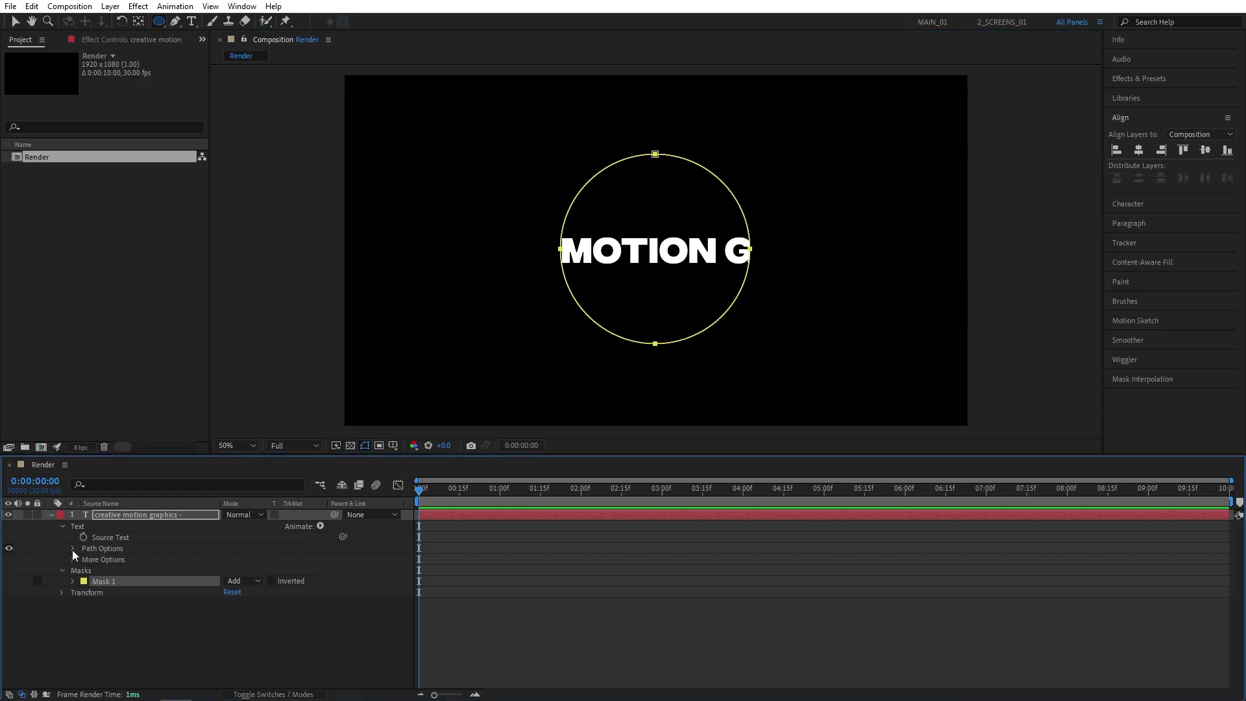
pyautogui.click(73, 549)
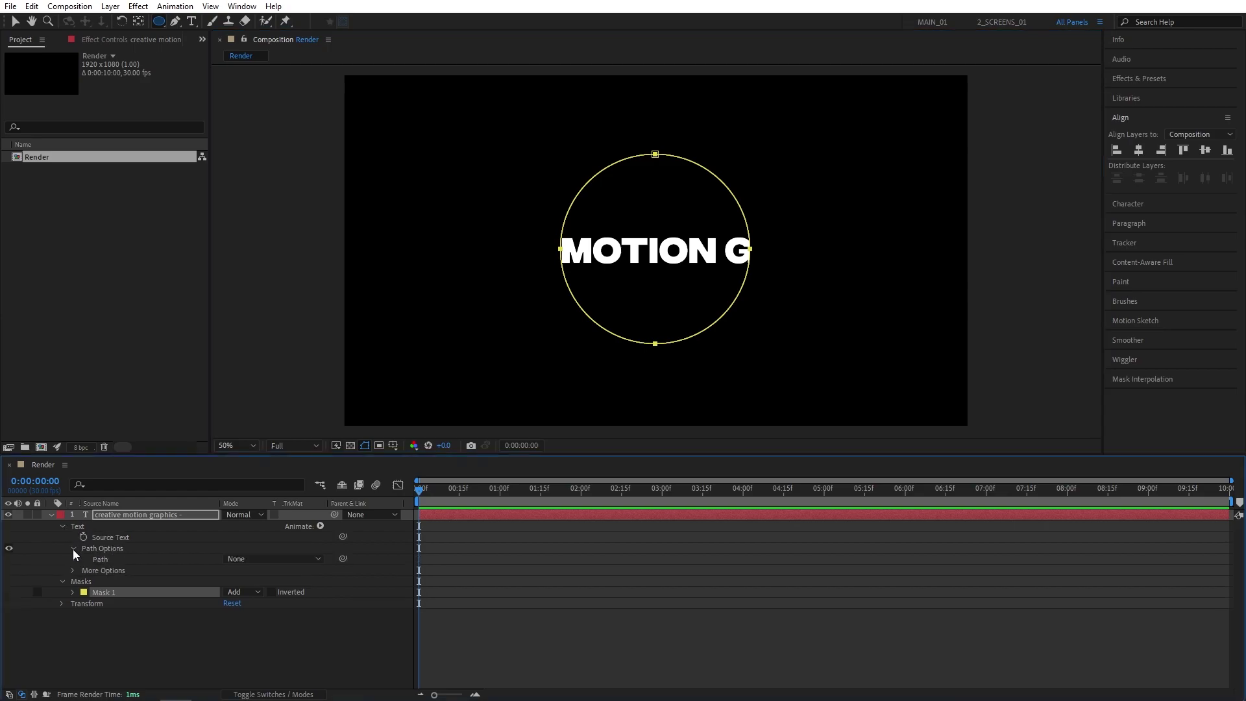
pyautogui.click(228, 560)
pyautogui.click(255, 592)
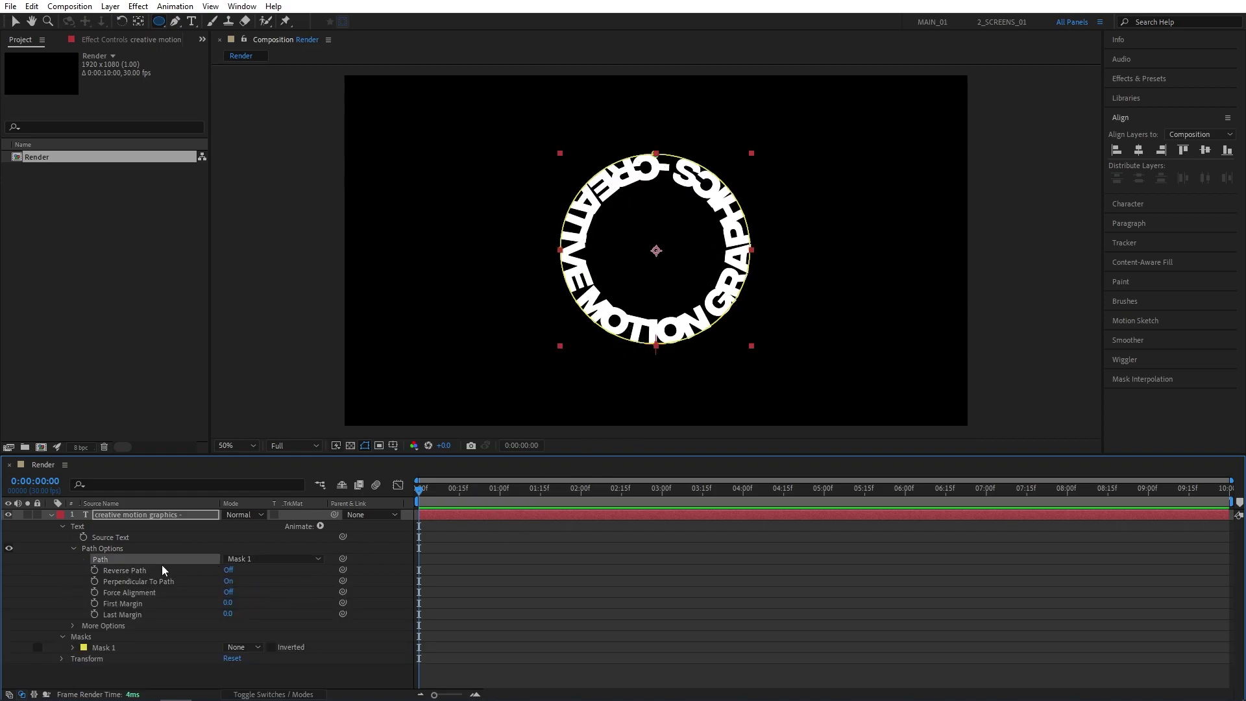
# Turn on Reverse Path, set the font size to 255 px, and undo a First Margin test.
pyautogui.click(228, 570)
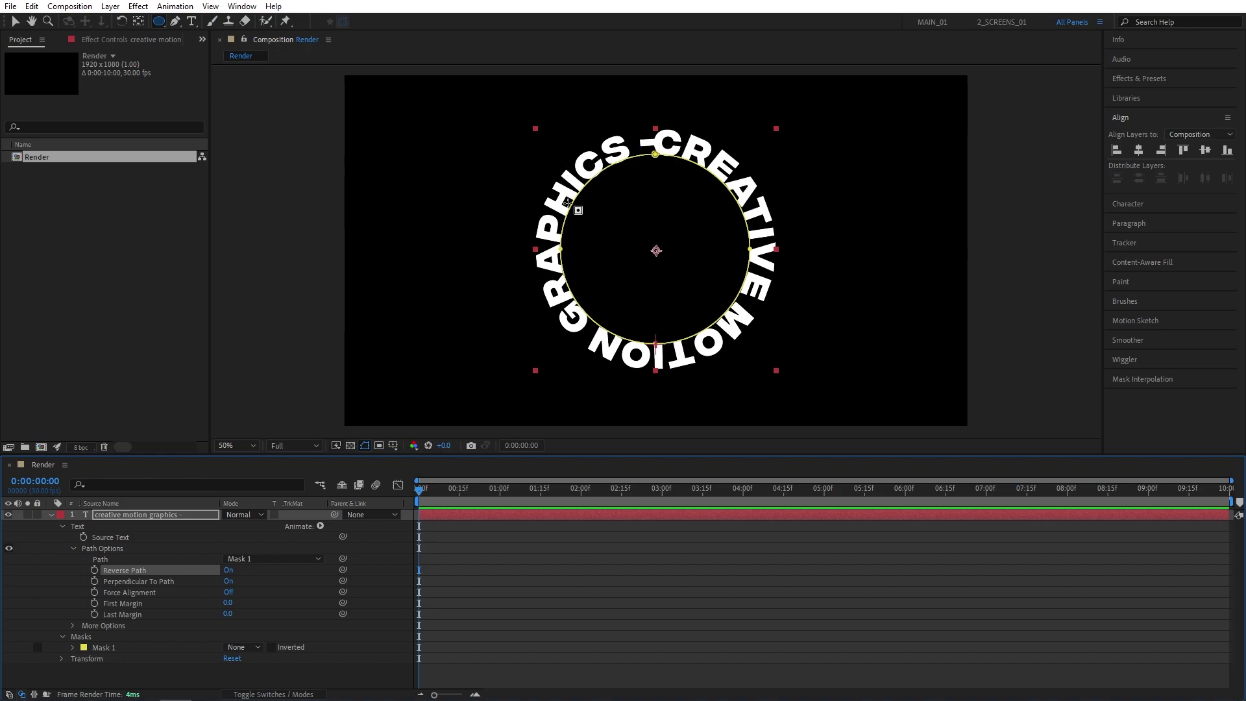
pyautogui.click(1128, 204)
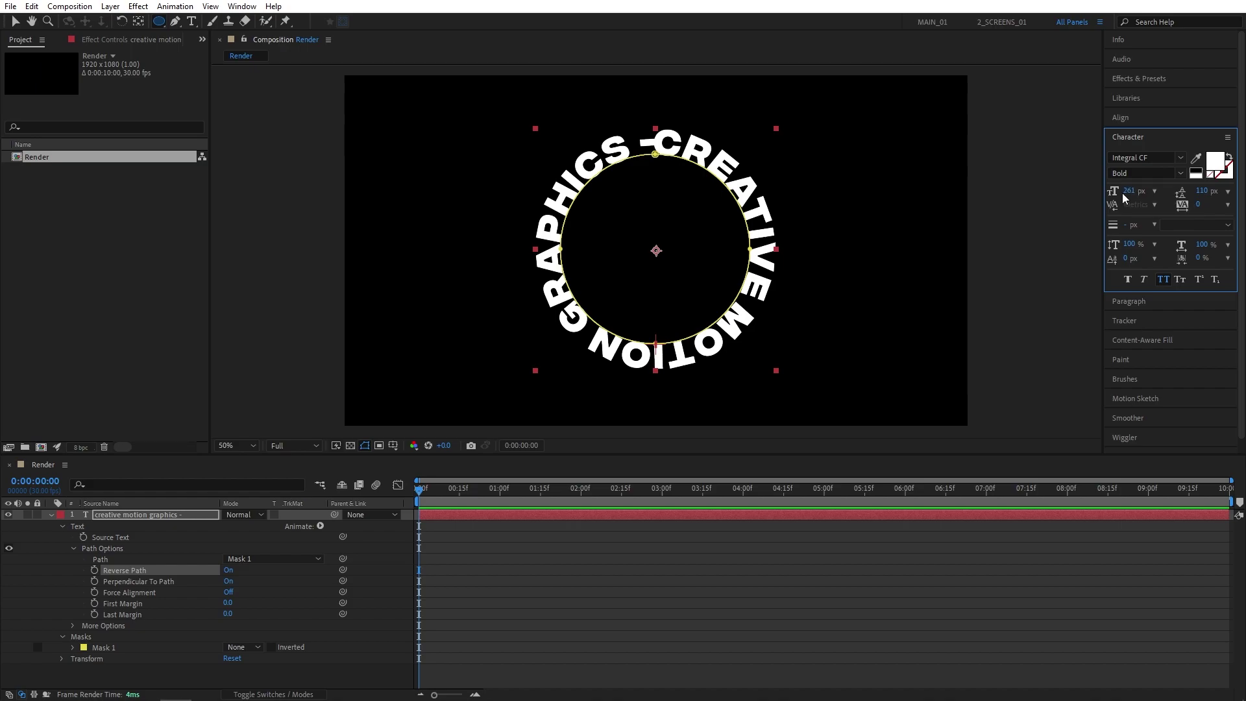
pyautogui.moveTo(1130, 191); pyautogui.dragTo(1127, 190)
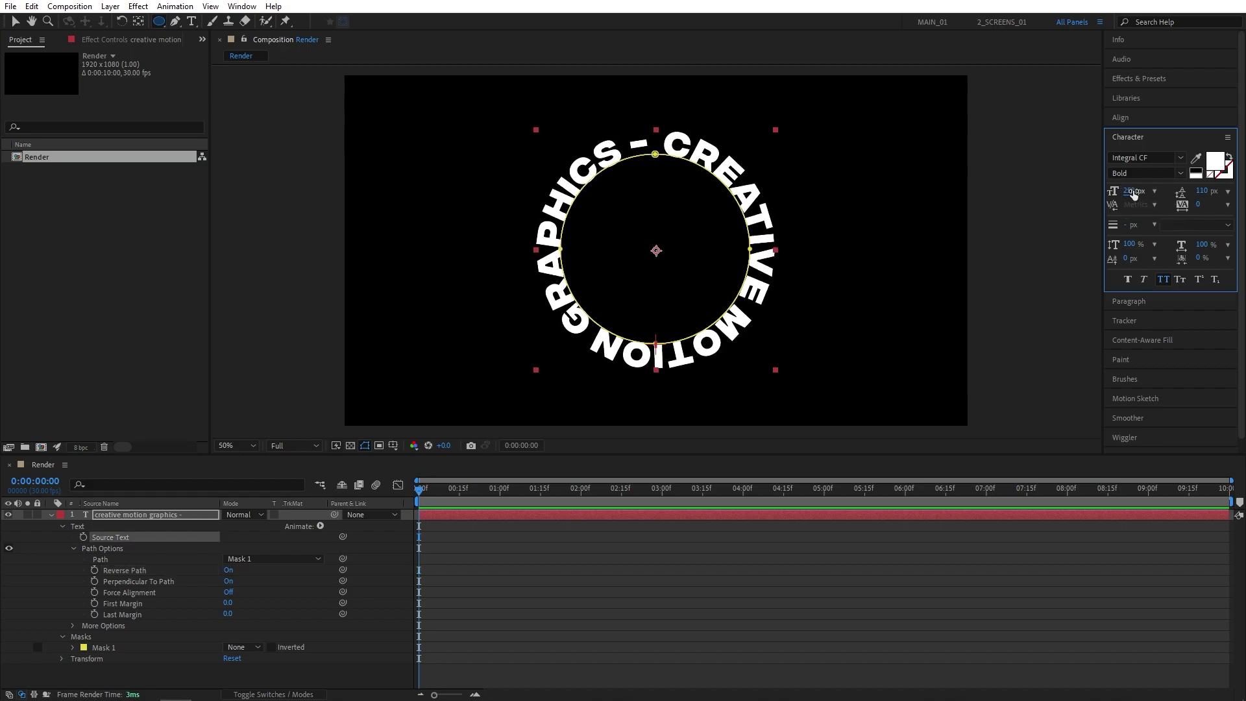
pyautogui.click(1131, 192)
pyautogui.write('2')
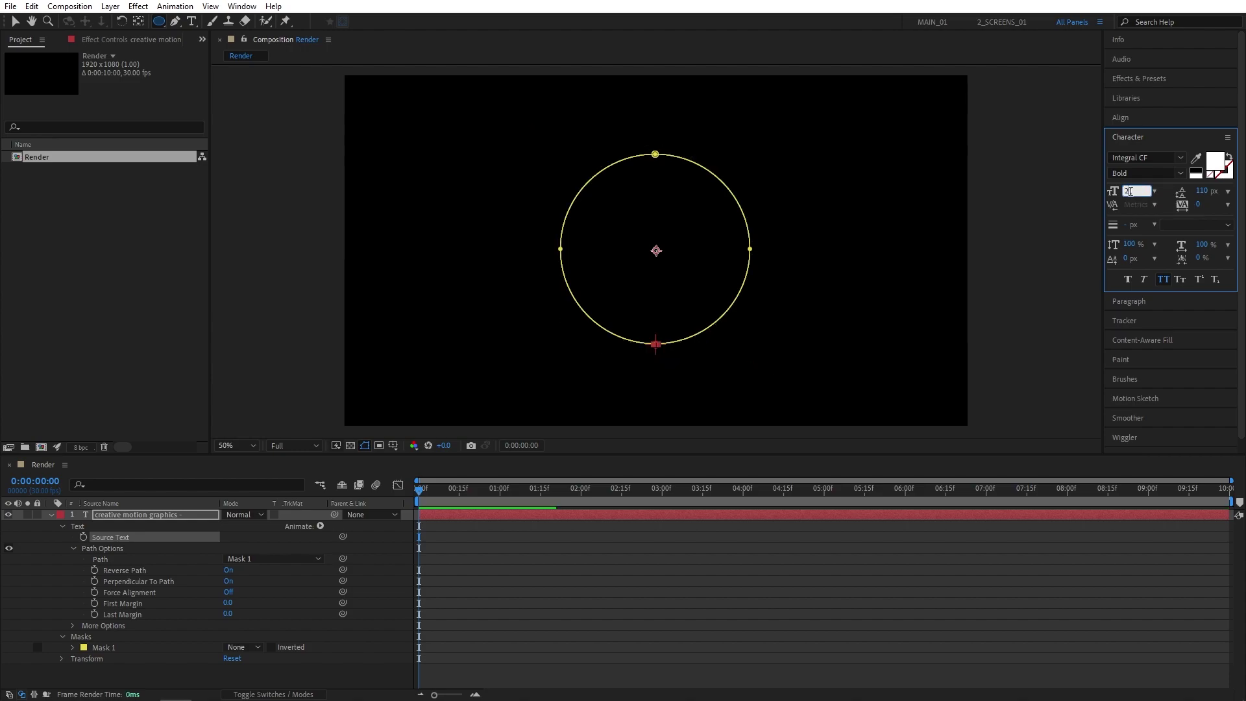
pyautogui.write('55')
pyautogui.press('Return')
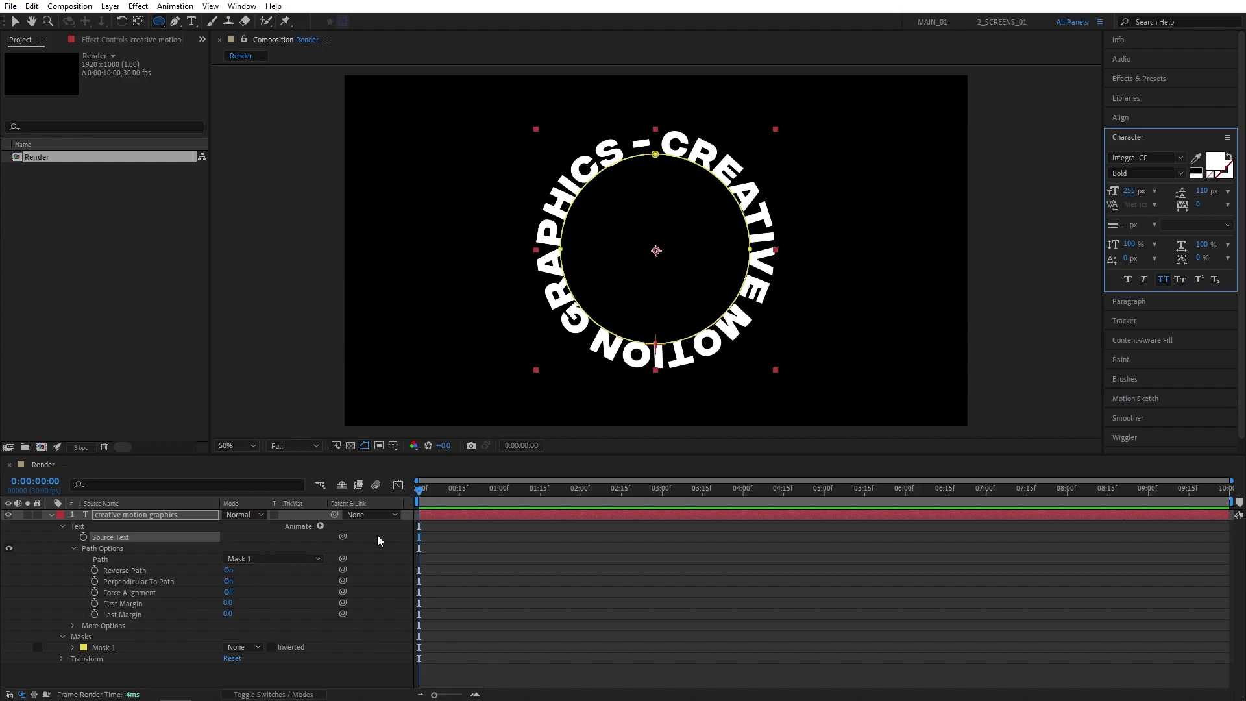
pyautogui.moveTo(228, 603); pyautogui.dragTo(305, 593)
pyautogui.hotkey('ctrl', 'z')
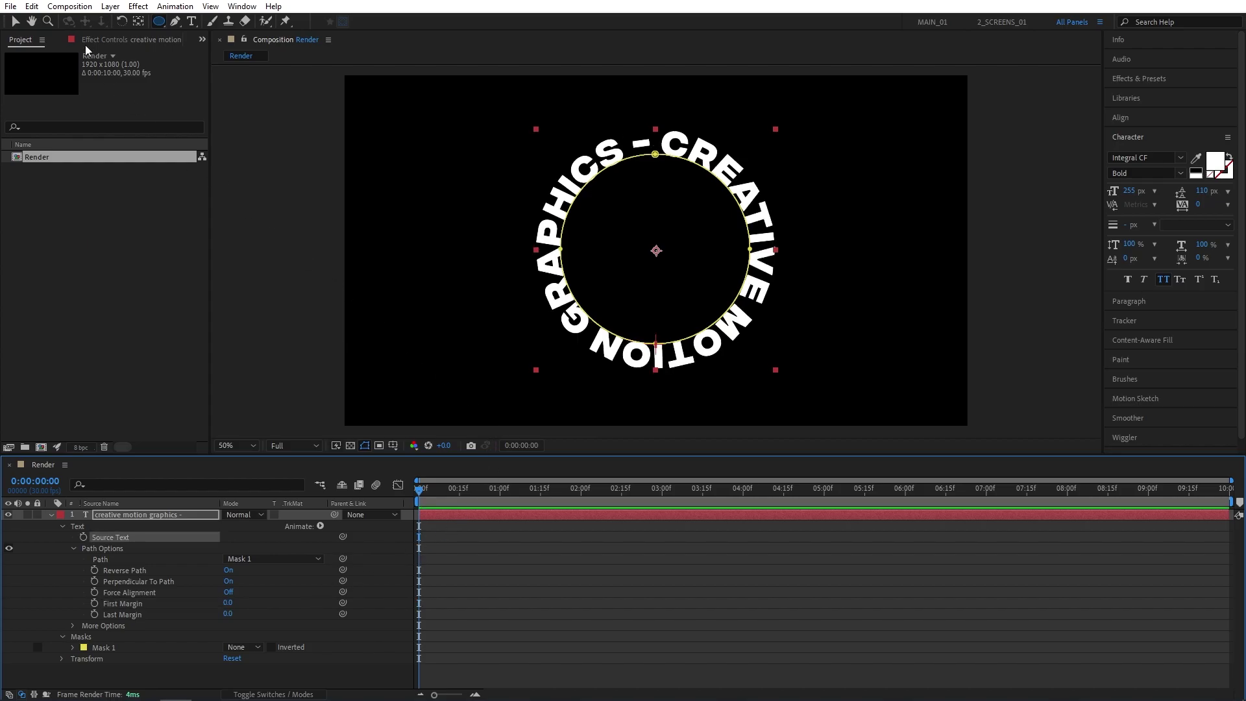
# Zoom in on the top of the ring and show the rulers.
pyautogui.click(15, 23)
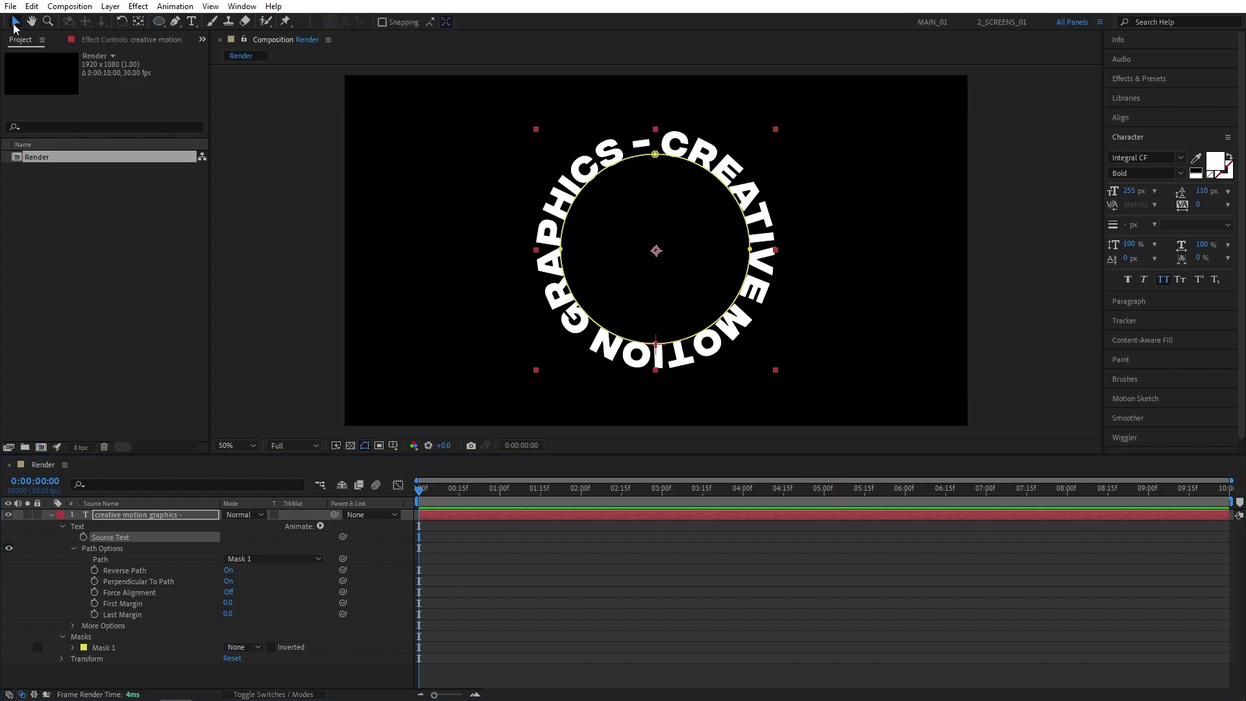
pyautogui.scroll(2, 651, 180)
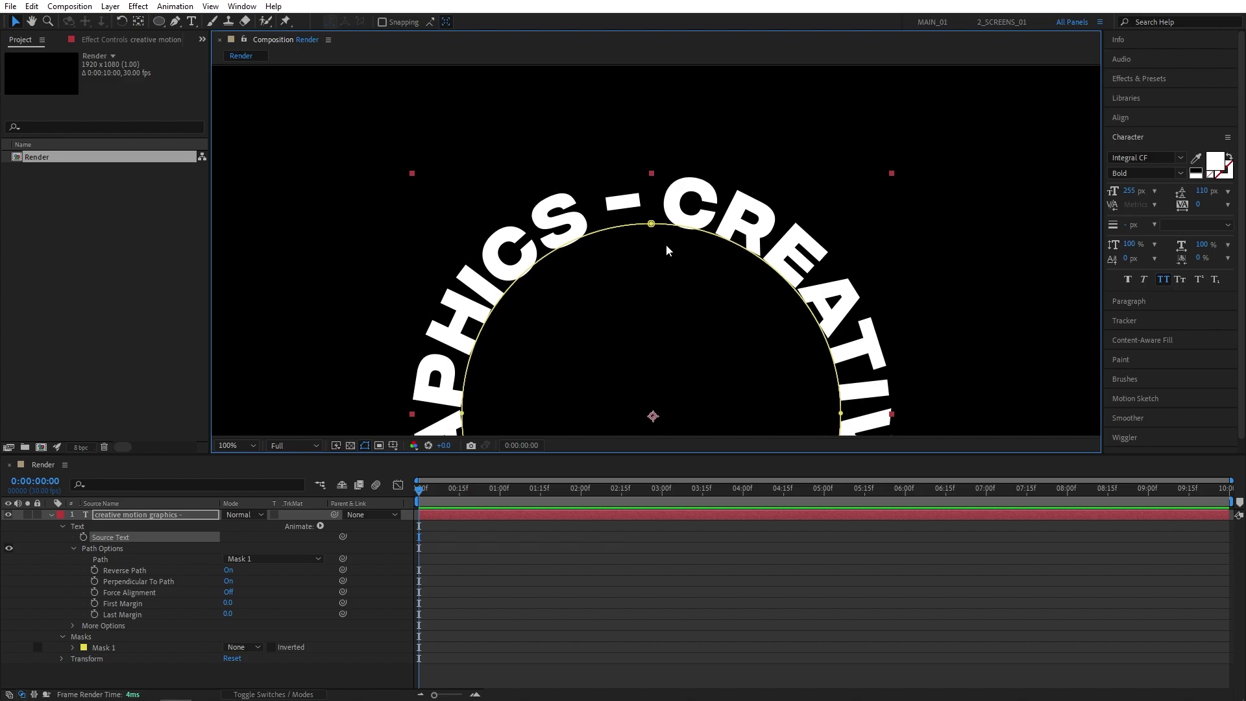
pyautogui.scroll(1, 666, 244)
pyautogui.moveTo(666, 241); pyautogui.dragTo(673, 319)
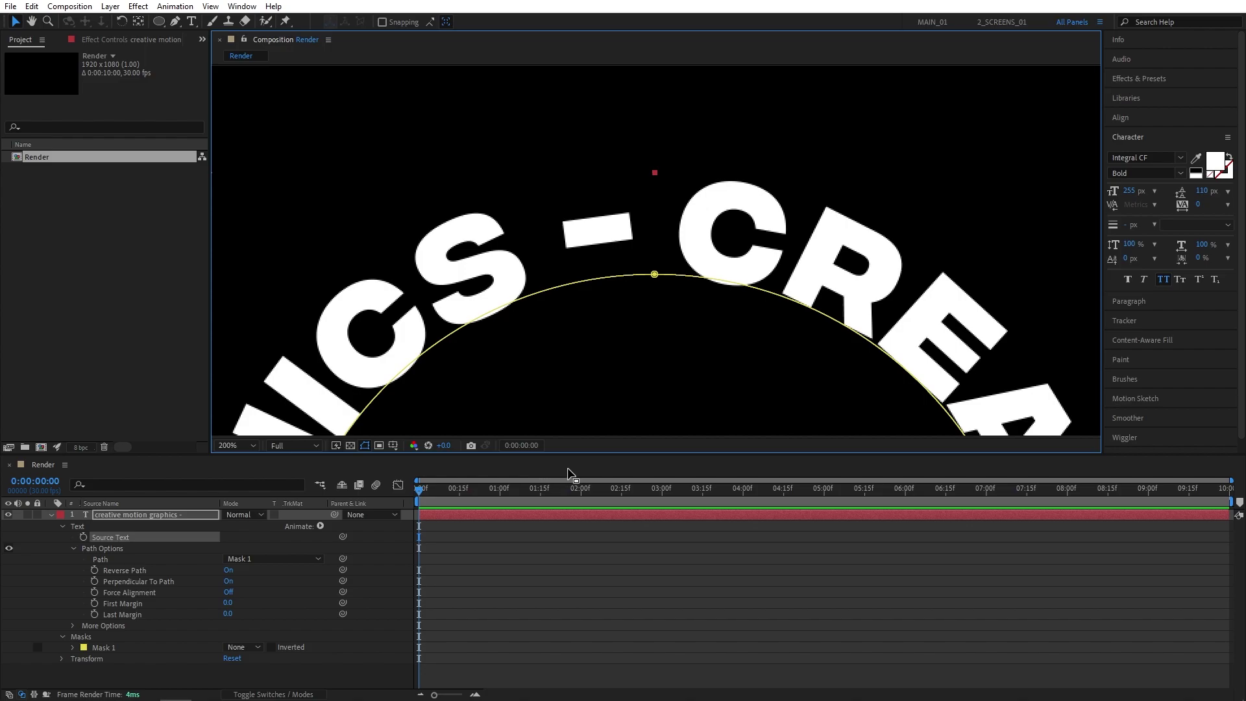
pyautogui.click(392, 446)
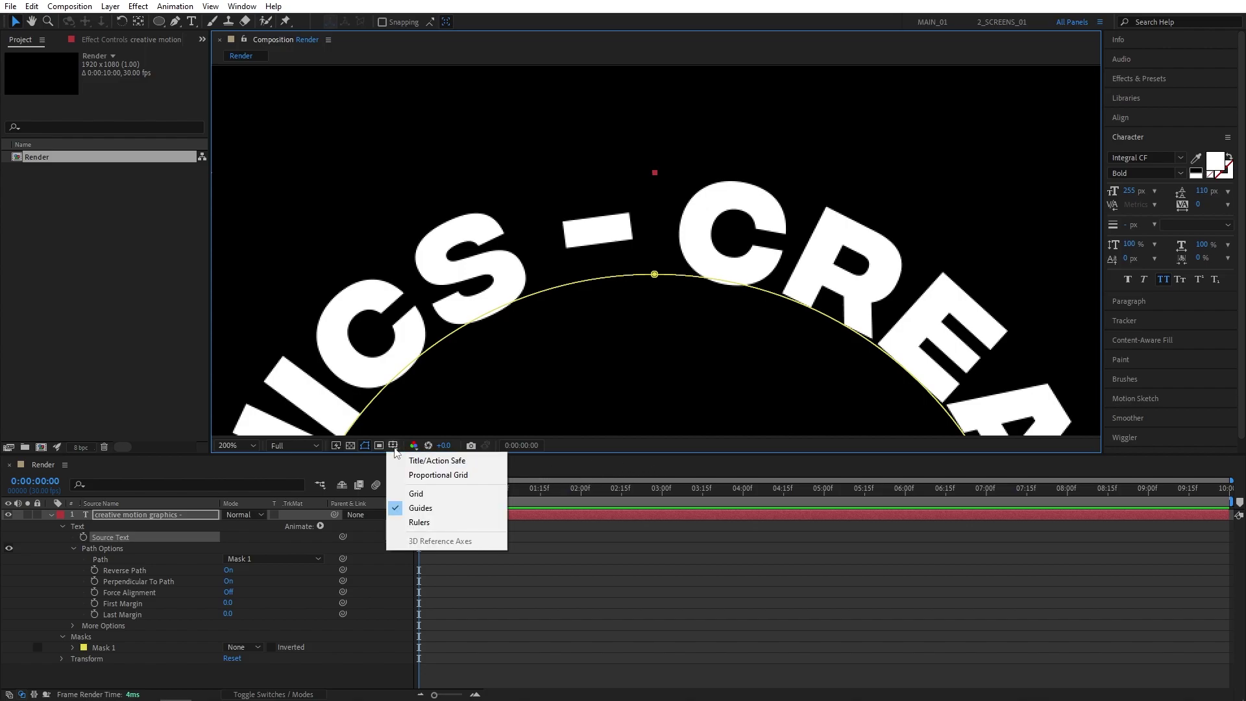
pyautogui.click(431, 524)
# Set First Margin to 94.5 and align a horizontal guide with the dash's top edge.
pyautogui.scroll(1, 672, 202)
pyautogui.moveTo(691, 199); pyautogui.dragTo(680, 241)
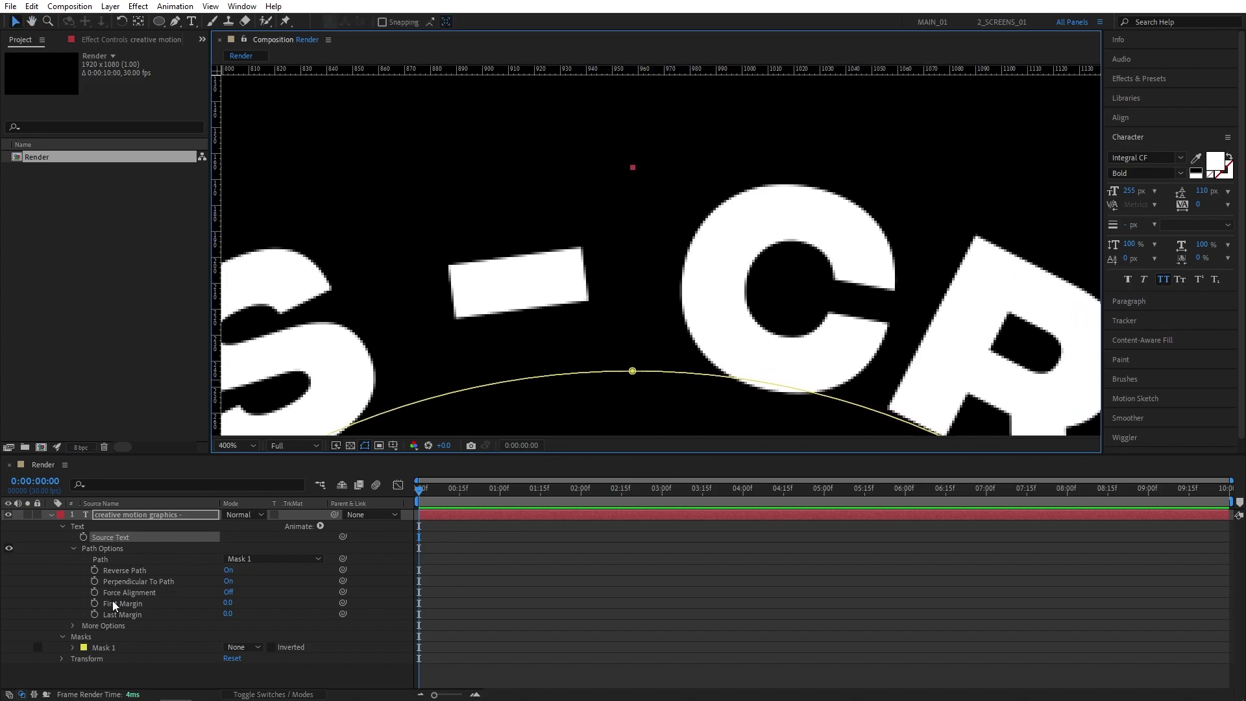
pyautogui.moveTo(227, 603); pyautogui.dragTo(290, 600)
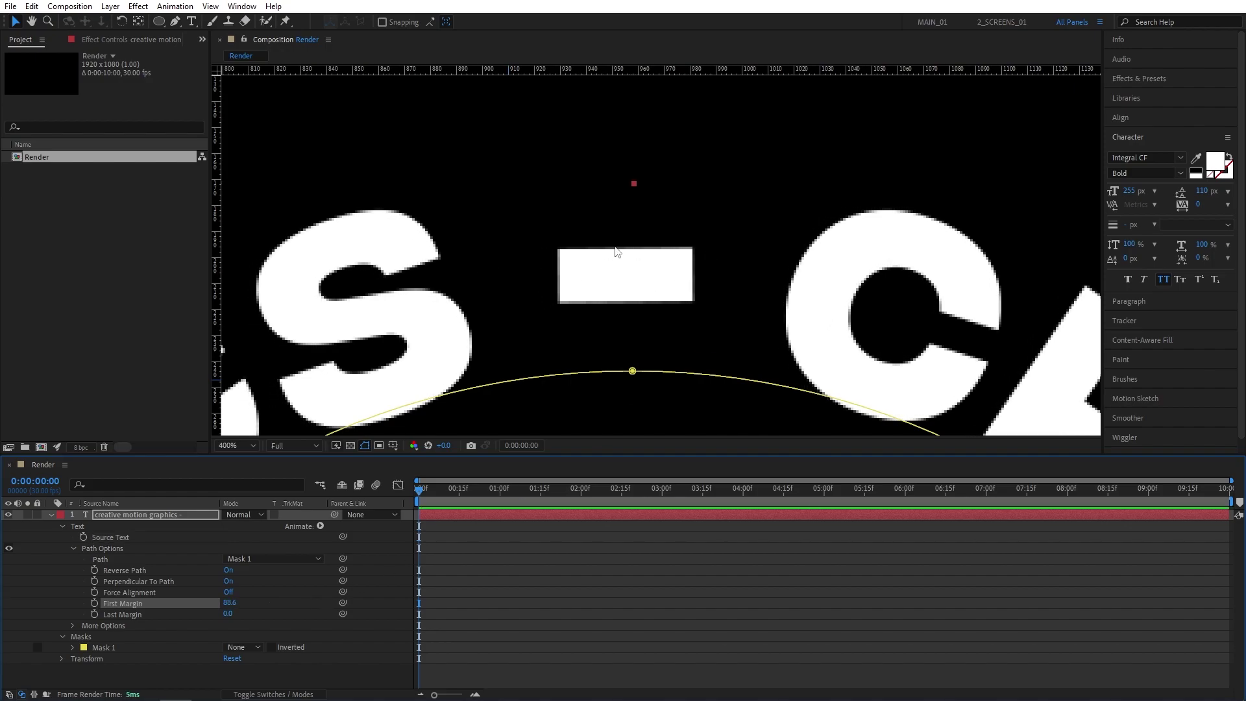
pyautogui.moveTo(668, 73); pyautogui.dragTo(640, 247)
pyautogui.scroll(1, 643, 253)
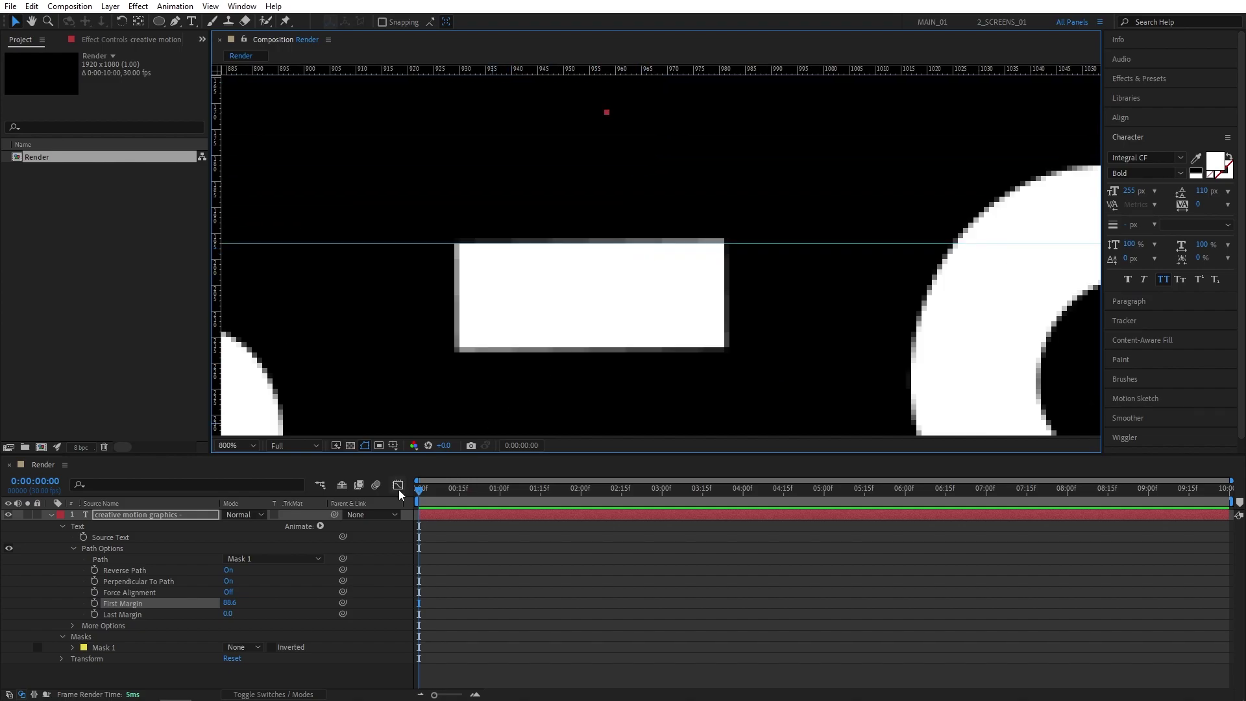
pyautogui.moveTo(230, 602); pyautogui.dragTo(273, 604)
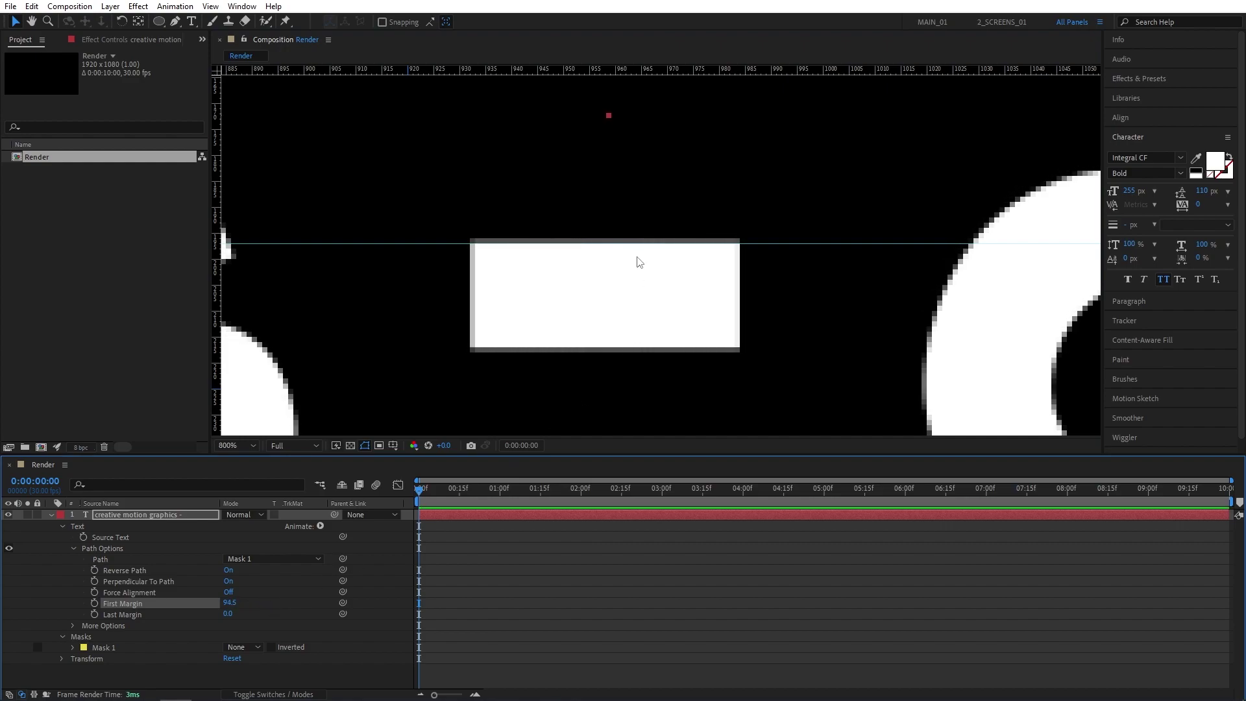
pyautogui.moveTo(643, 244); pyautogui.dragTo(644, 239)
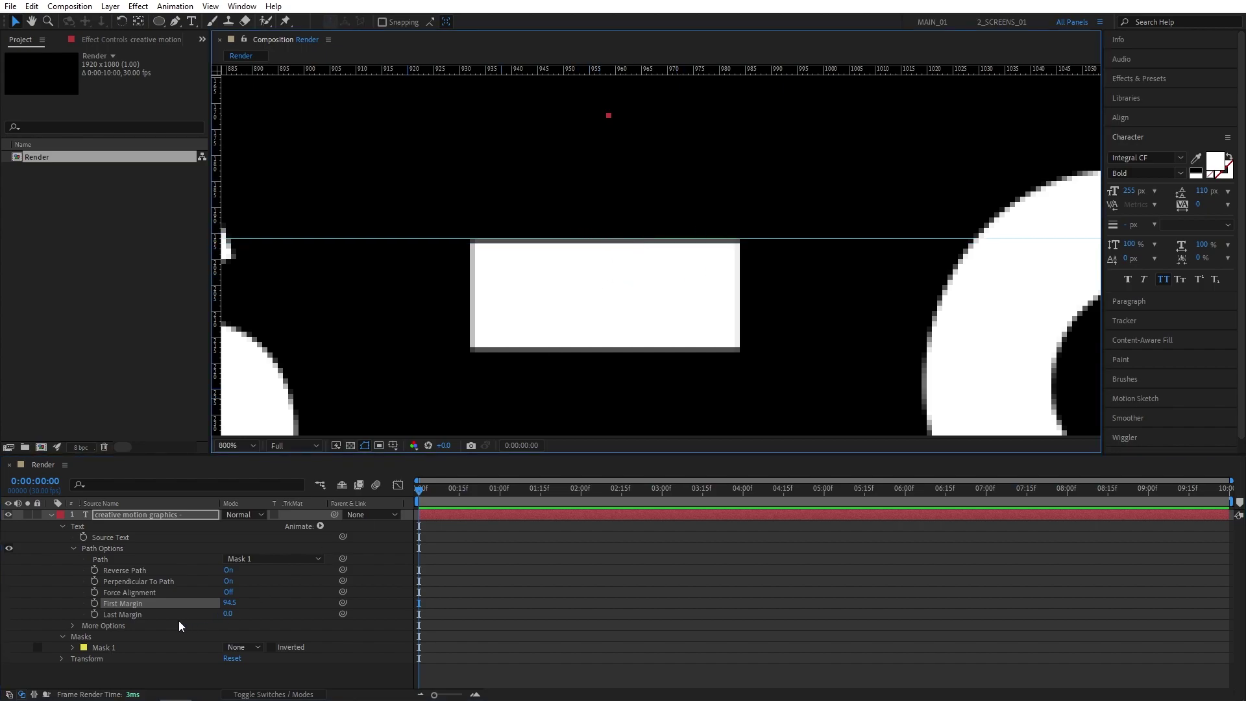
# Keyframe First Margin at 94.5 on frame 0, then raise it at the last frame.
pyautogui.click(94, 604)
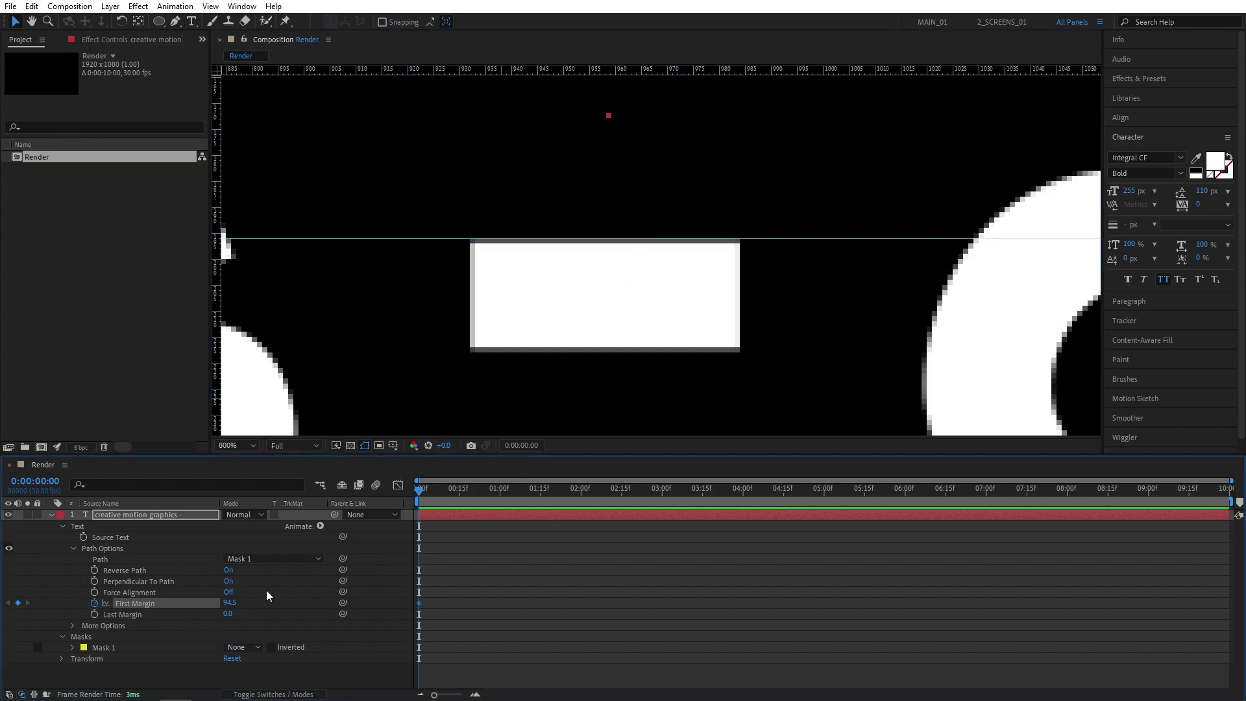
pyautogui.click(878, 492)
pyautogui.moveTo(888, 496); pyautogui.dragTo(1227, 495)
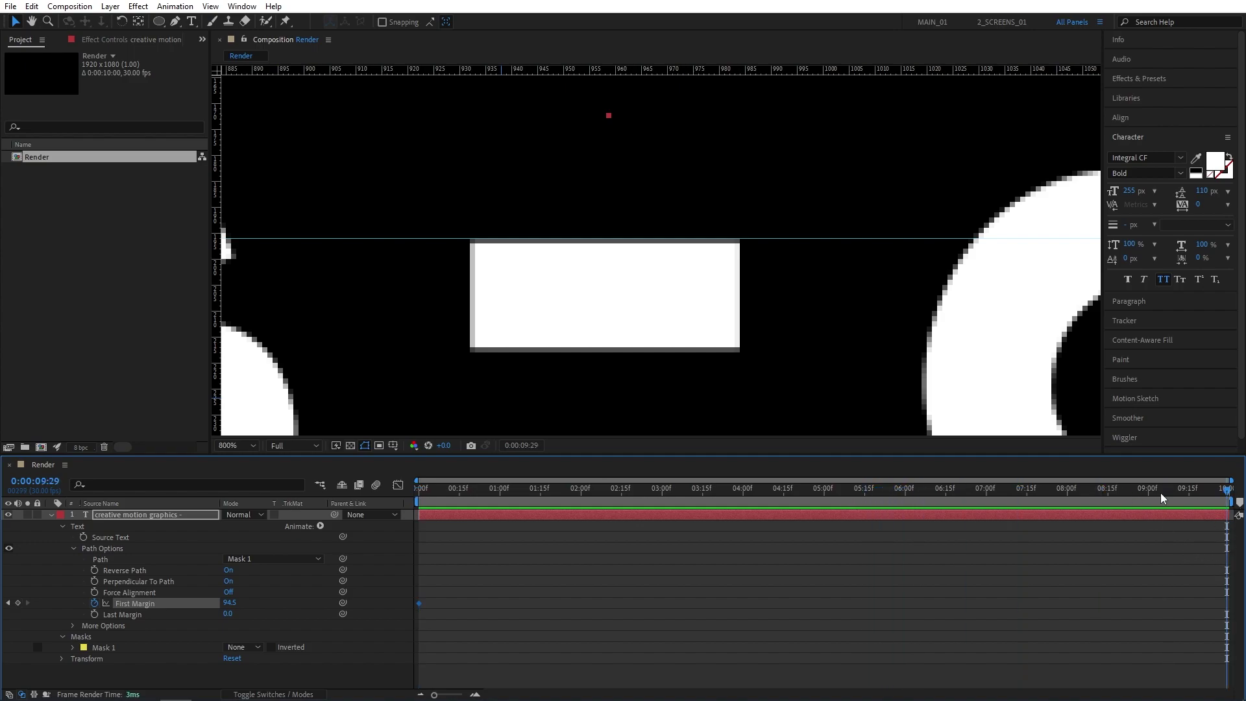
pyautogui.press(',')
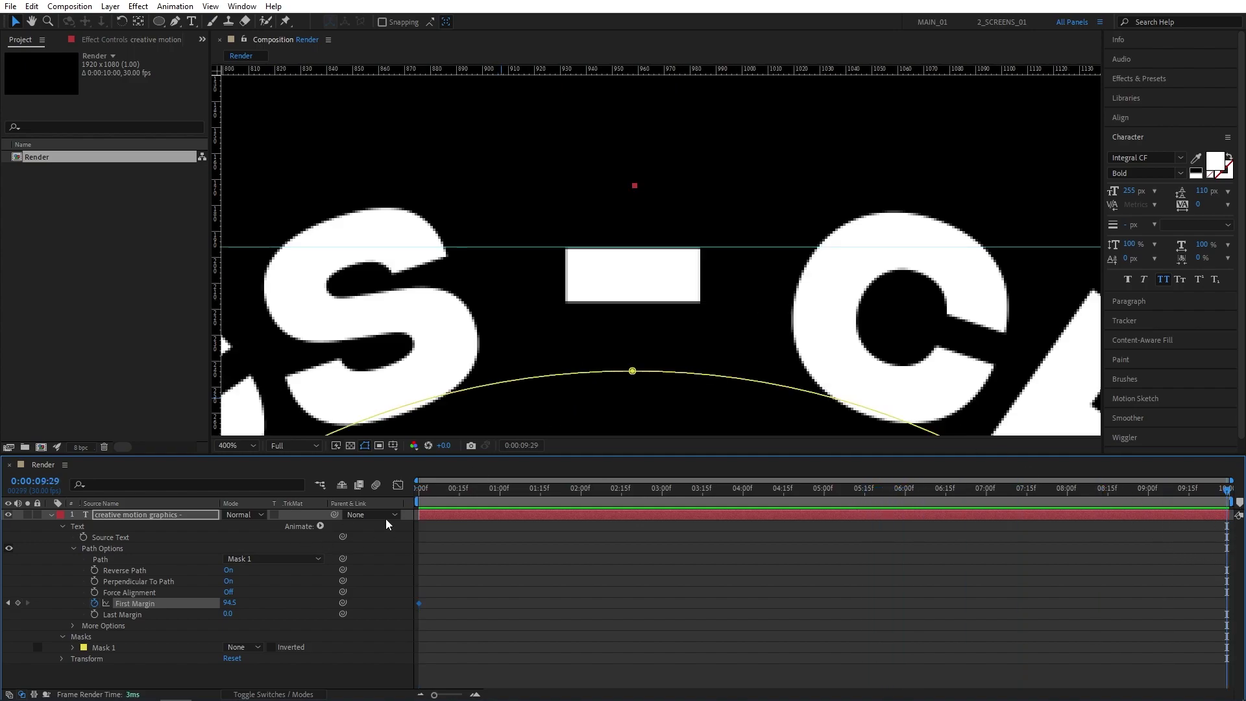
pyautogui.moveTo(236, 603); pyautogui.dragTo(512, 439)
pyautogui.scroll(-2, 590, 342)
pyautogui.moveTo(590, 342); pyautogui.dragTo(587, 248)
# Fine-tune the end First Margin to 4506.5 so the dash meets the guide.
pyautogui.moveTo(235, 603); pyautogui.dragTo(898, 501)
pyautogui.scroll(4, 648, 143)
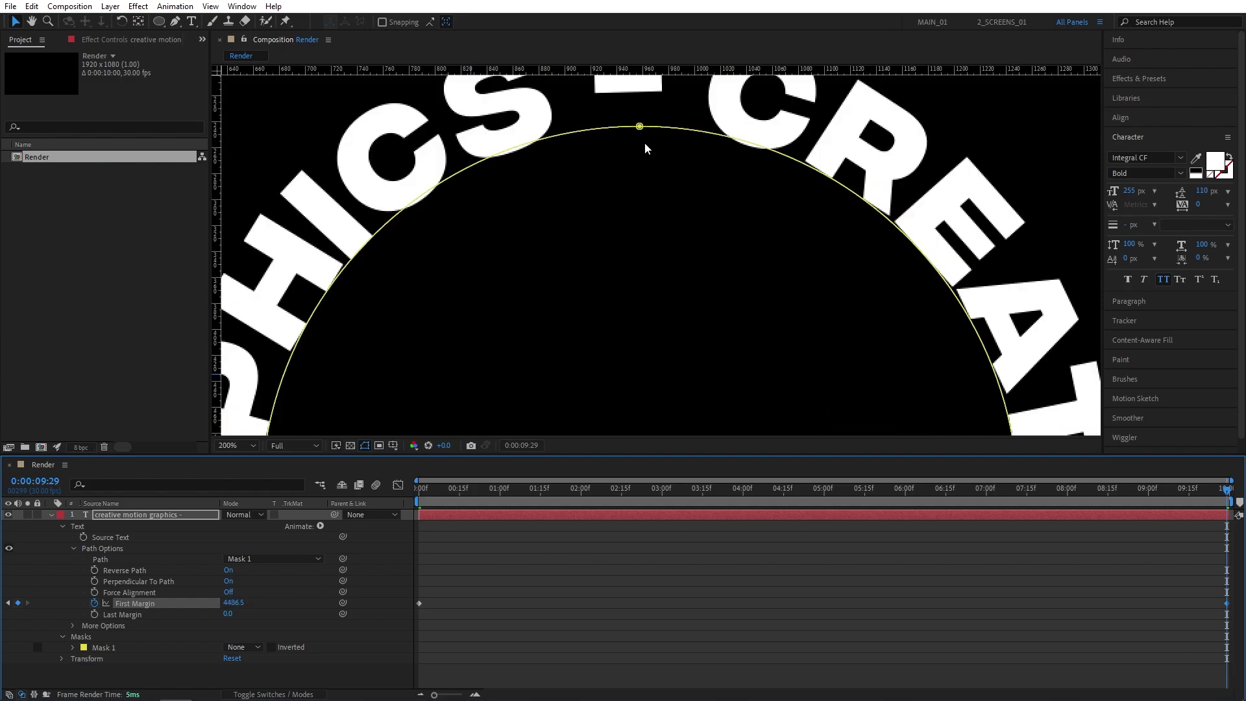
pyautogui.press('v')
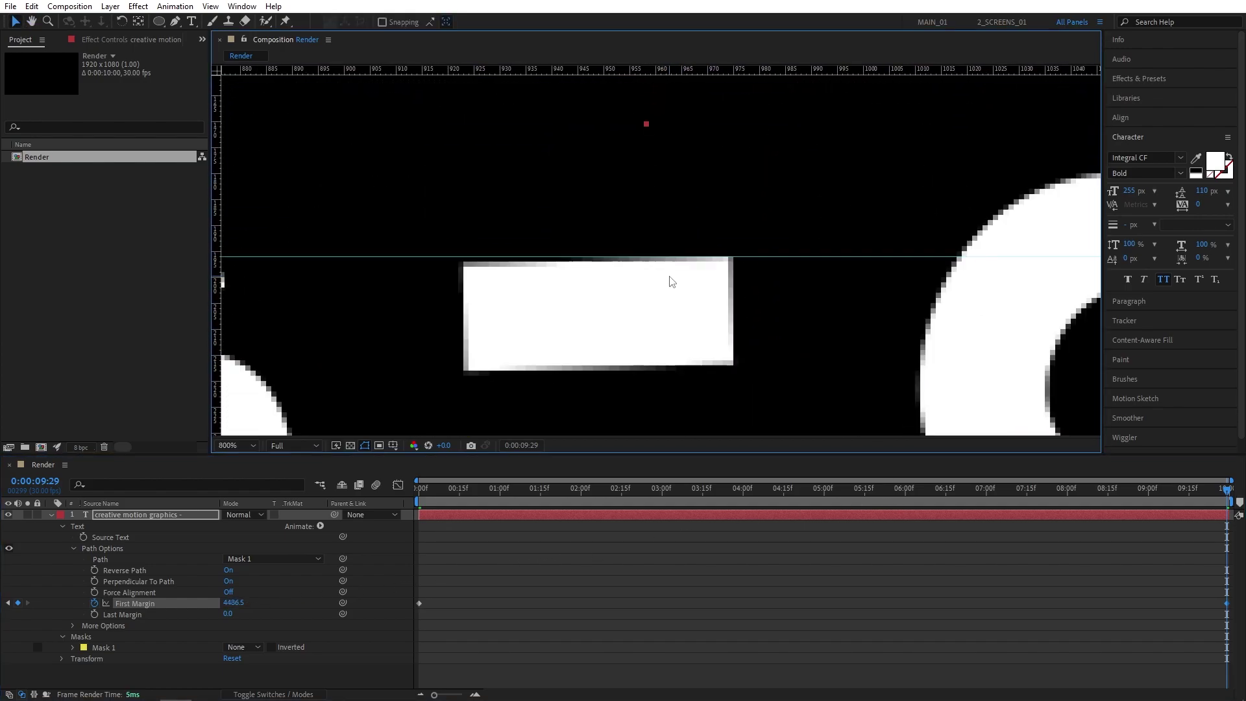
pyautogui.scroll(1, 668, 279)
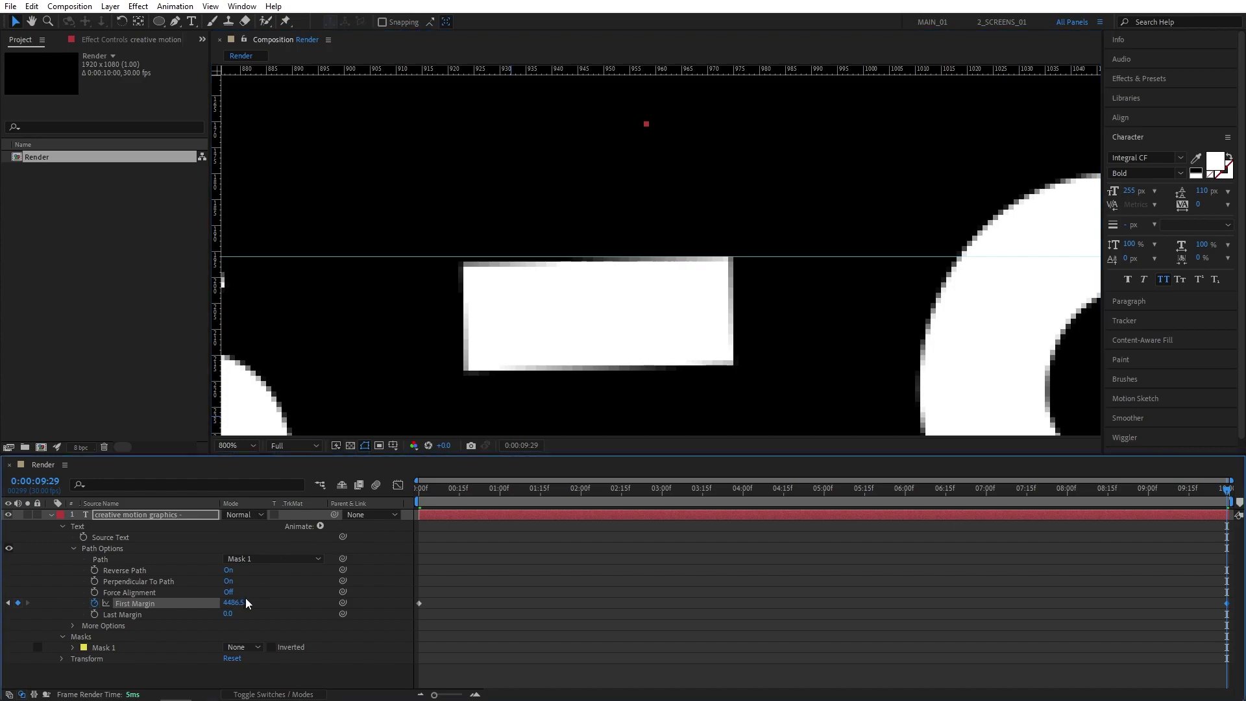
pyautogui.moveTo(246, 598); pyautogui.dragTo(357, 590)
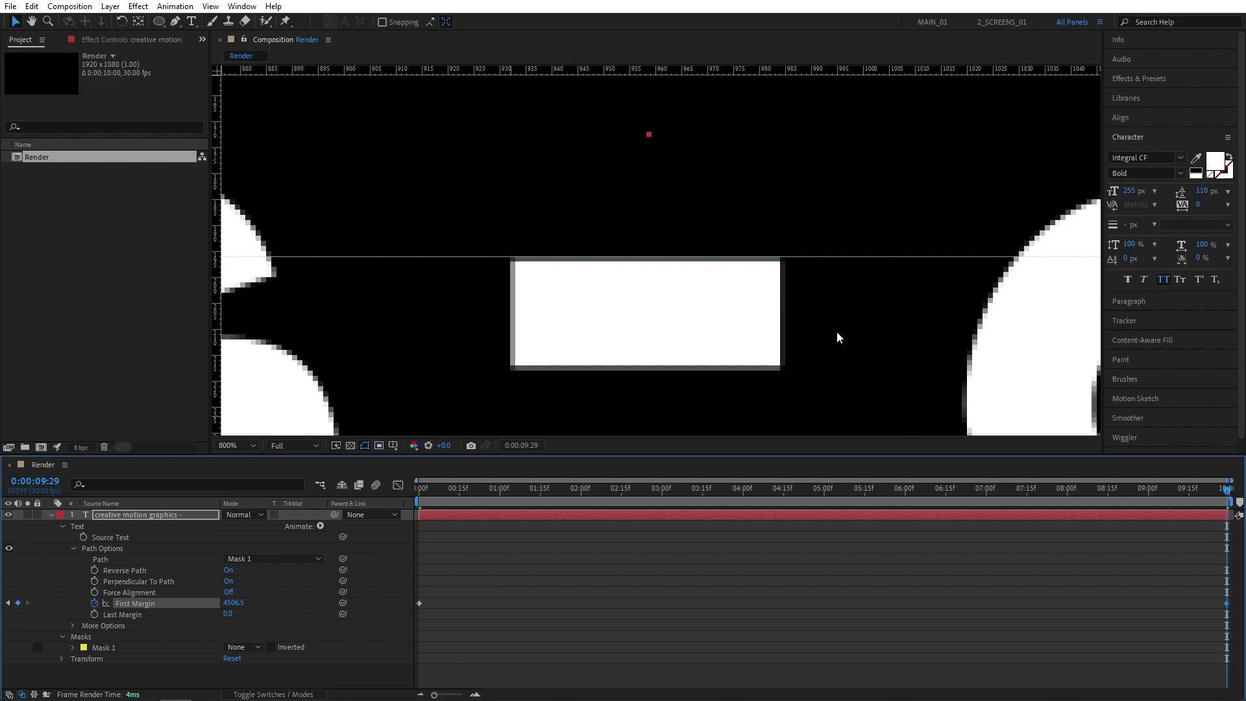
pyautogui.press(',')
pyautogui.press(',')
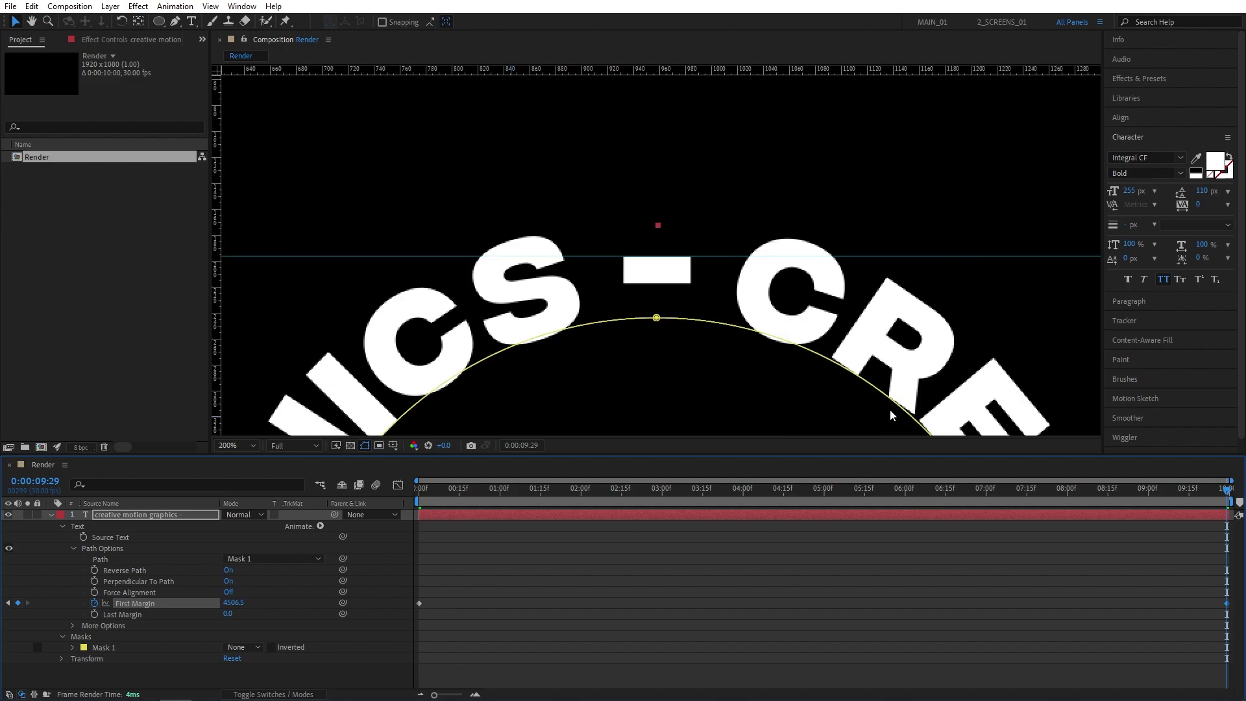
pyautogui.press(',')
pyautogui.press(',')
# Preview the spinning ring animation, including the end near 9:09.
pyautogui.press('space')
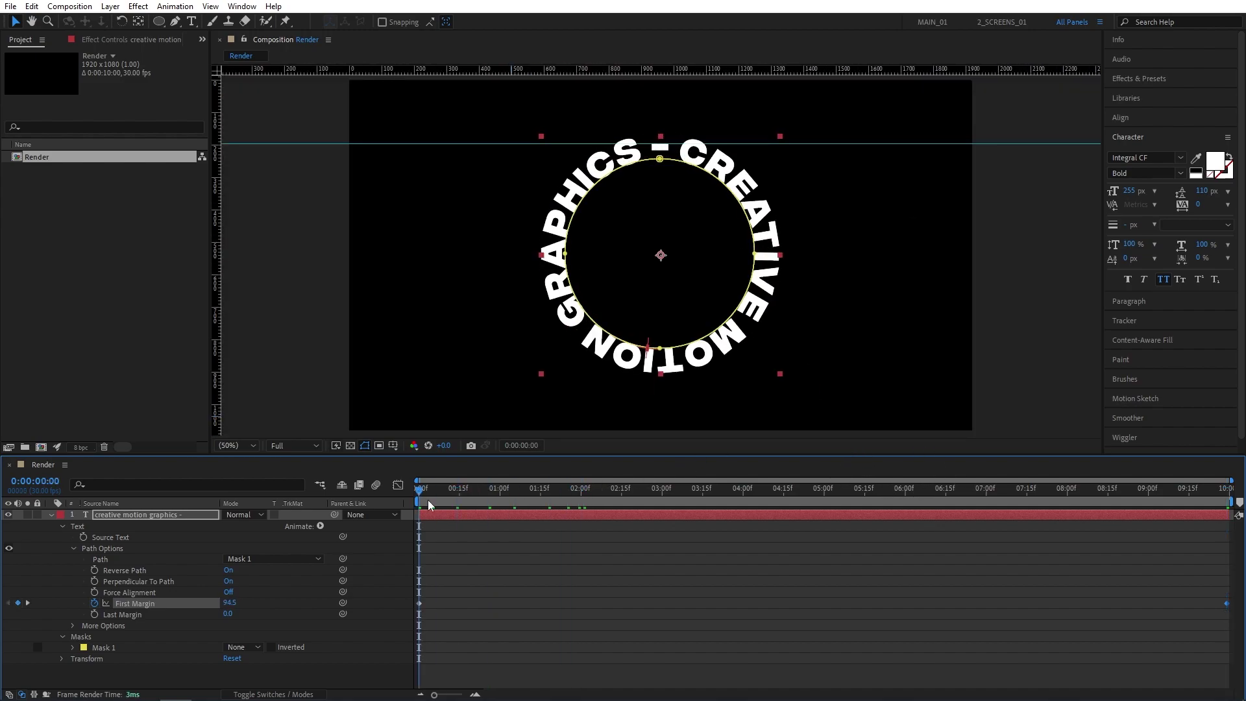
pyautogui.click(1171, 489)
pyautogui.press('space')
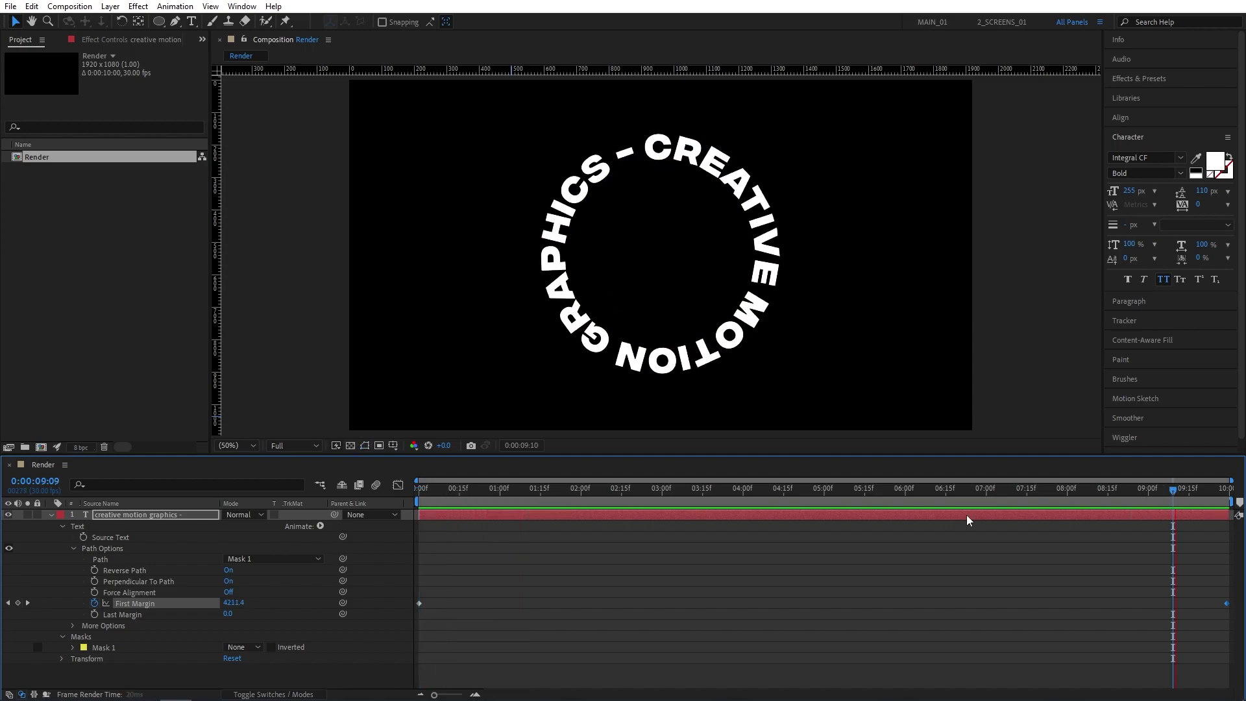
pyautogui.press('space')
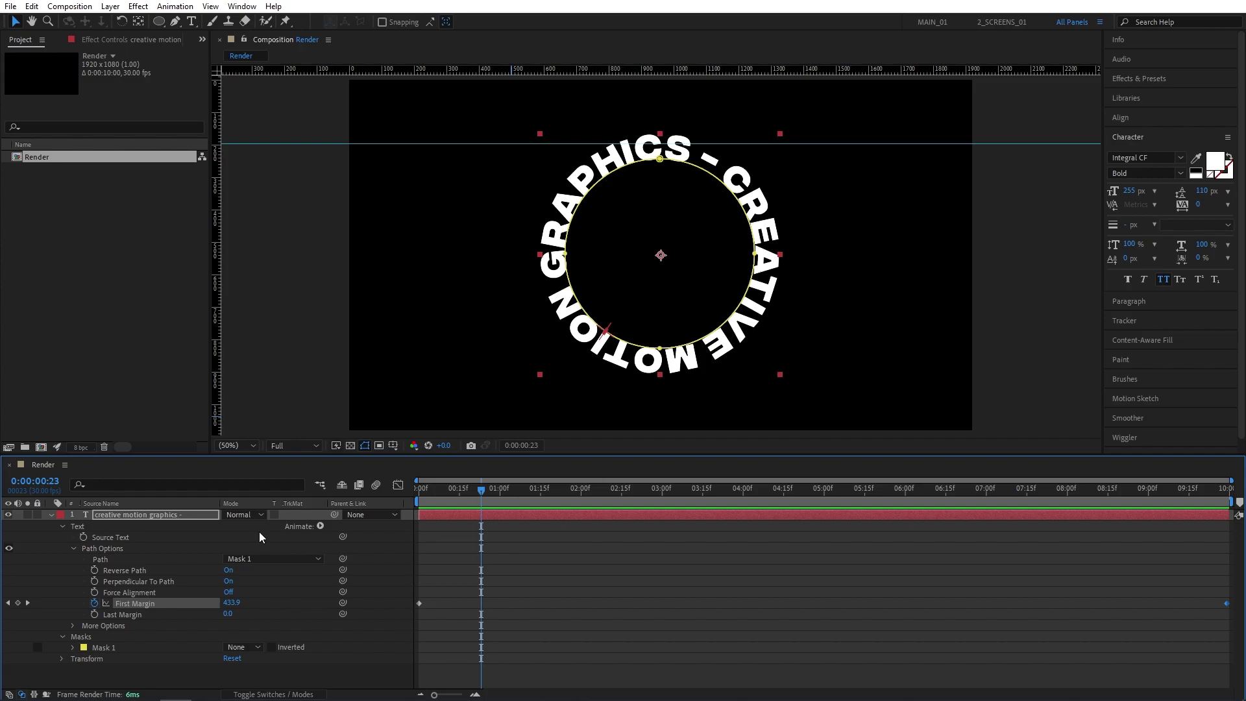
# Rename the text layer to 'Text with fill'.
pyautogui.moveTo(450, 494); pyautogui.dragTo(416, 493)
pyautogui.hotkey('ctrl', 't')
pyautogui.click(164, 514)
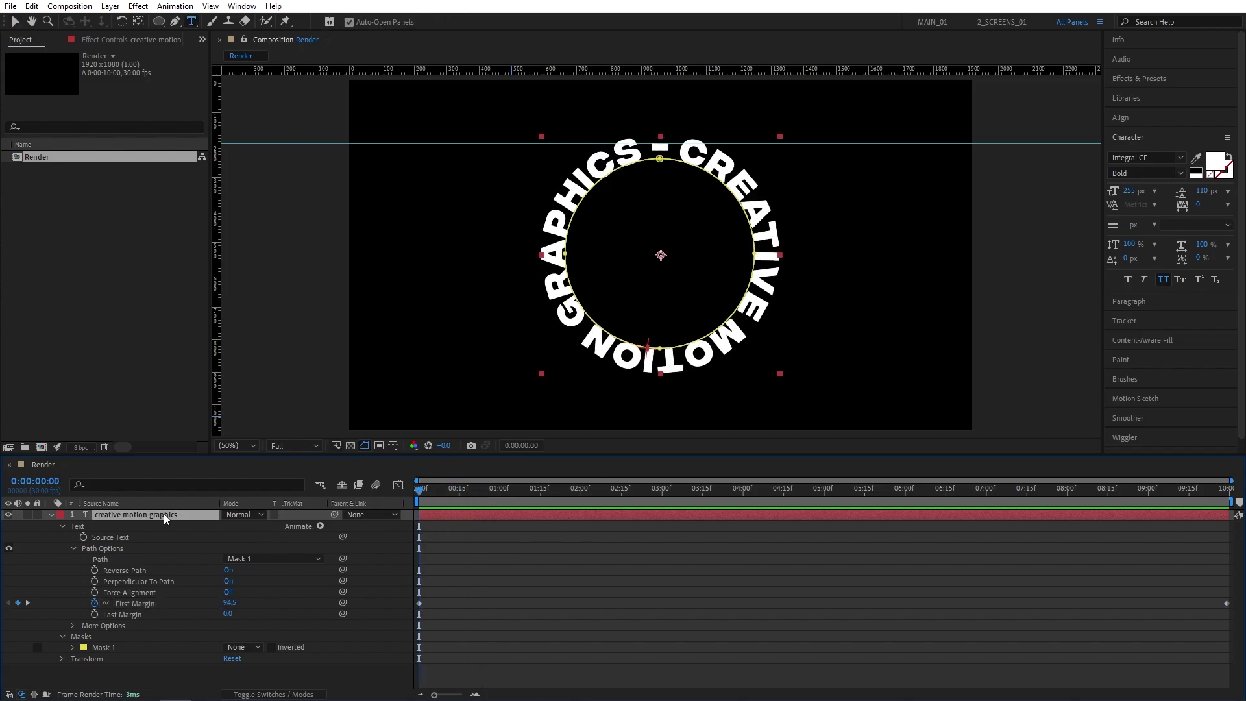
pyautogui.press('Return')
pyautogui.write('Text with fil')
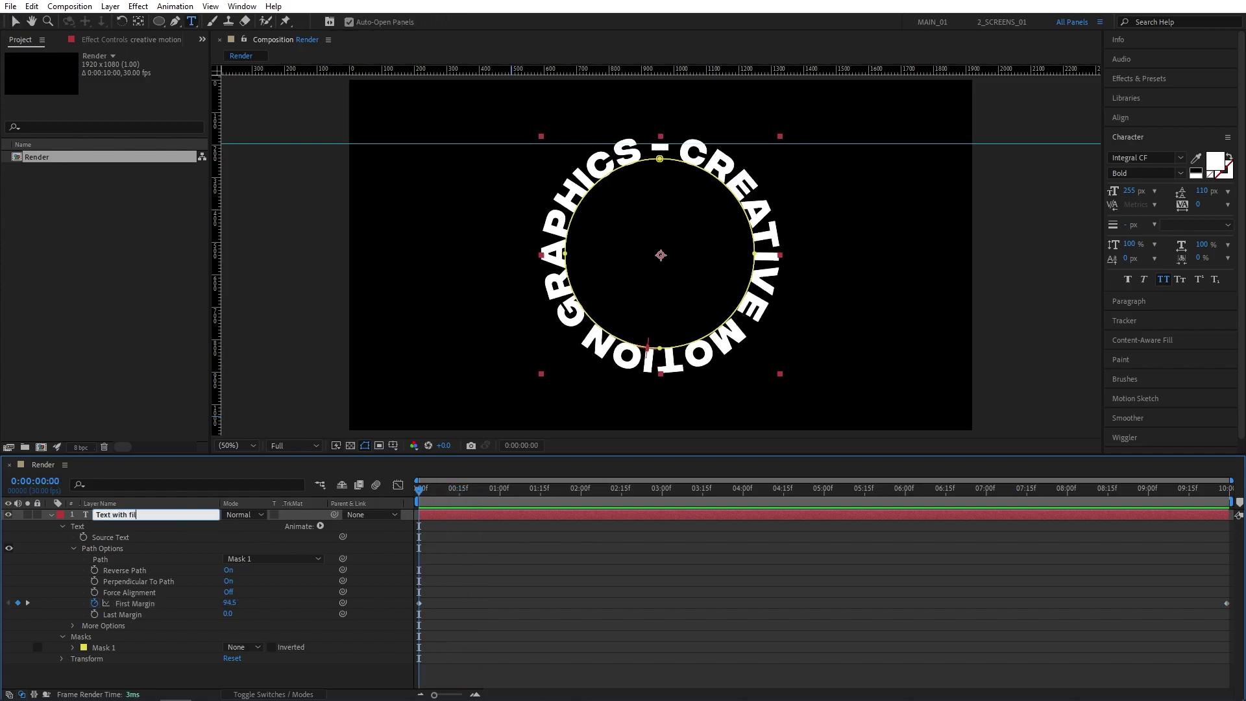
pyautogui.write('l')
pyautogui.press('Return')
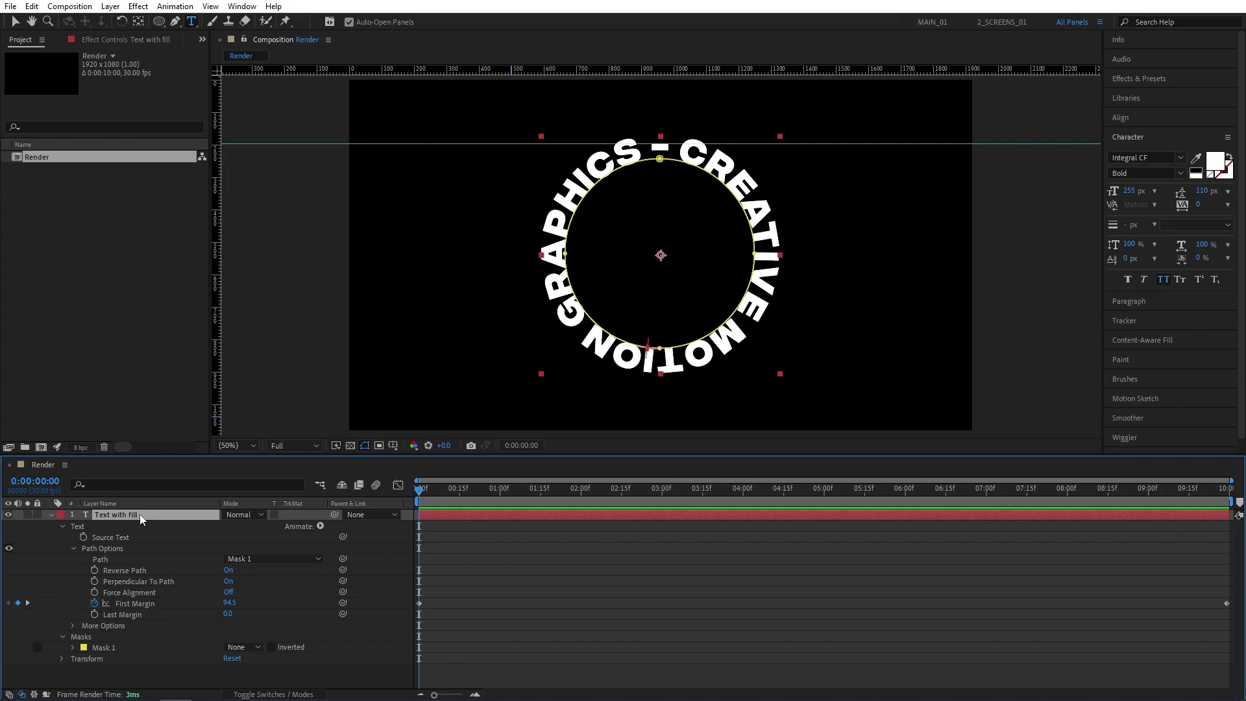
# Duplicate the layer, rename the copy 'Text with stroke', and give it a Blue label.
pyautogui.click(31, 6)
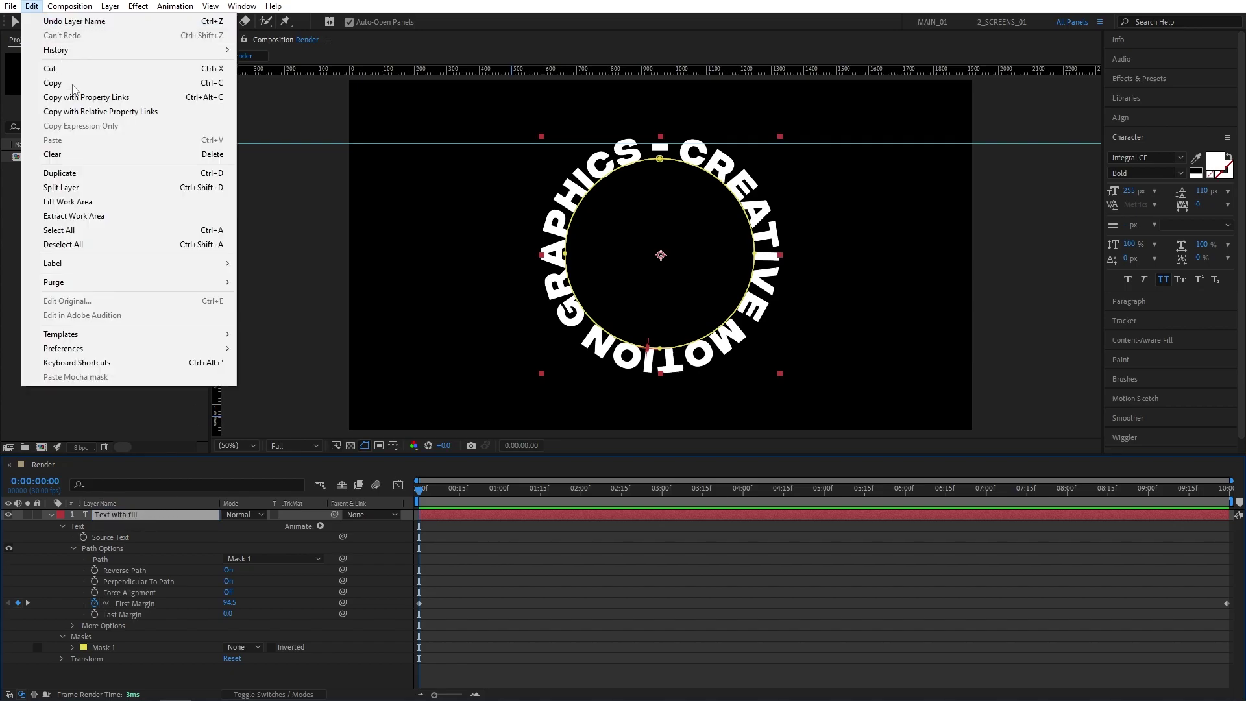
pyautogui.click(114, 173)
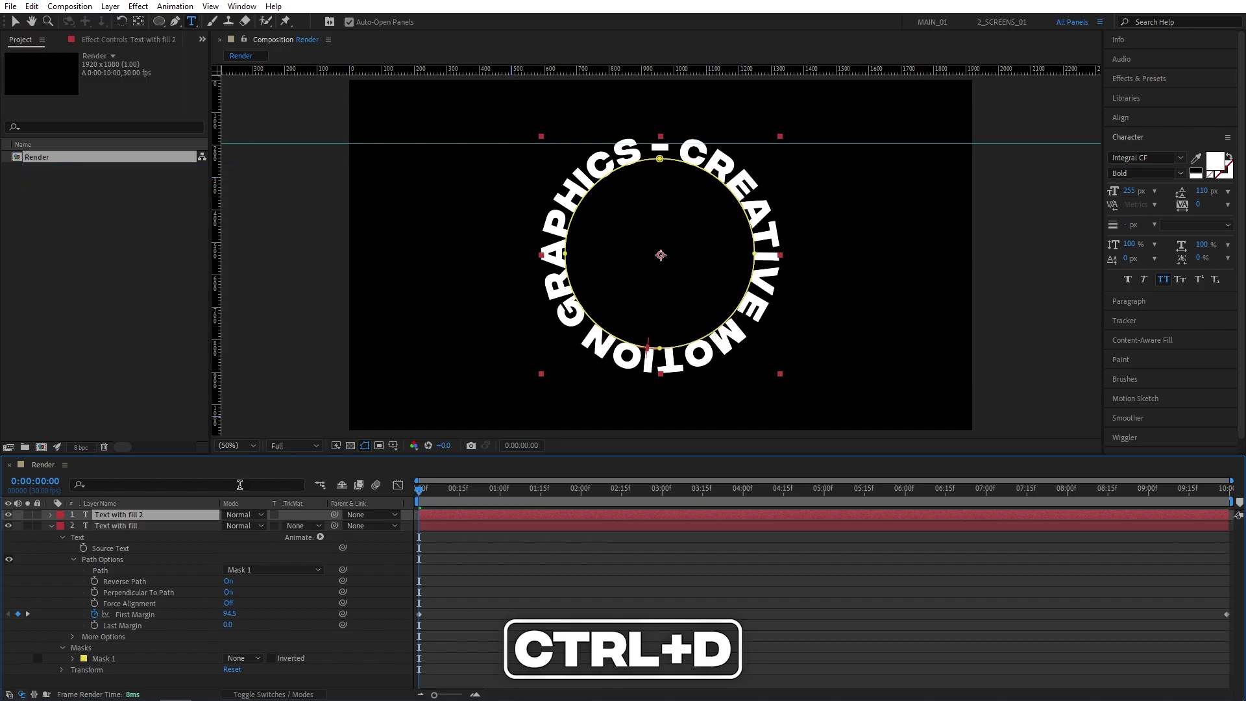
pyautogui.press('Return')
pyautogui.moveTo(151, 516); pyautogui.dragTo(130, 518)
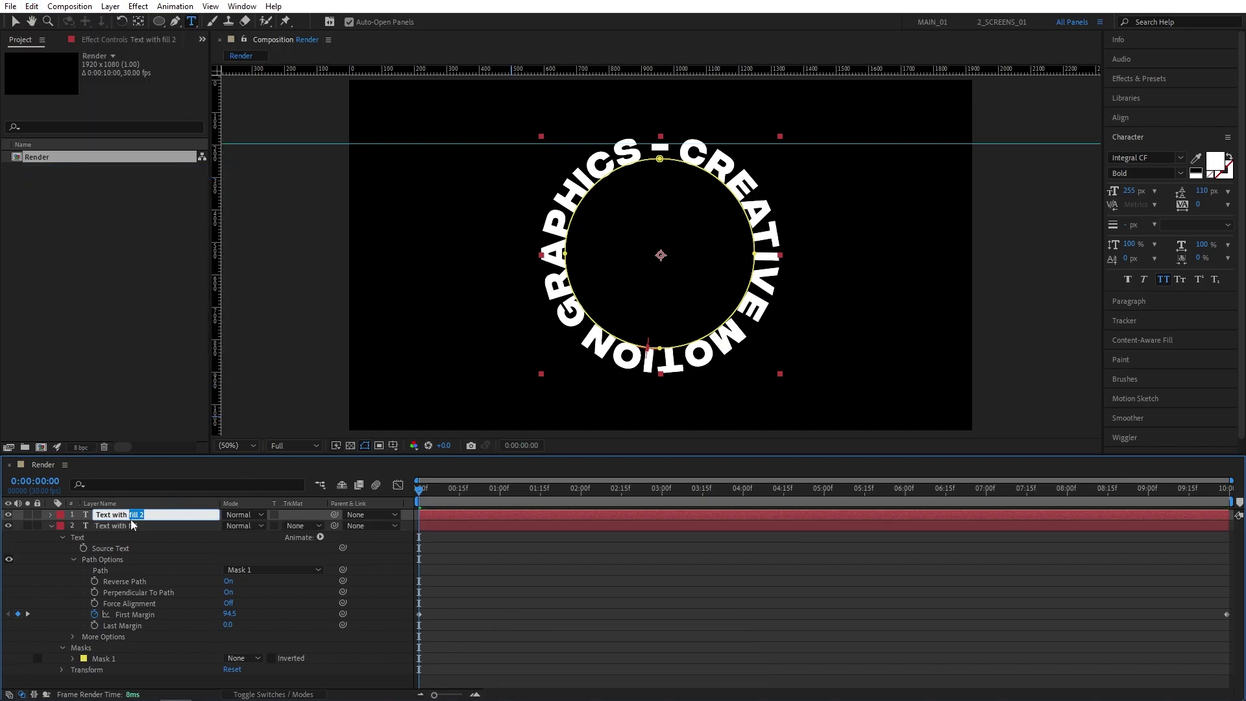
pyautogui.write('stroke')
pyautogui.press('Return')
pyautogui.click(60, 515)
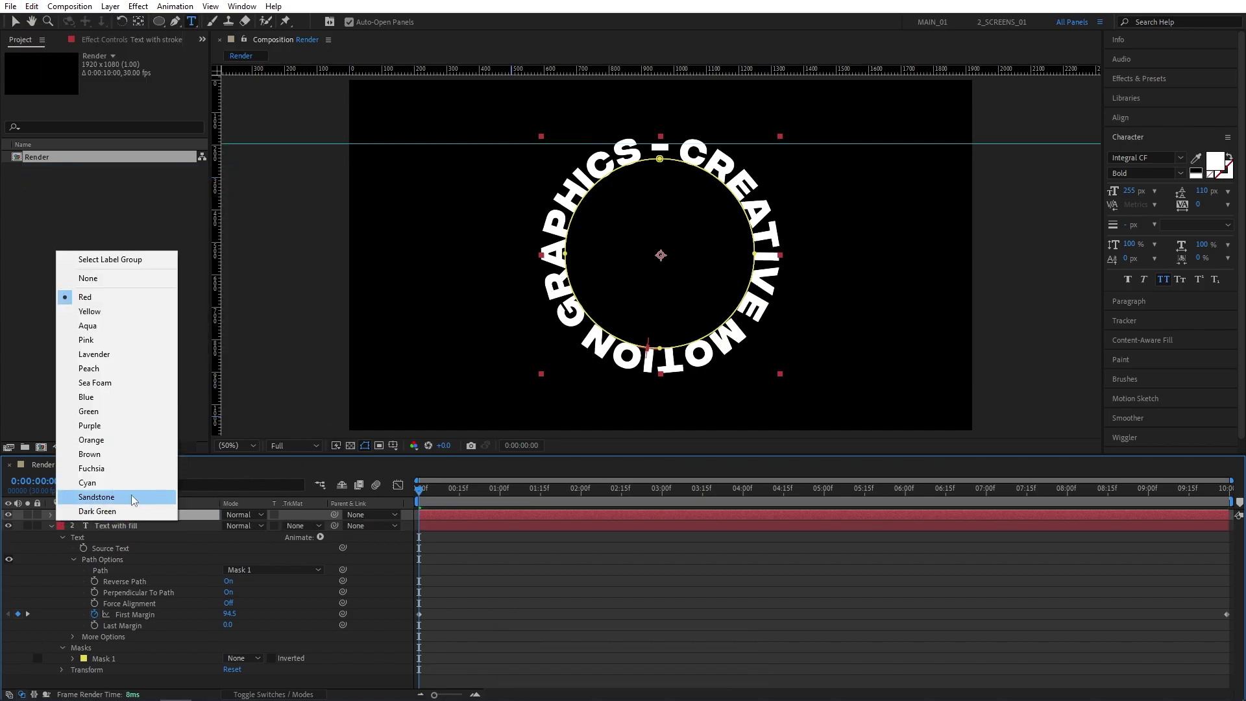
pyautogui.click(105, 399)
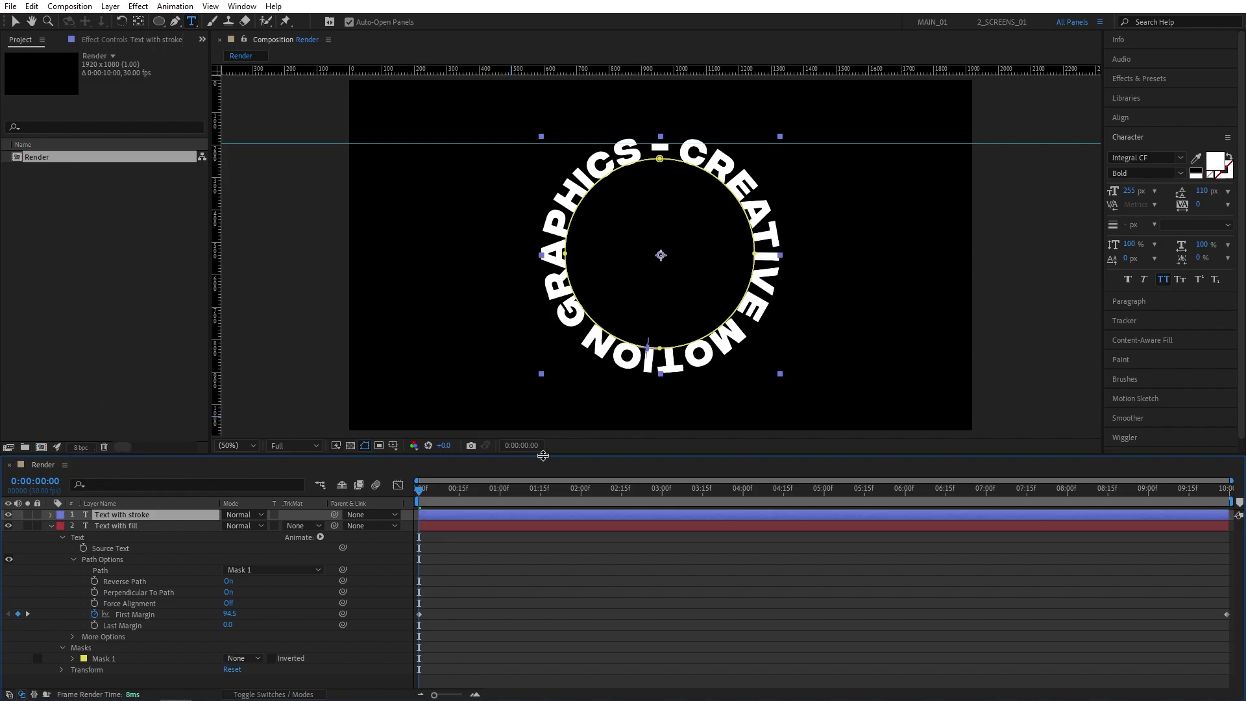
# Scale the Text with stroke layer down to 32.3%.
pyautogui.press('s')
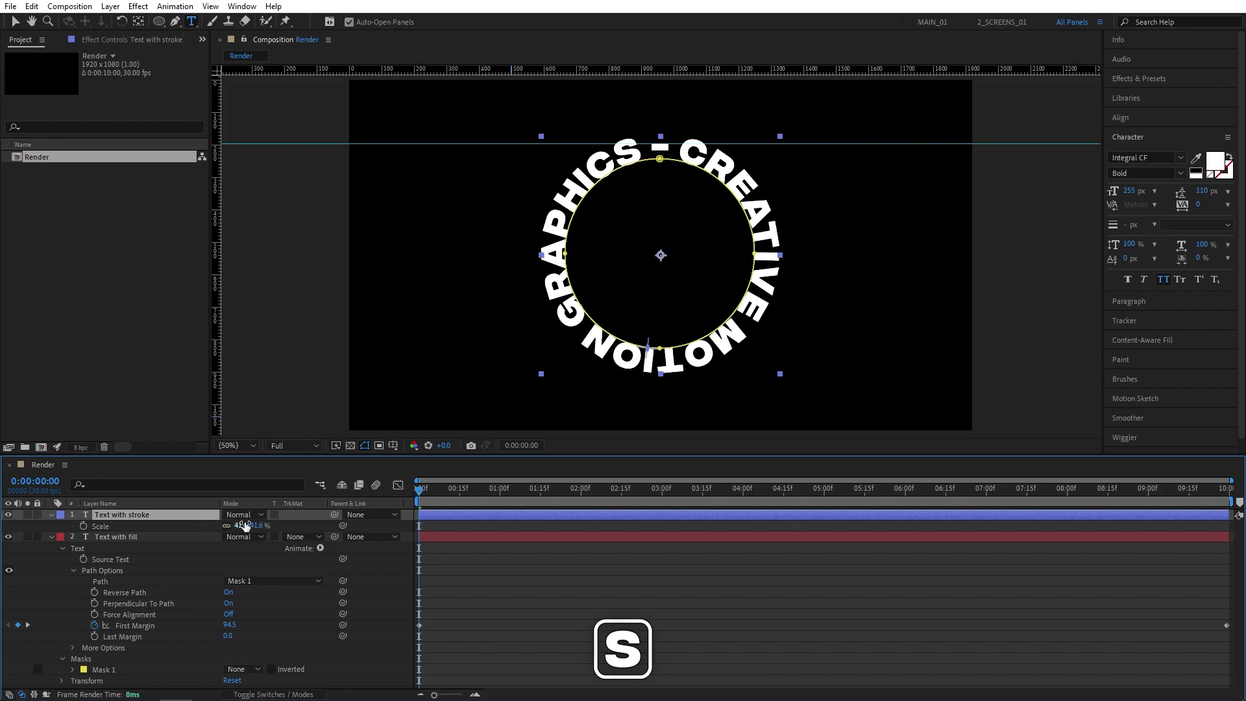
pyautogui.moveTo(241, 525); pyautogui.dragTo(200, 525)
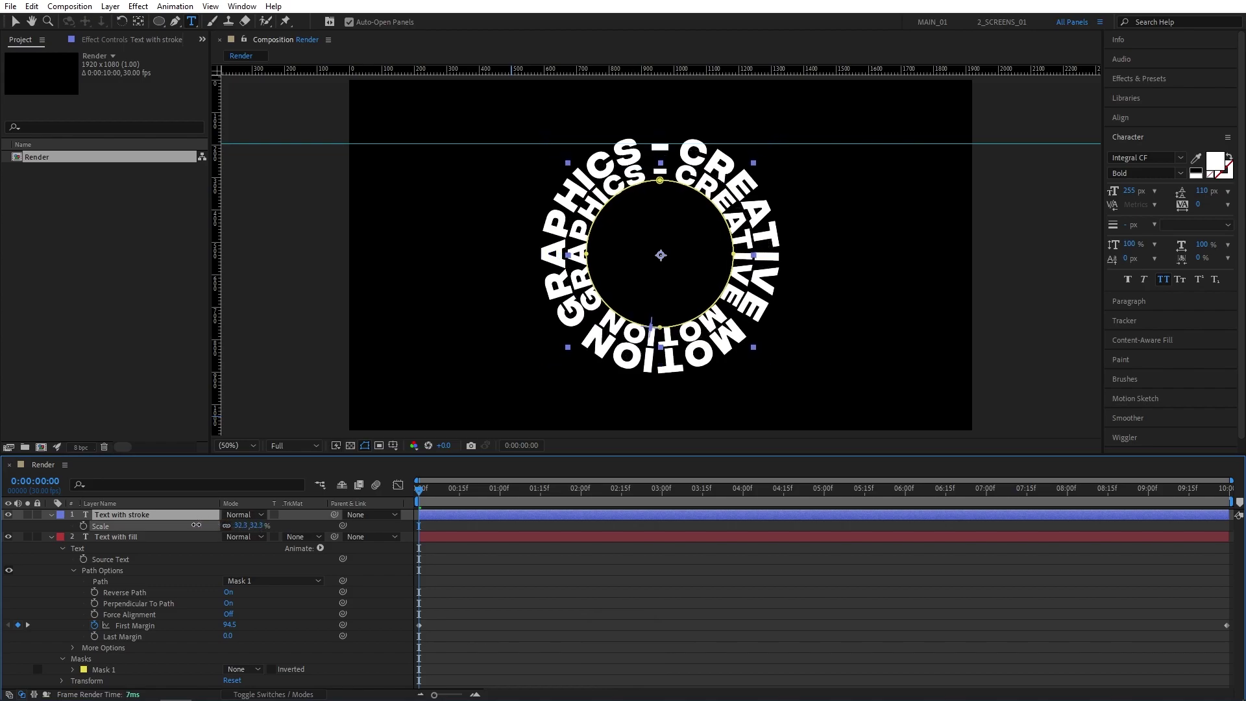
pyautogui.click(132, 513)
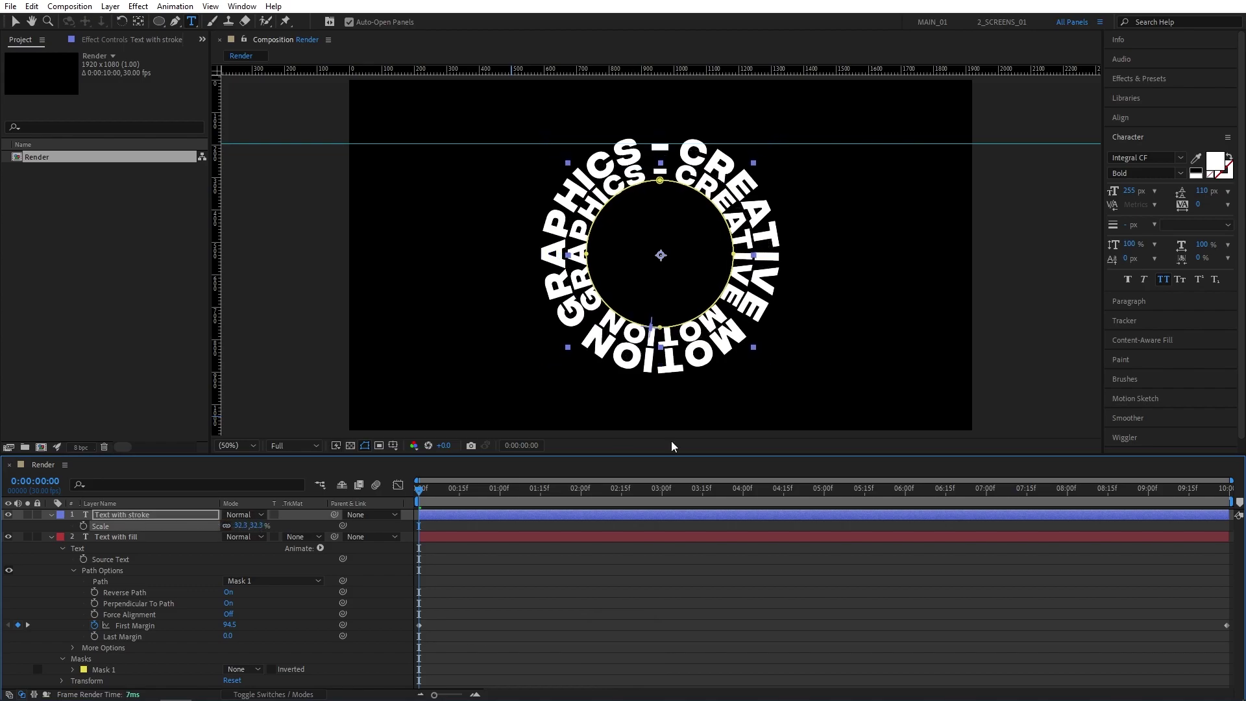
# Swap fill and stroke so the inner ring shows as 3 px outlined text.
pyautogui.click(1230, 159)
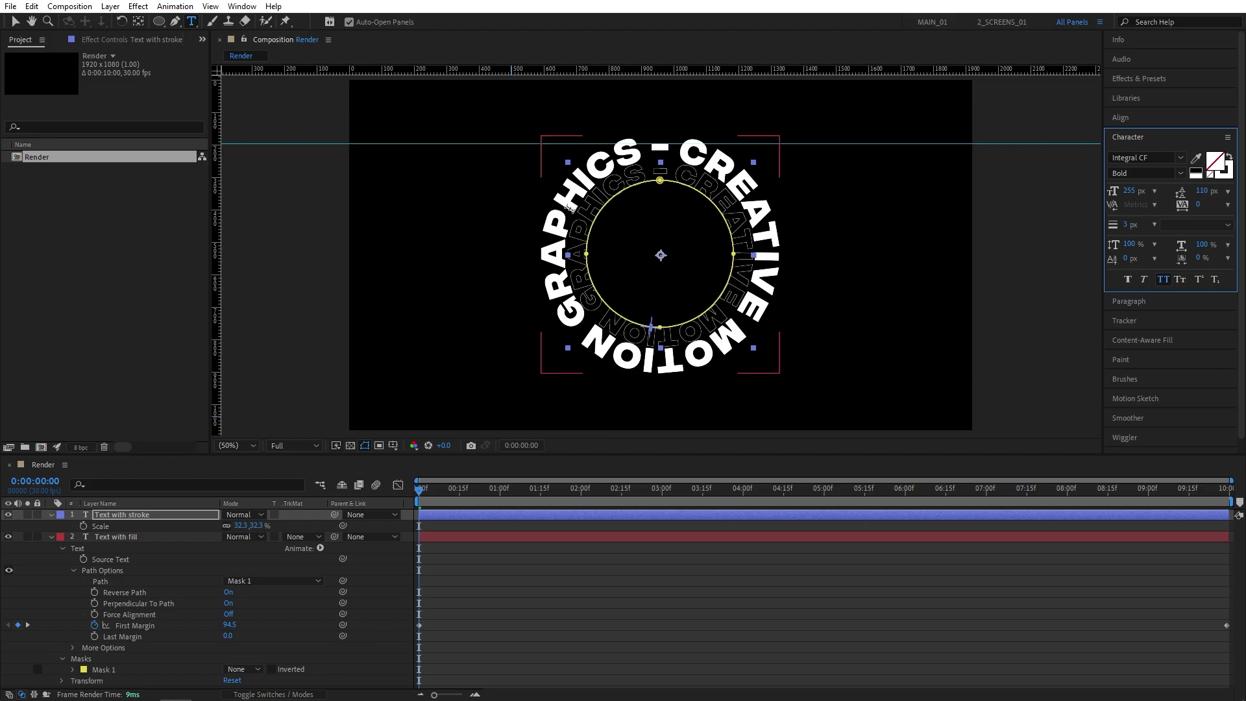
pyautogui.scroll(1, 598, 199)
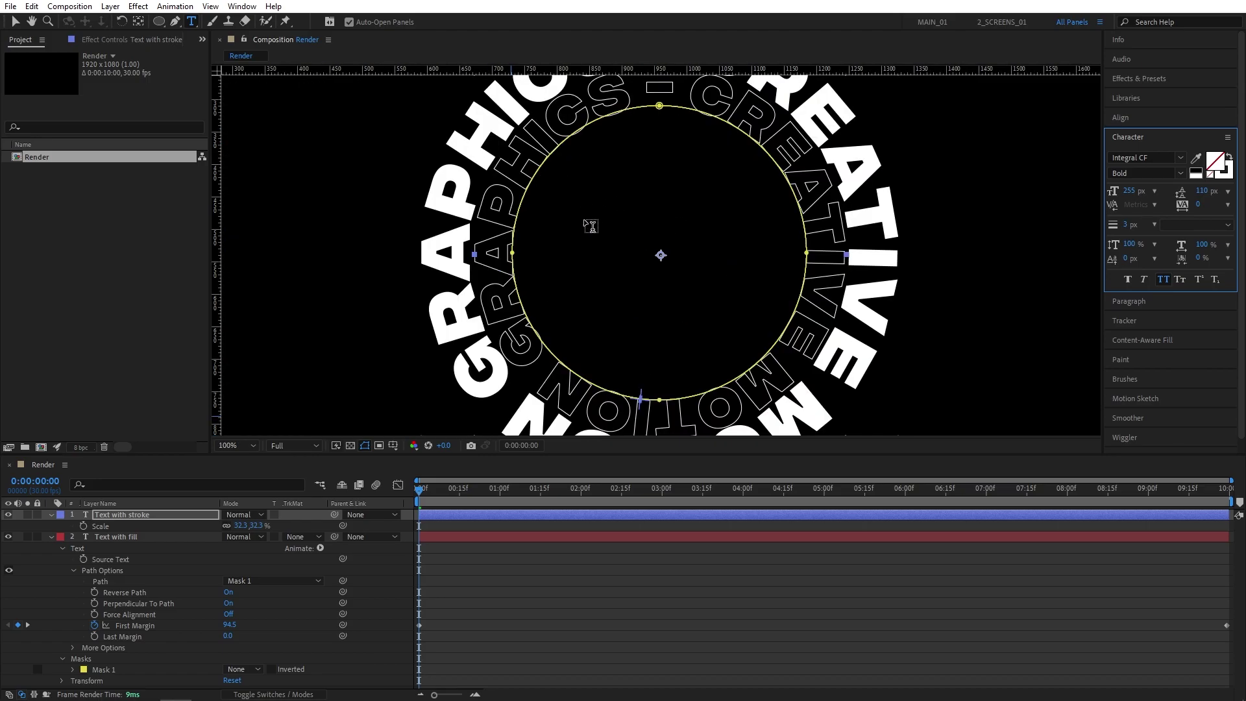
pyautogui.moveTo(651, 200); pyautogui.dragTo(646, 250)
pyautogui.hotkey('shift', '/')
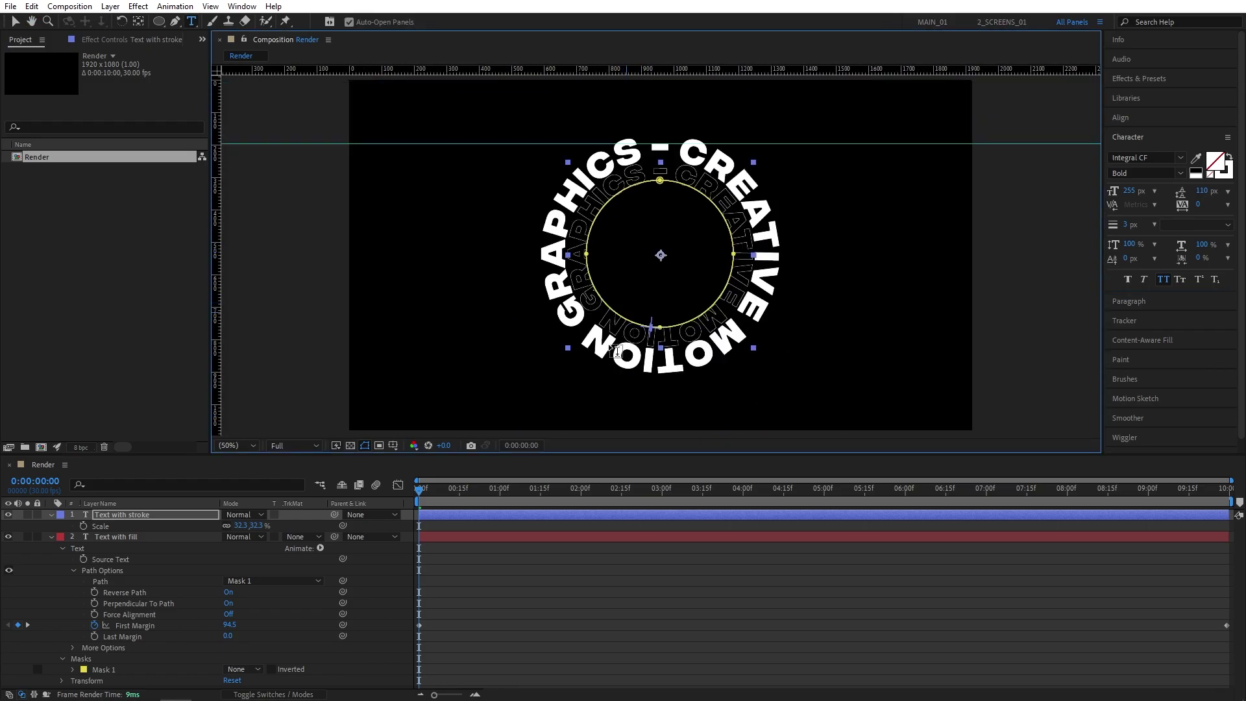
pyautogui.moveTo(427, 491)
pyautogui.mouseDown()
pyautogui.moveTo(467, 497)
pyautogui.moveTo(417, 503)
pyautogui.mouseUp()
pyautogui.press('v')
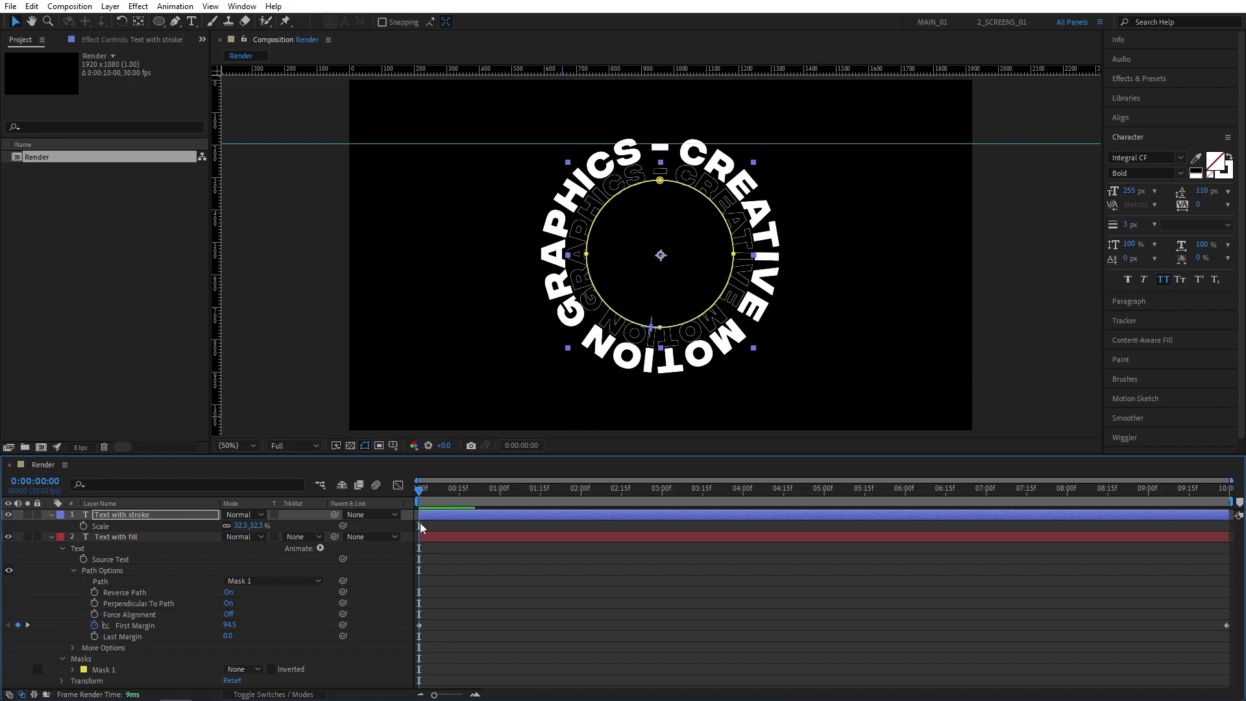
# Remove the First Margin keyframes from the Text with stroke layer.
pyautogui.click(110, 514)
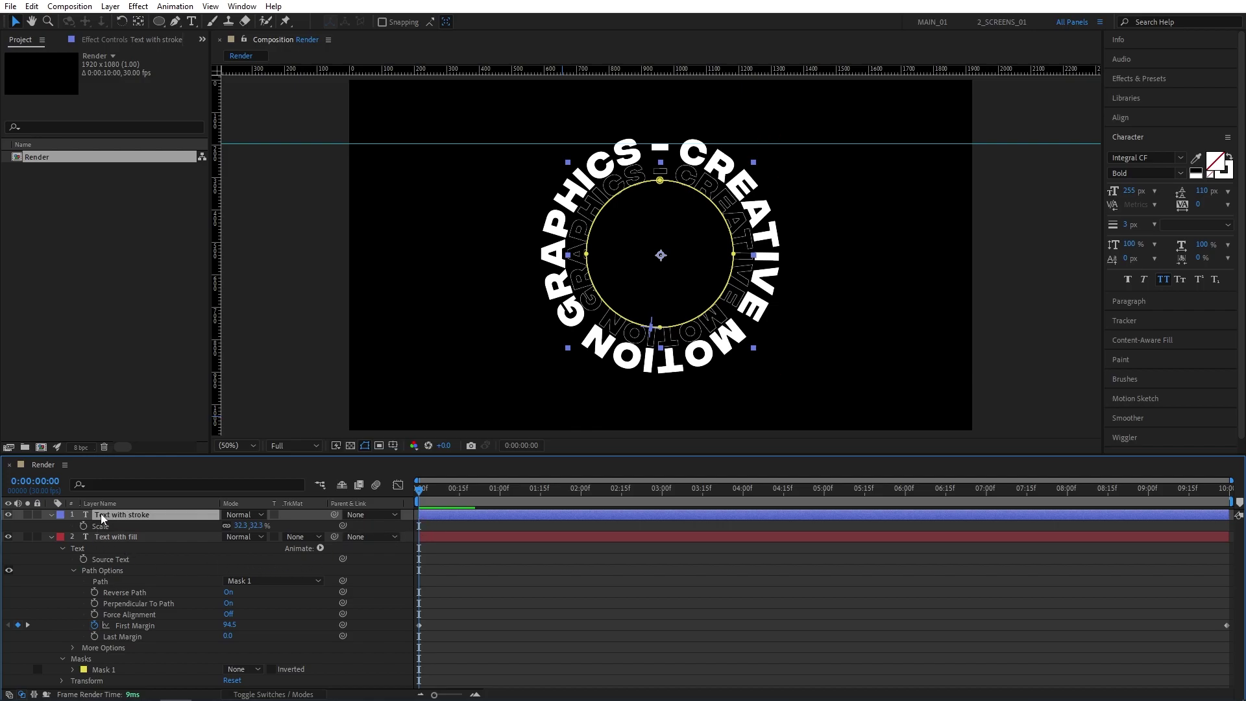
pyautogui.press('s')
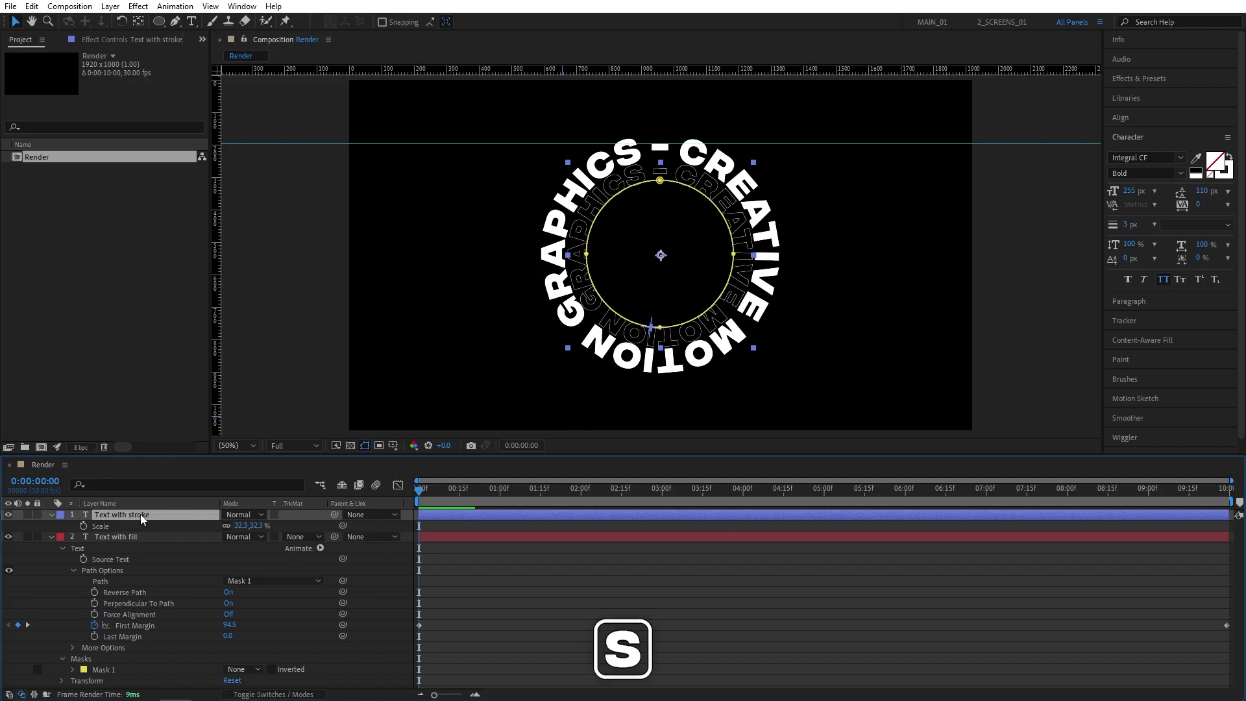
pyautogui.press('u')
pyautogui.click(94, 538)
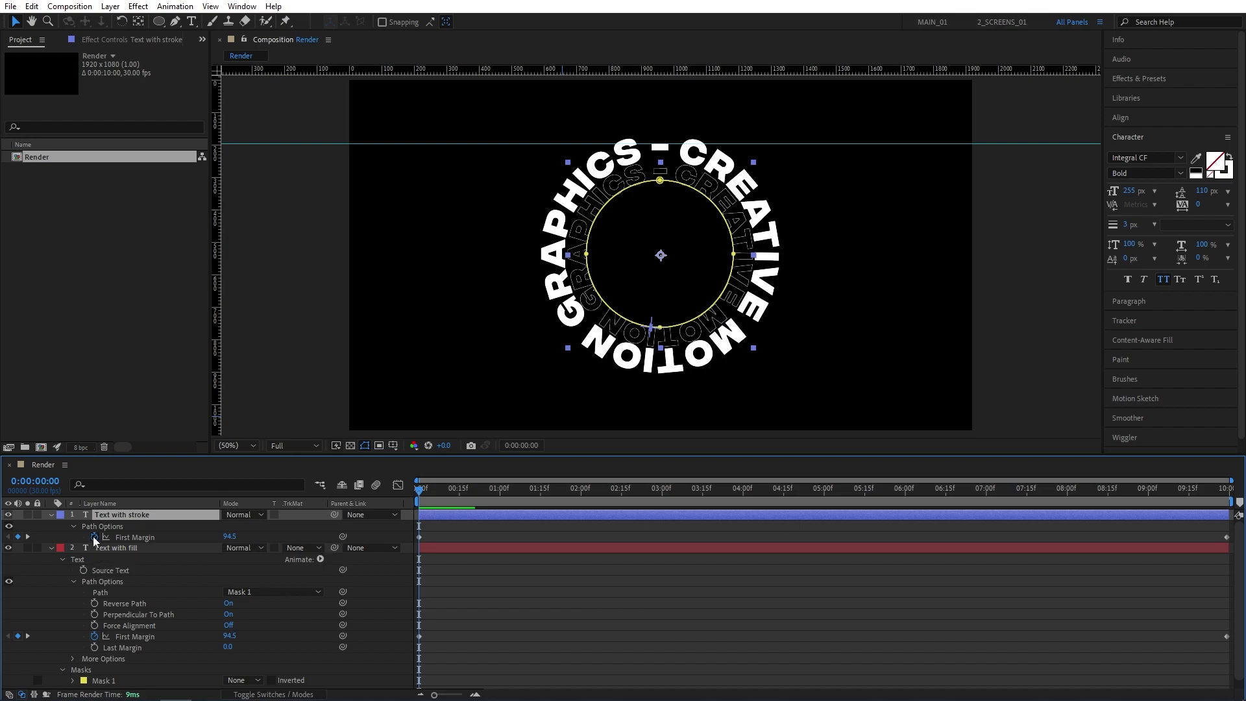
# Set the outlined ring's First Margin to 2300.5, putting its dash at bottom centre.
pyautogui.scroll(2, 619, 239)
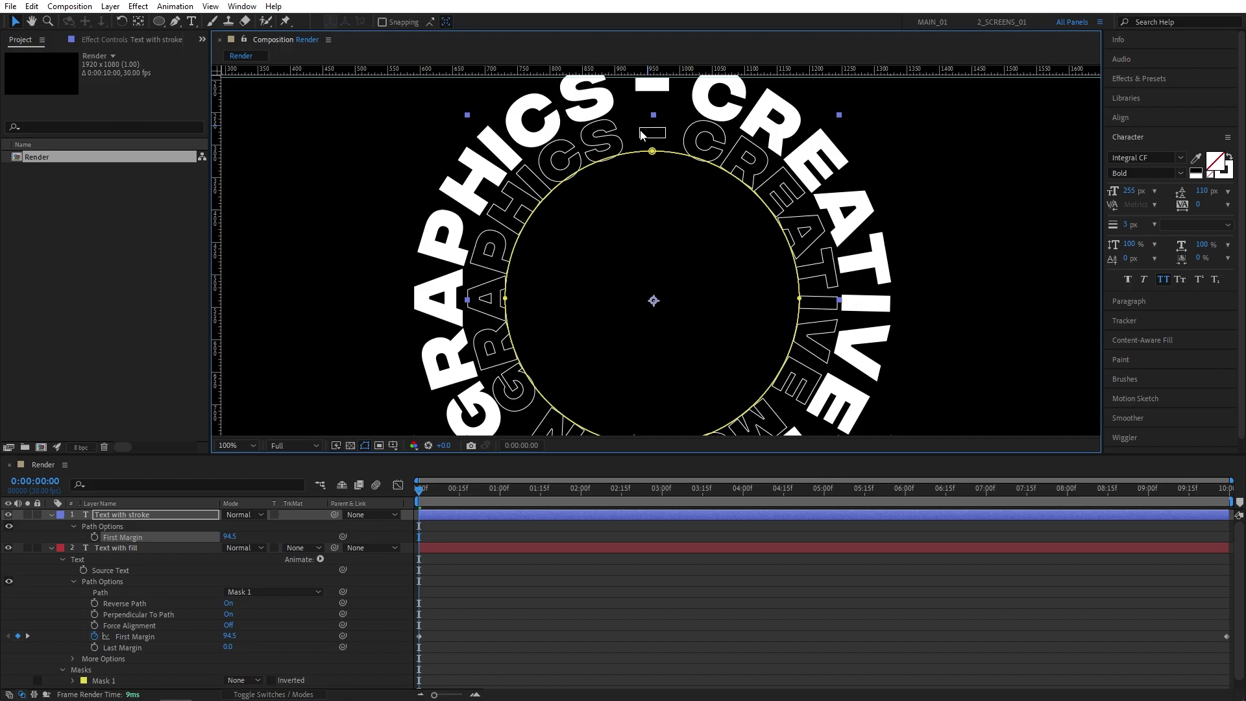
pyautogui.moveTo(652, 149); pyautogui.dragTo(652, 132)
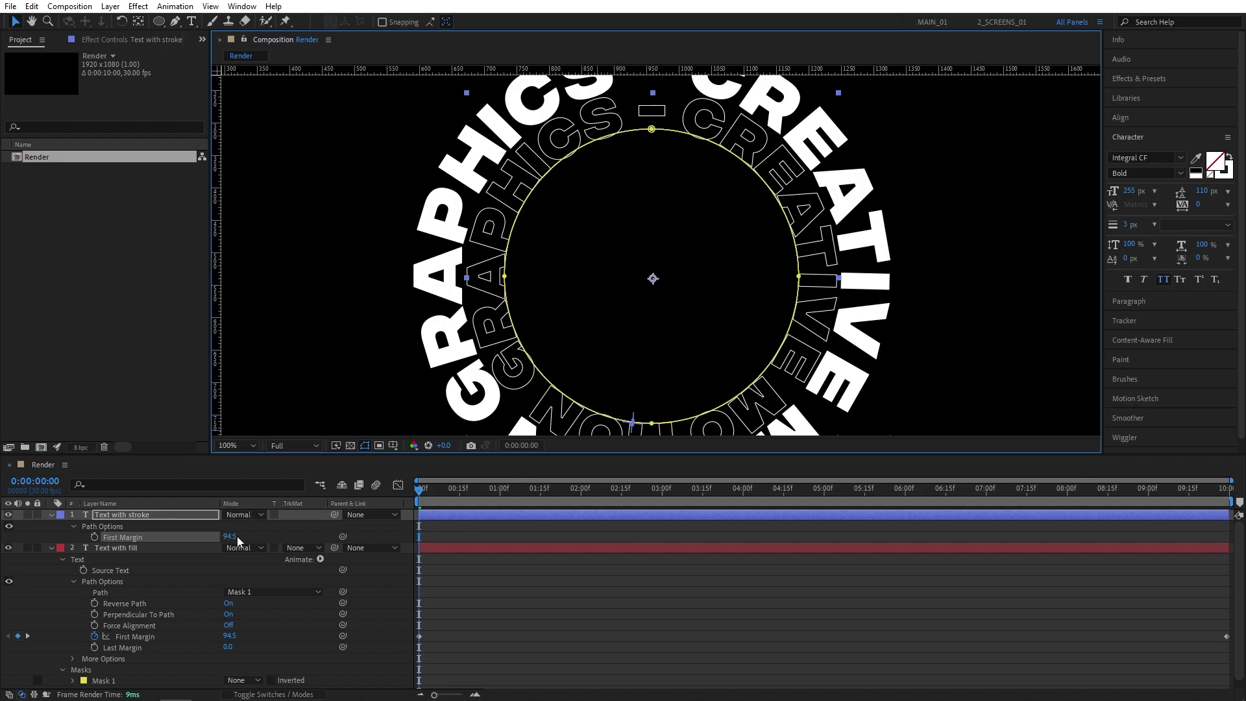
pyautogui.moveTo(229, 537); pyautogui.dragTo(340, 540)
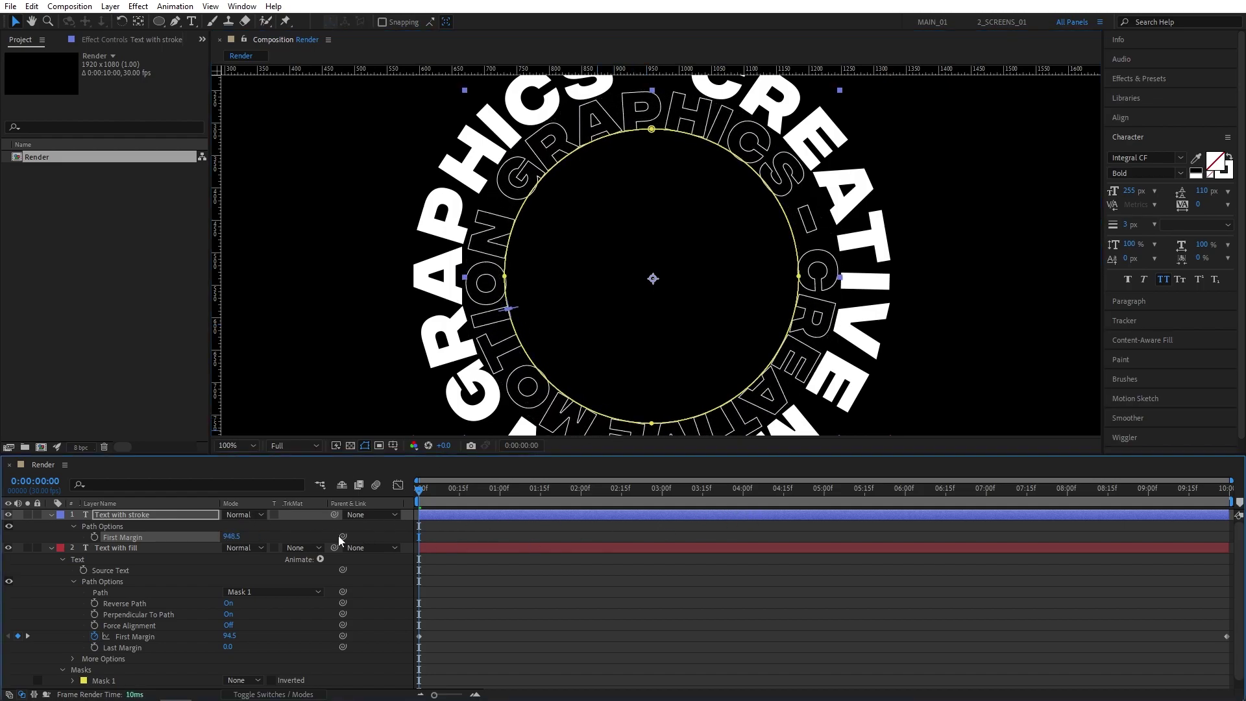
pyautogui.moveTo(235, 542); pyautogui.dragTo(337, 521)
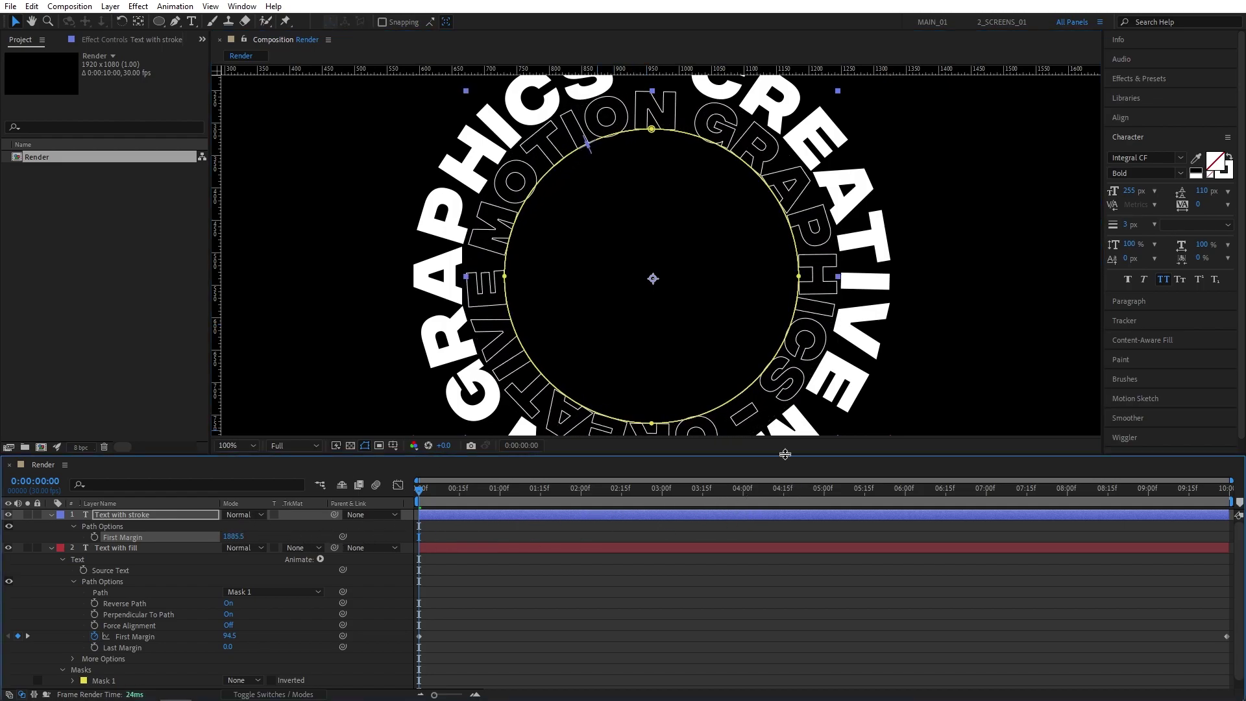
pyautogui.moveTo(233, 538); pyautogui.dragTo(436, 523)
pyautogui.scroll(1, 664, 188)
pyautogui.moveTo(670, 239); pyautogui.dragTo(677, 97)
pyautogui.press('v')
pyautogui.moveTo(231, 539); pyautogui.dragTo(281, 539)
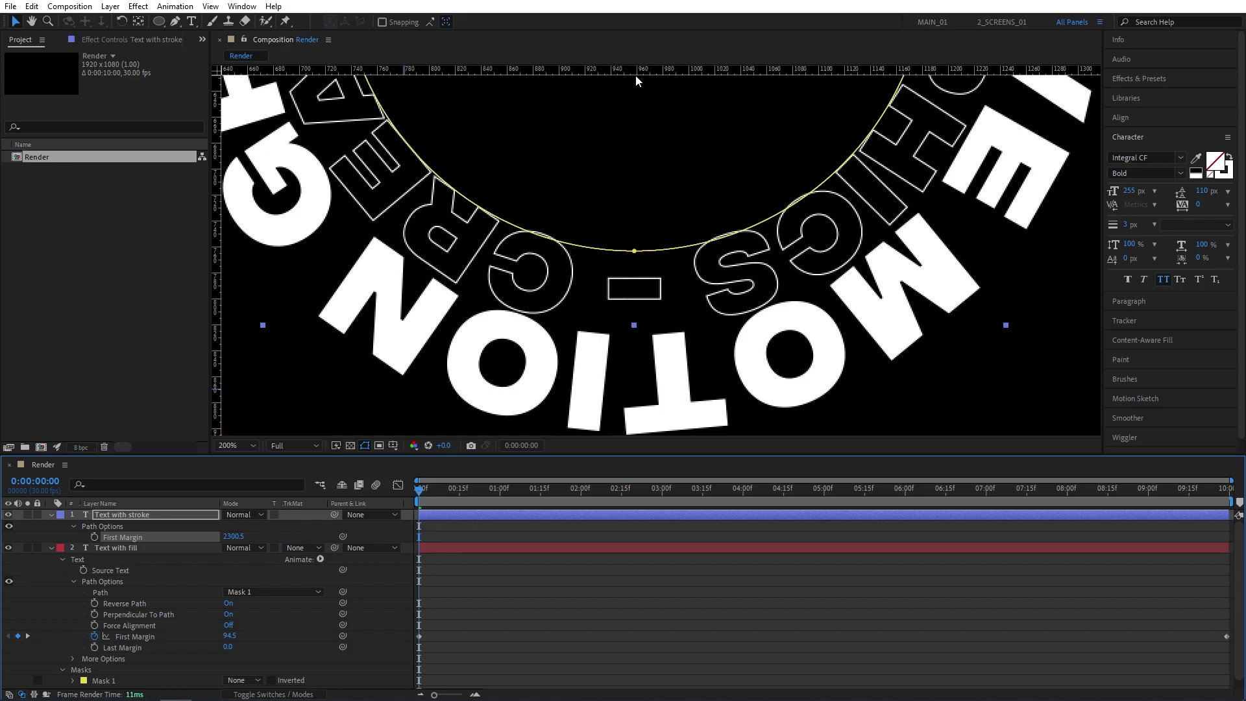
# Align a horizontal guide with the bottom edge of the outlined dash.
pyautogui.moveTo(636, 73); pyautogui.dragTo(708, 149)
pyautogui.scroll(2, 647, 260)
pyautogui.press('space')
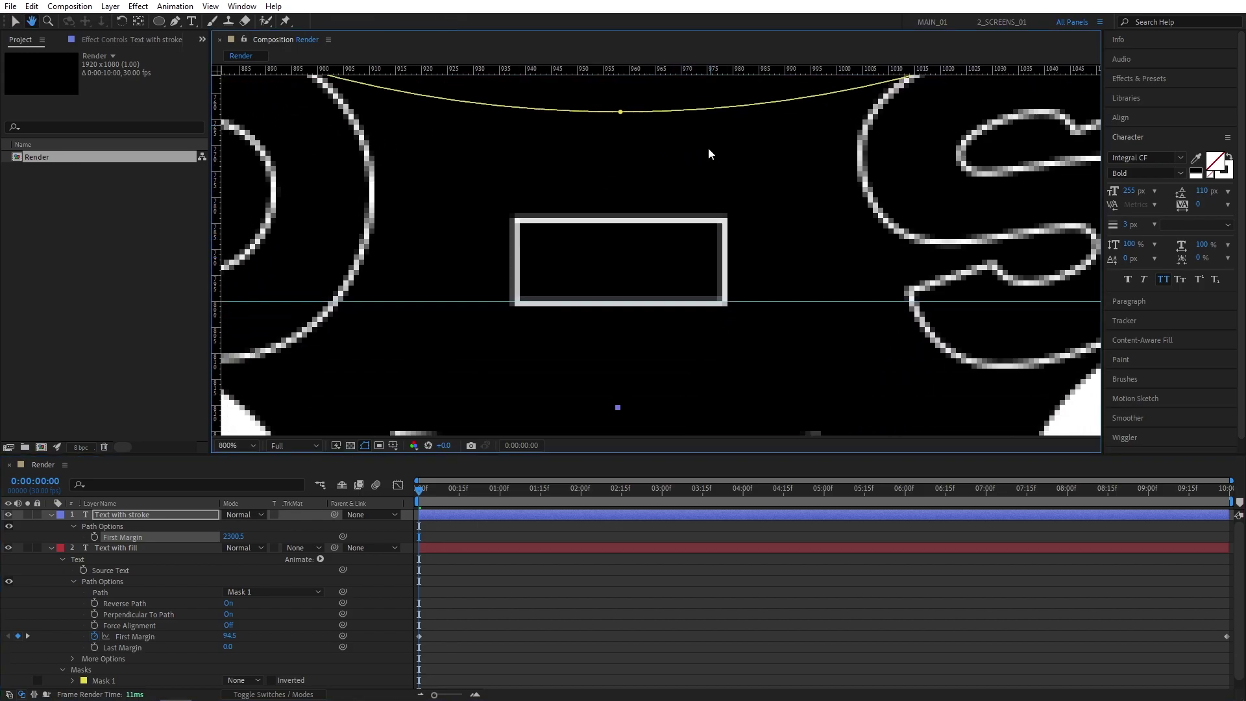
pyautogui.press('v')
pyautogui.moveTo(755, 303); pyautogui.dragTo(754, 308)
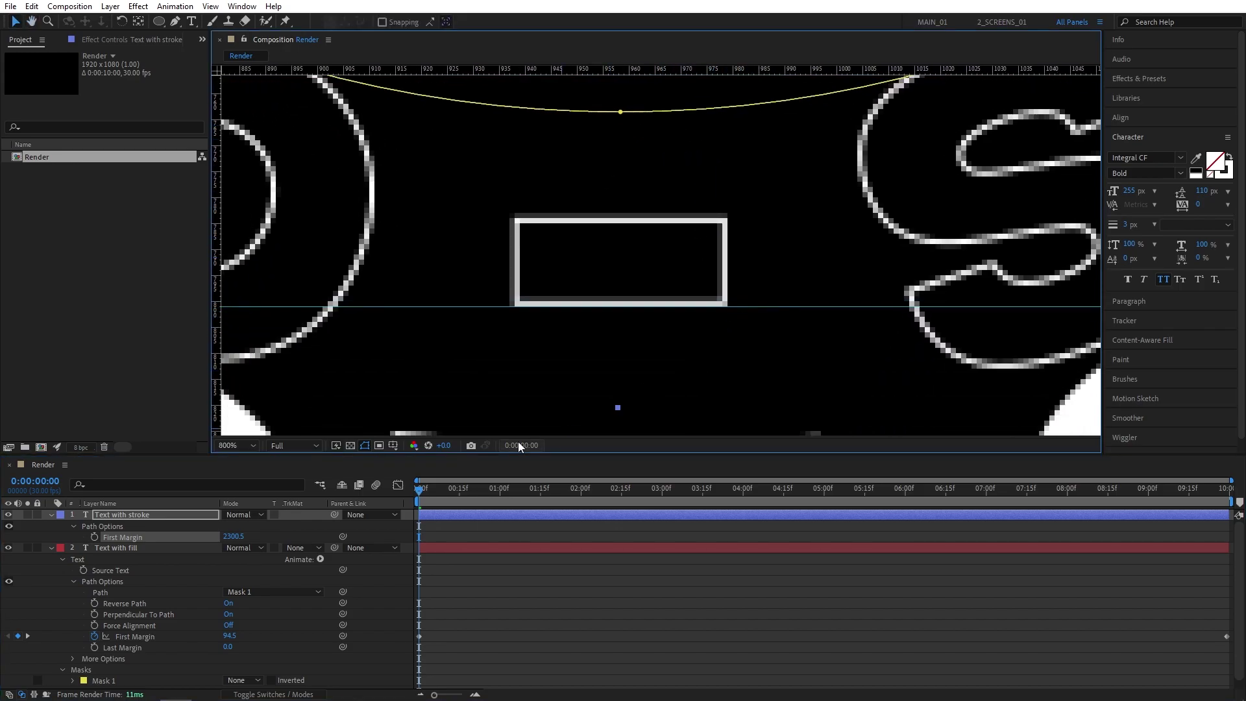
# Keyframe the outlined ring's First Margin from 2300.5 at 0:00 to about -2109 at 9:29.
pyautogui.click(94, 537)
pyautogui.moveTo(594, 492); pyautogui.dragTo(1230, 494)
pyautogui.press(',')
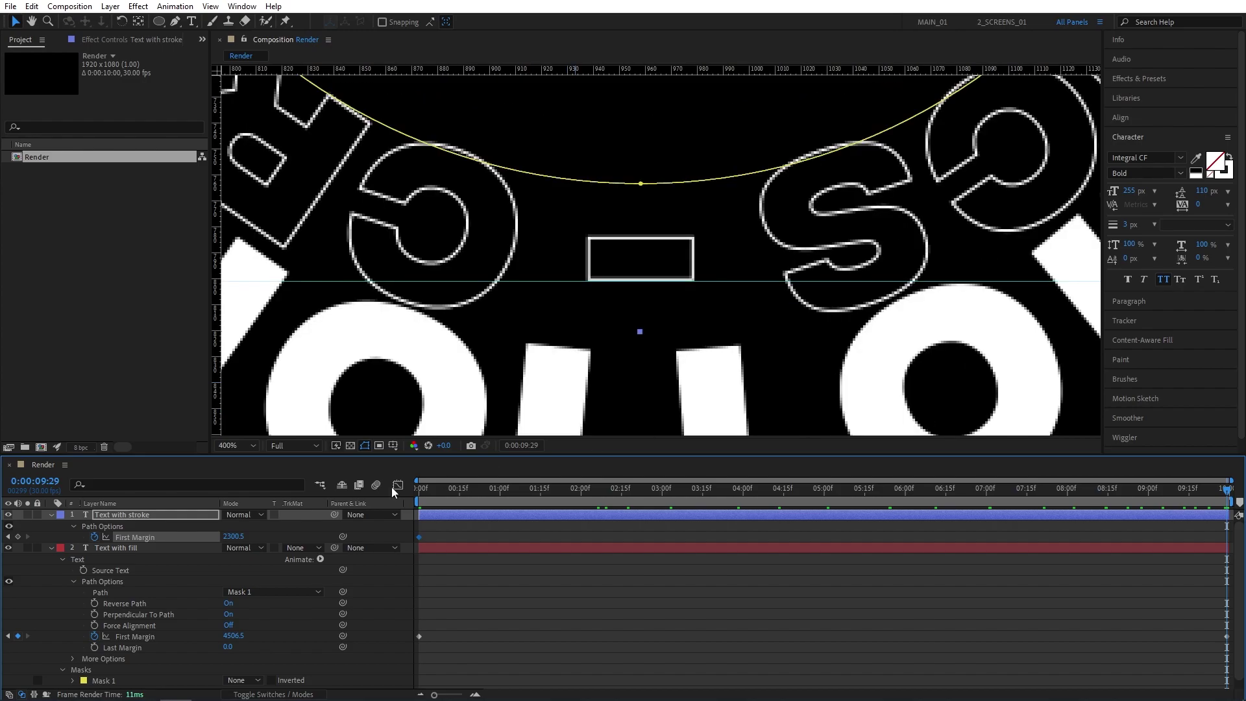
pyautogui.moveTo(231, 537); pyautogui.dragTo(121, 547)
pyautogui.scroll(-6, 367, 417)
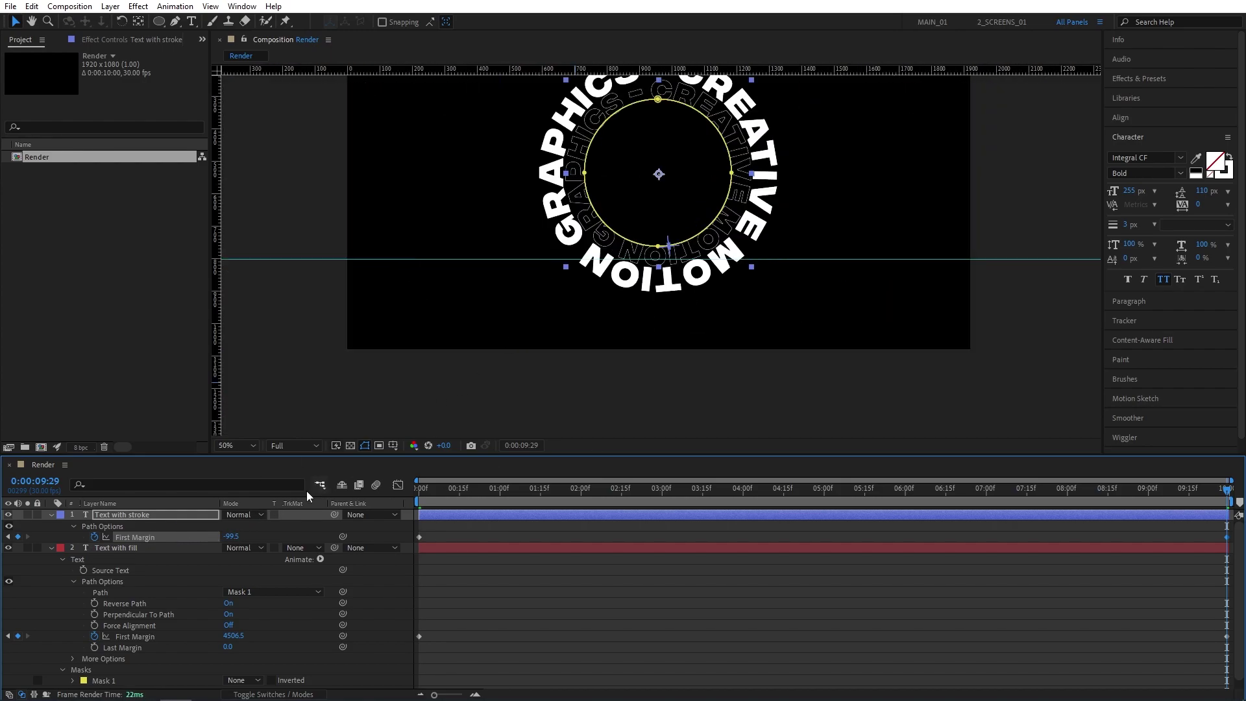
pyautogui.moveTo(231, 535); pyautogui.dragTo(71, 540)
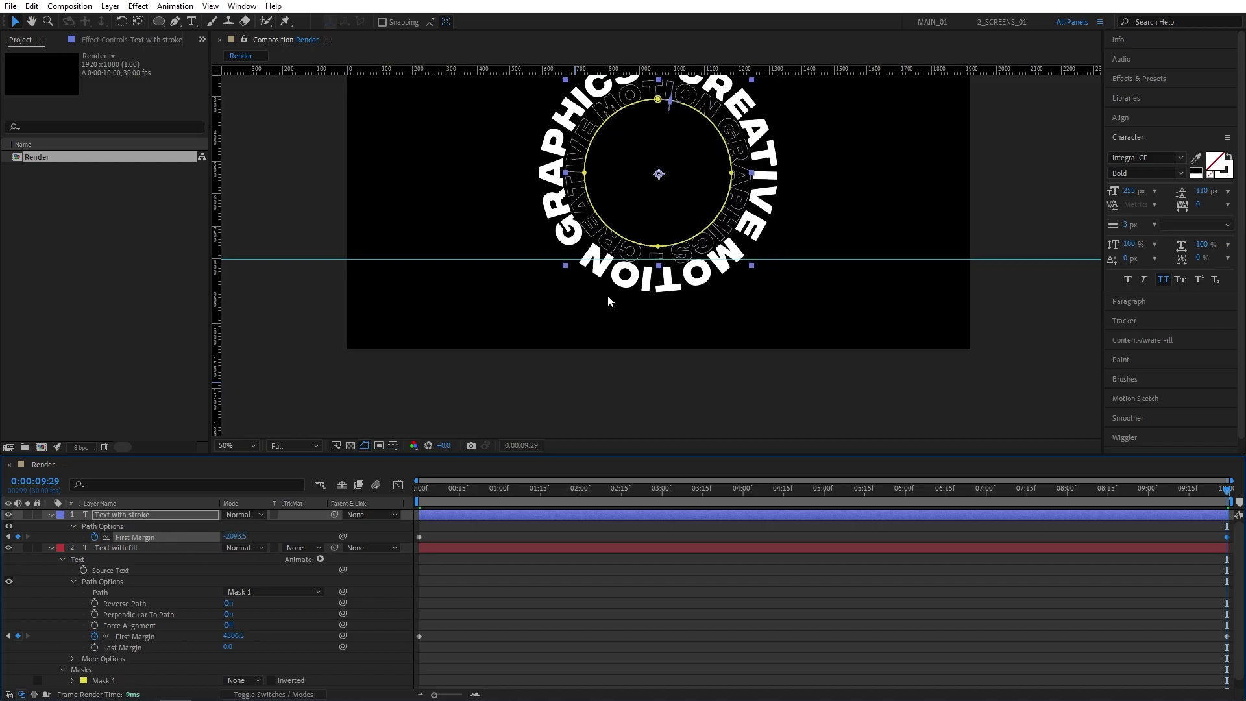
pyautogui.scroll(3, 608, 295)
pyautogui.scroll(4, 617, 289)
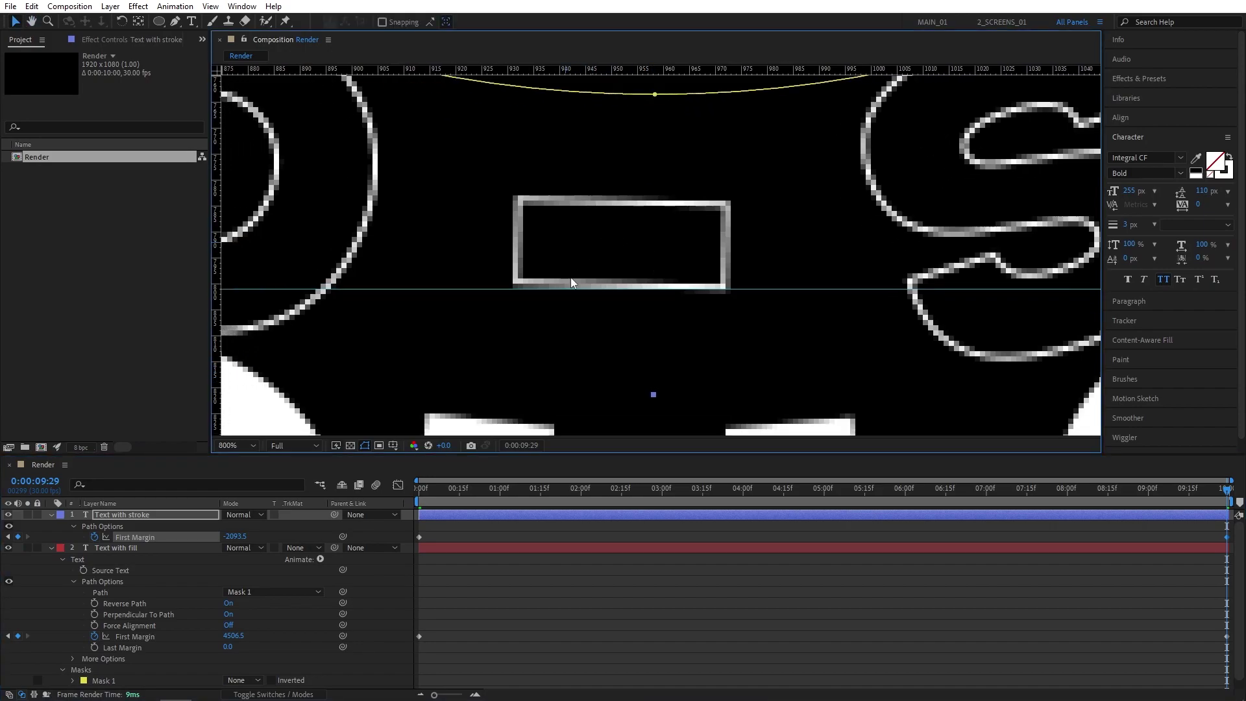
pyautogui.moveTo(235, 537)
pyautogui.mouseDown()
pyautogui.moveTo(198, 539)
pyautogui.moveTo(220, 539)
pyautogui.mouseUp()
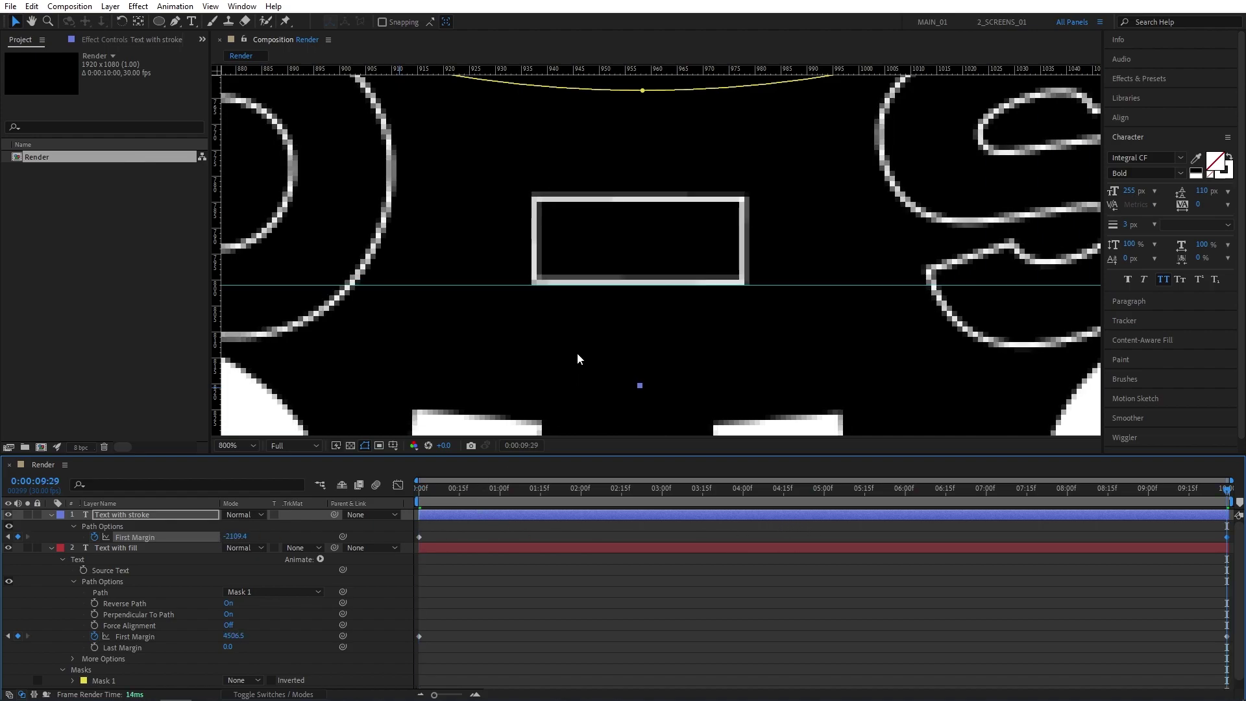
# Fit the comp in view and preview the counter-rotating rings from the start.
pyautogui.hotkey('shift', '/')
pyautogui.moveTo(474, 491); pyautogui.dragTo(394, 497)
pyautogui.press('space')
pyautogui.press('space')
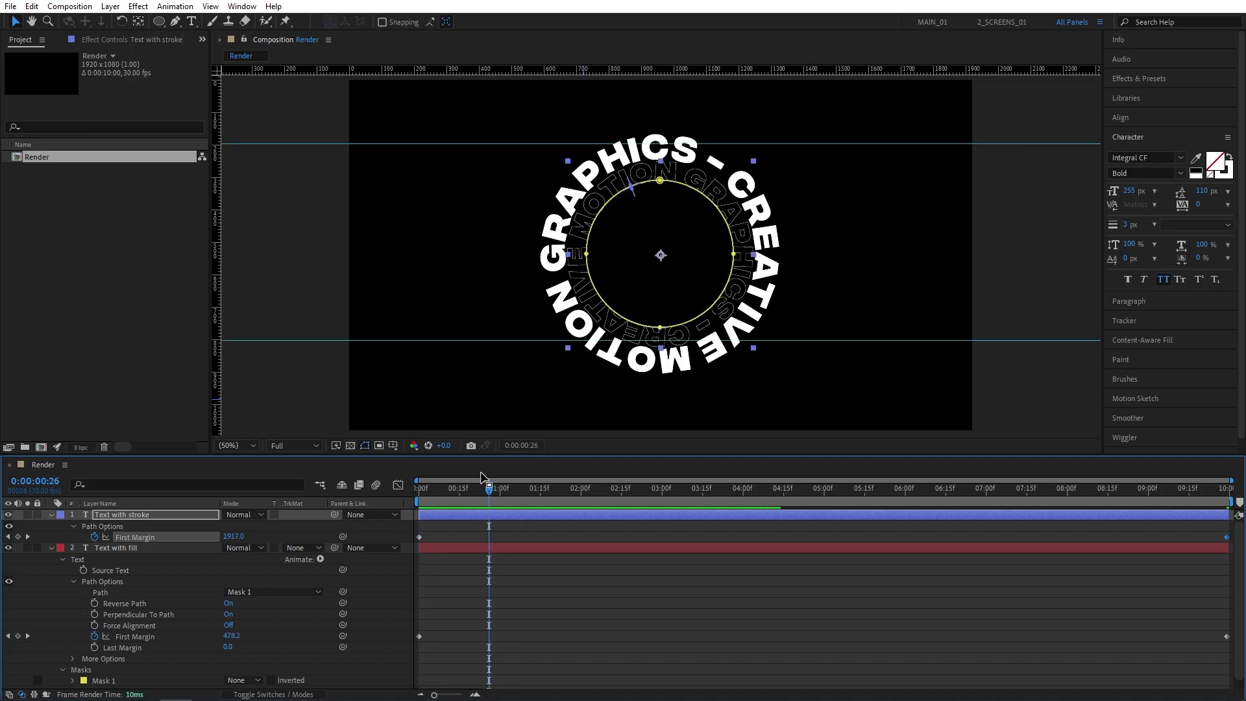
# Turn off the viewer's rulers and guides in the Grid and Guide Options.
pyautogui.click(394, 446)
pyautogui.click(419, 523)
pyautogui.click(394, 446)
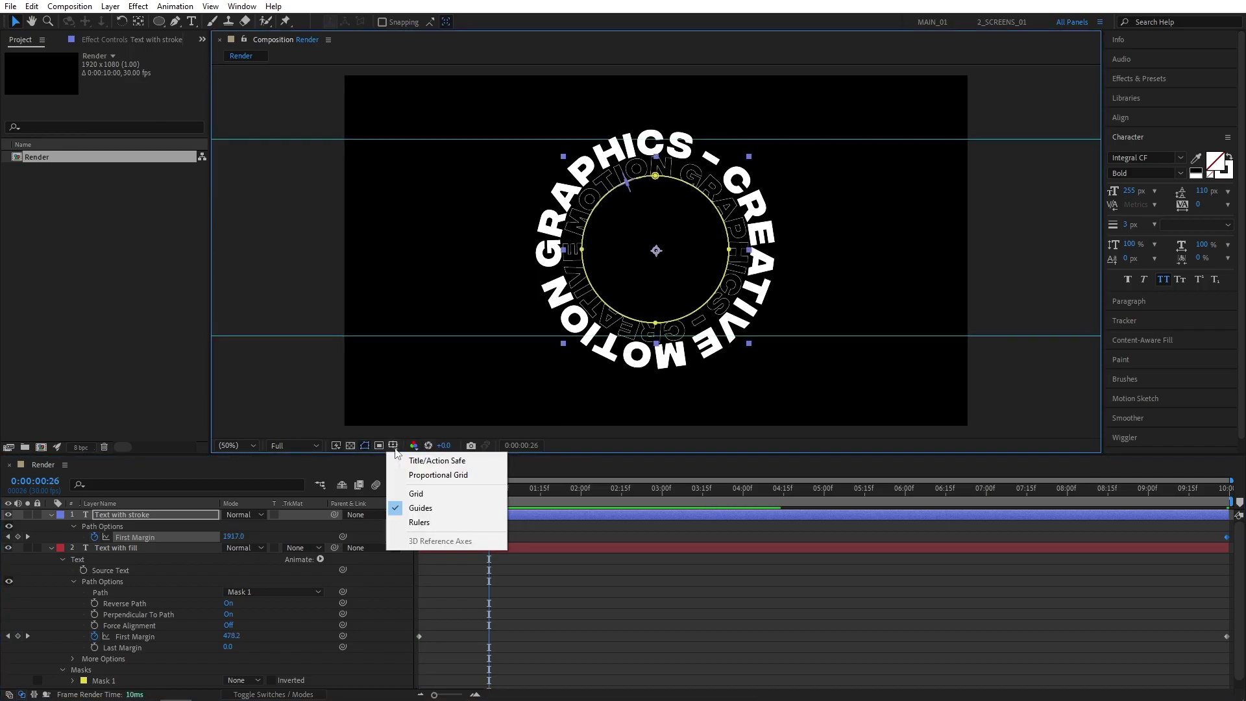
pyautogui.click(421, 507)
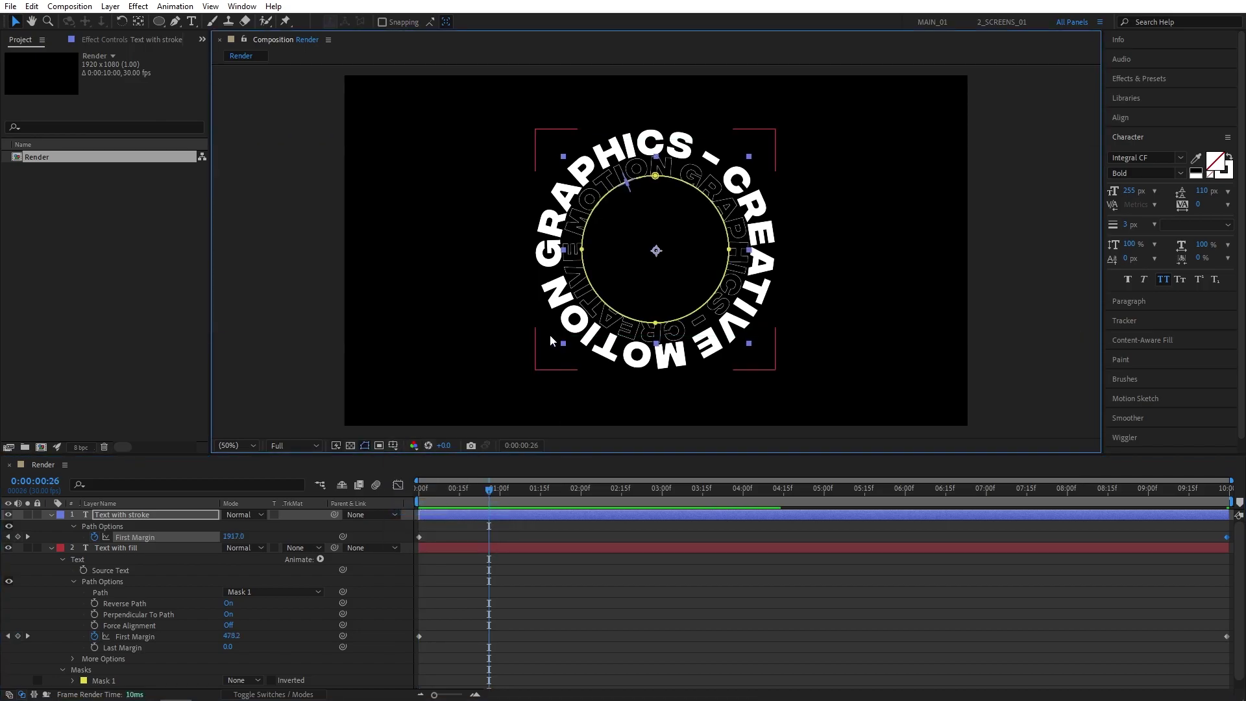
# Collapse the Text with fill and Text with stroke layers and return the playhead to 0:00.
pyautogui.click(52, 548)
pyautogui.click(52, 514)
pyautogui.click(97, 567)
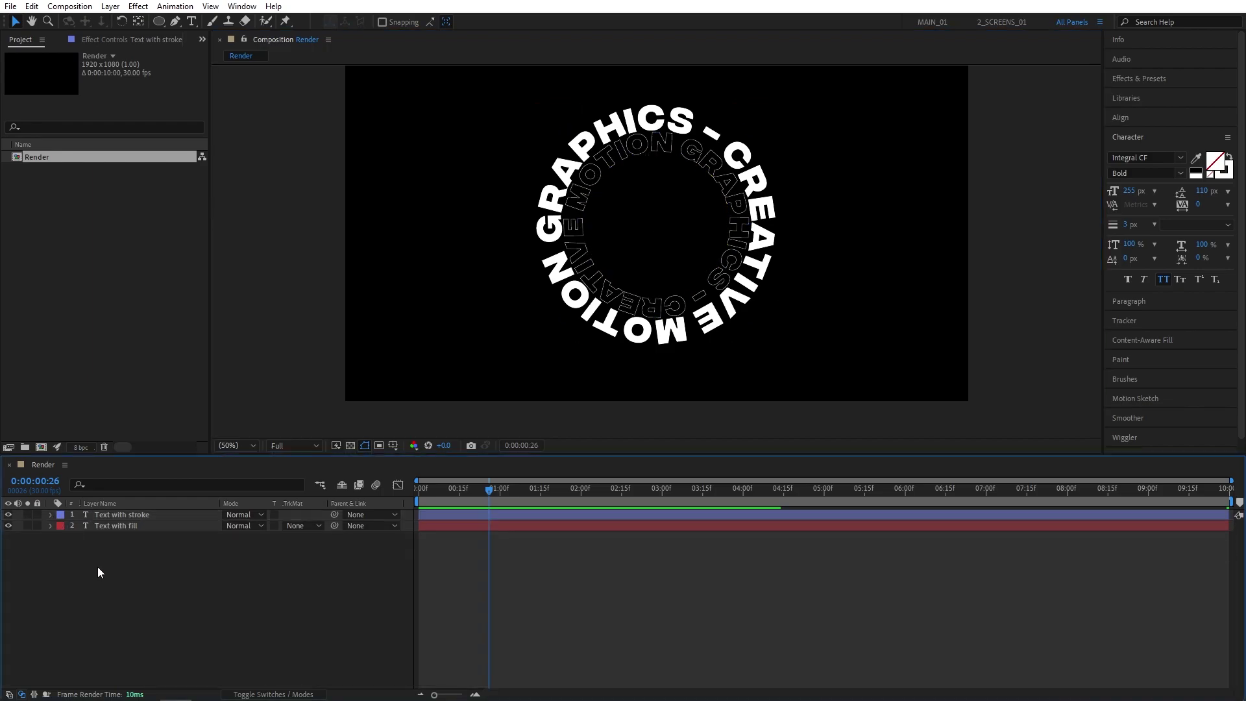
pyautogui.moveTo(429, 491); pyautogui.dragTo(398, 493)
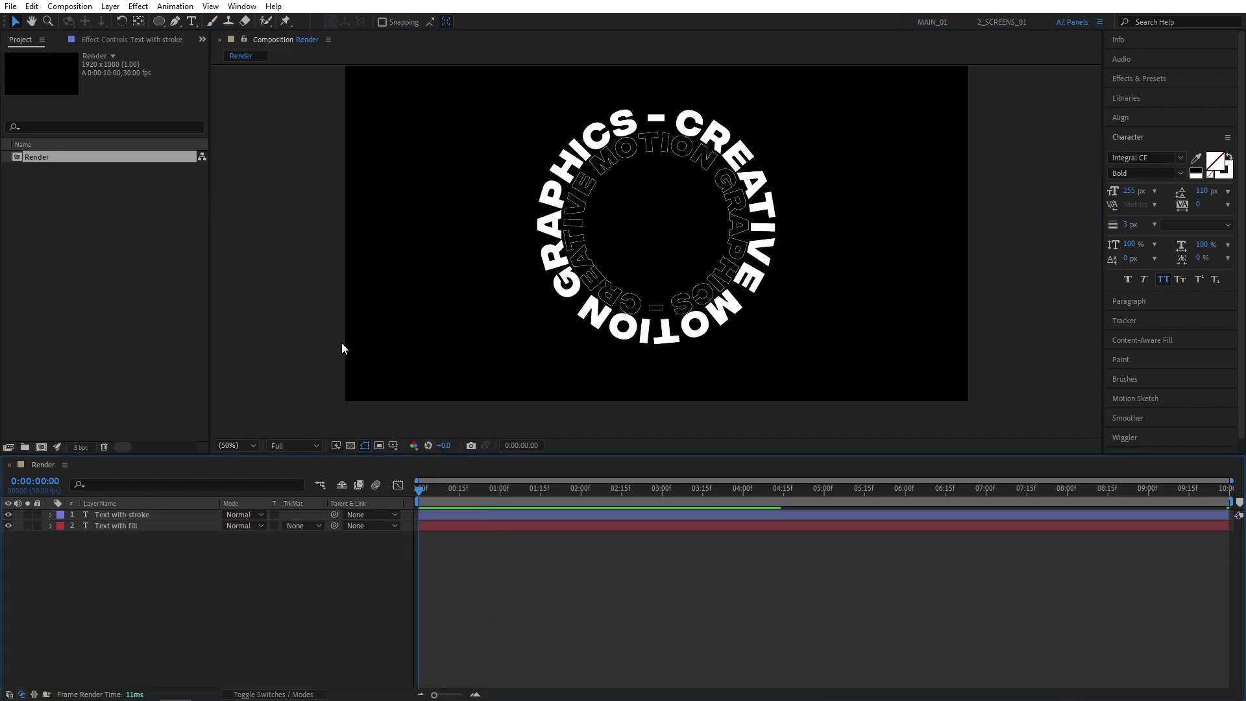
pyautogui.moveTo(483, 320); pyautogui.dragTo(480, 333)
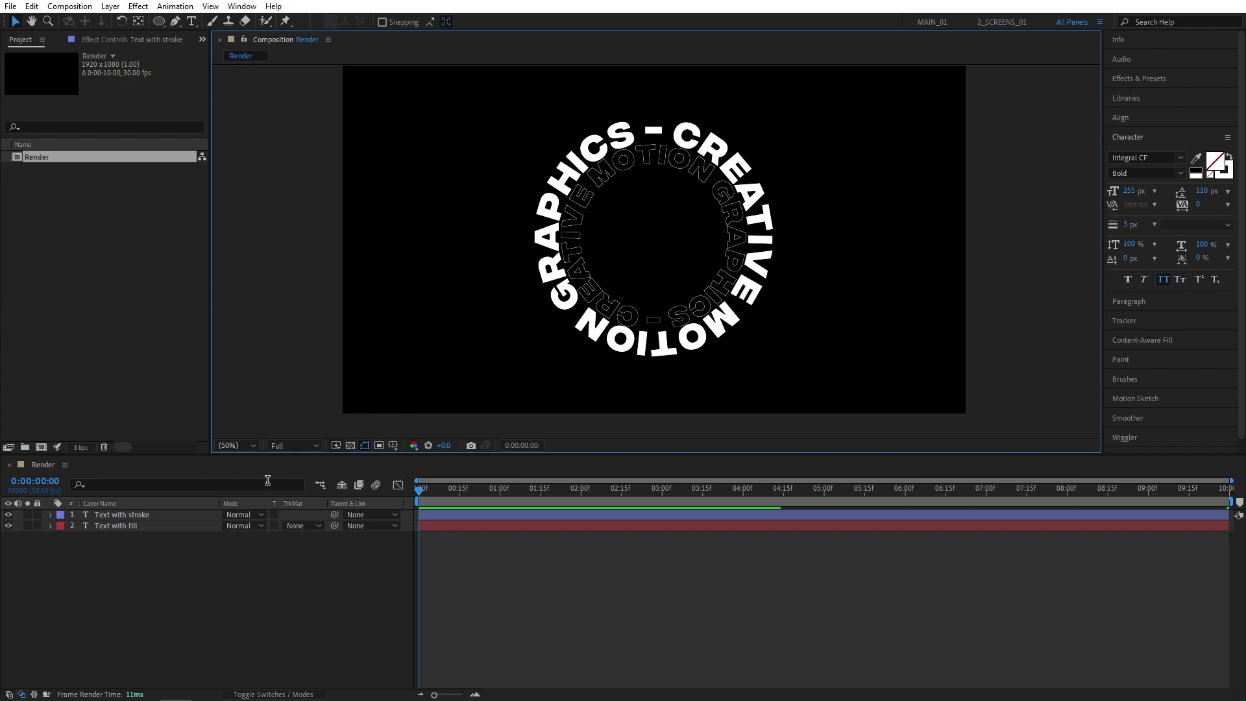
pyautogui.scroll(-1, 390, 403)
pyautogui.scroll(3, 416, 392)
pyautogui.scroll(-2, 455, 370)
# Duplicate the Text with fill ring with Ctrl+D and shrink the copy inside the original.
pyautogui.click(119, 525)
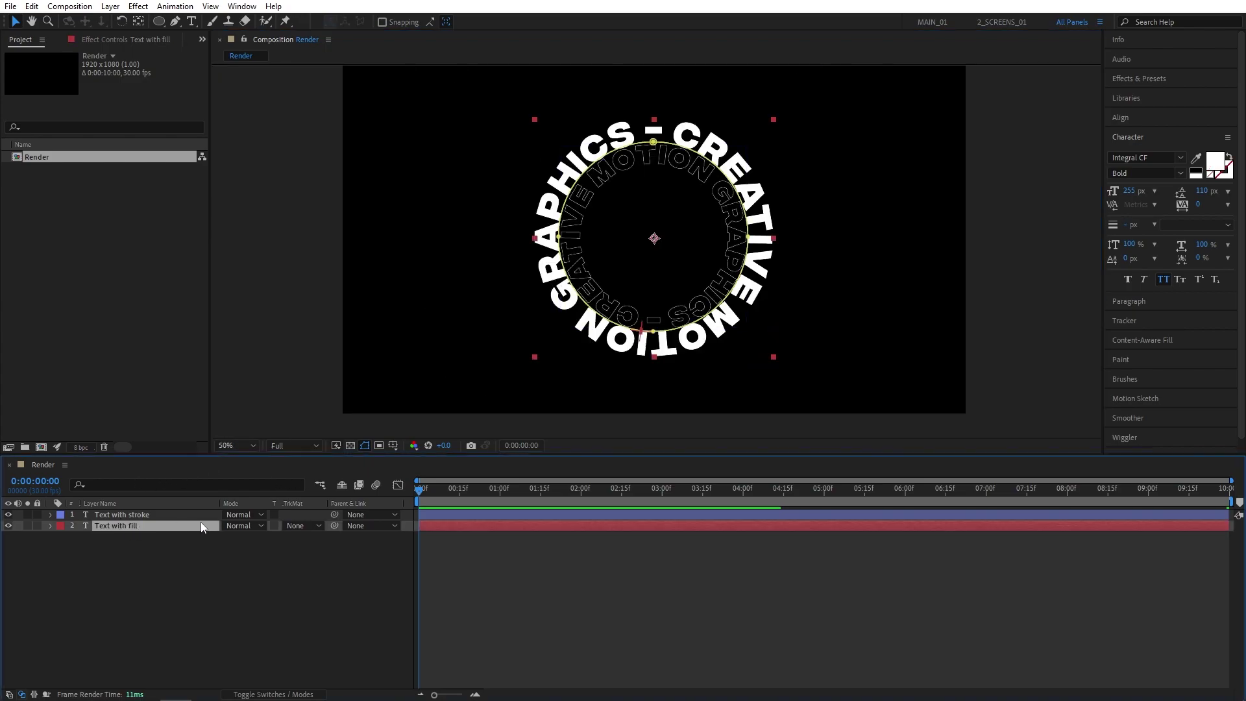
pyautogui.hotkey('ctrl', 'd')
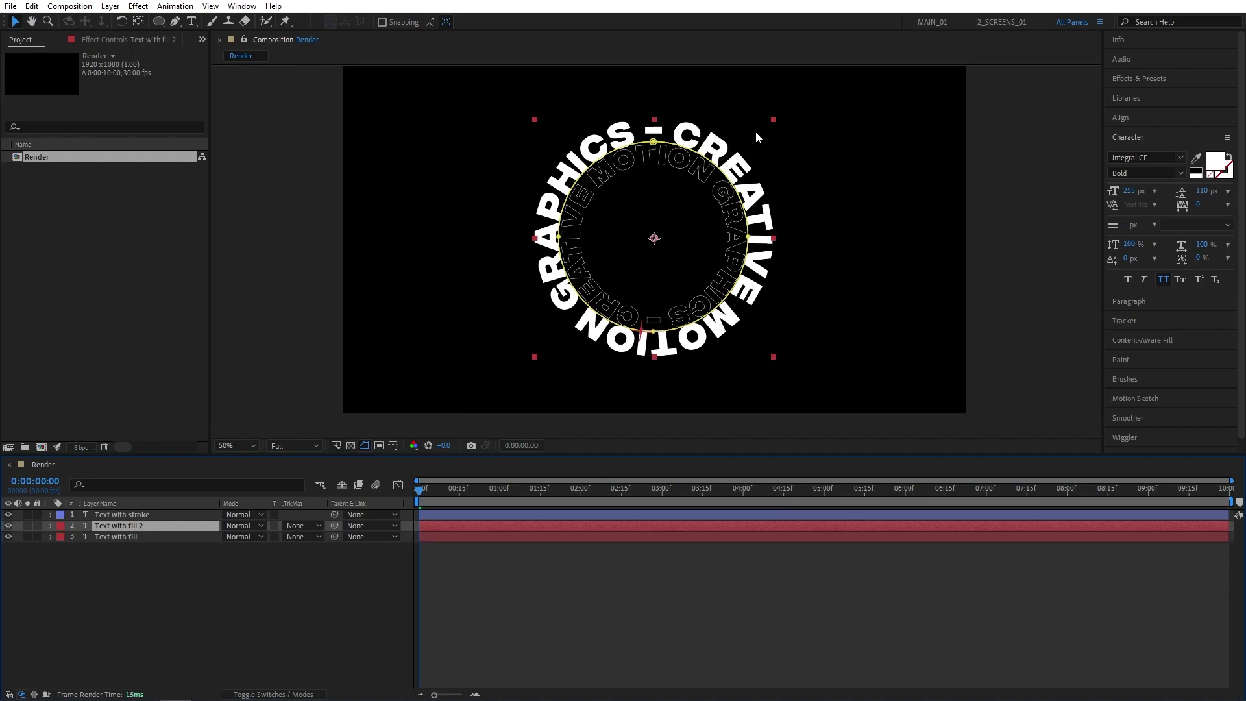
pyautogui.moveTo(774, 119); pyautogui.dragTo(724, 169)
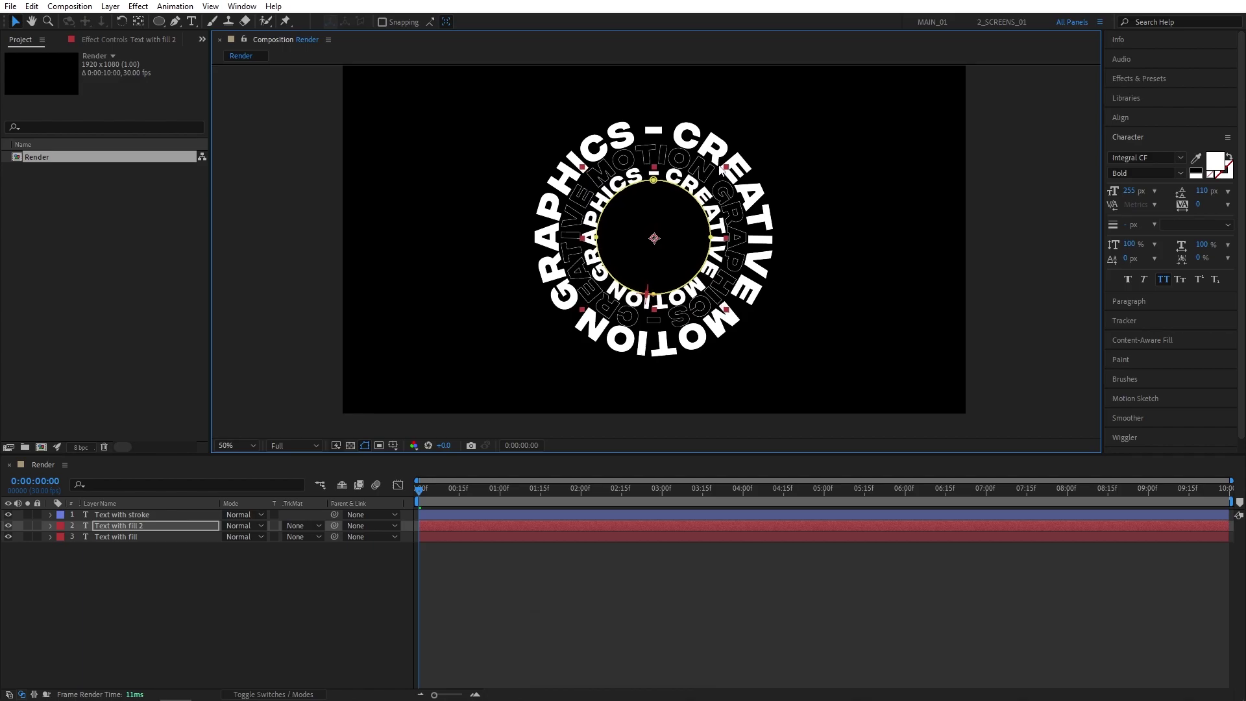
pyautogui.scroll(1, 709, 236)
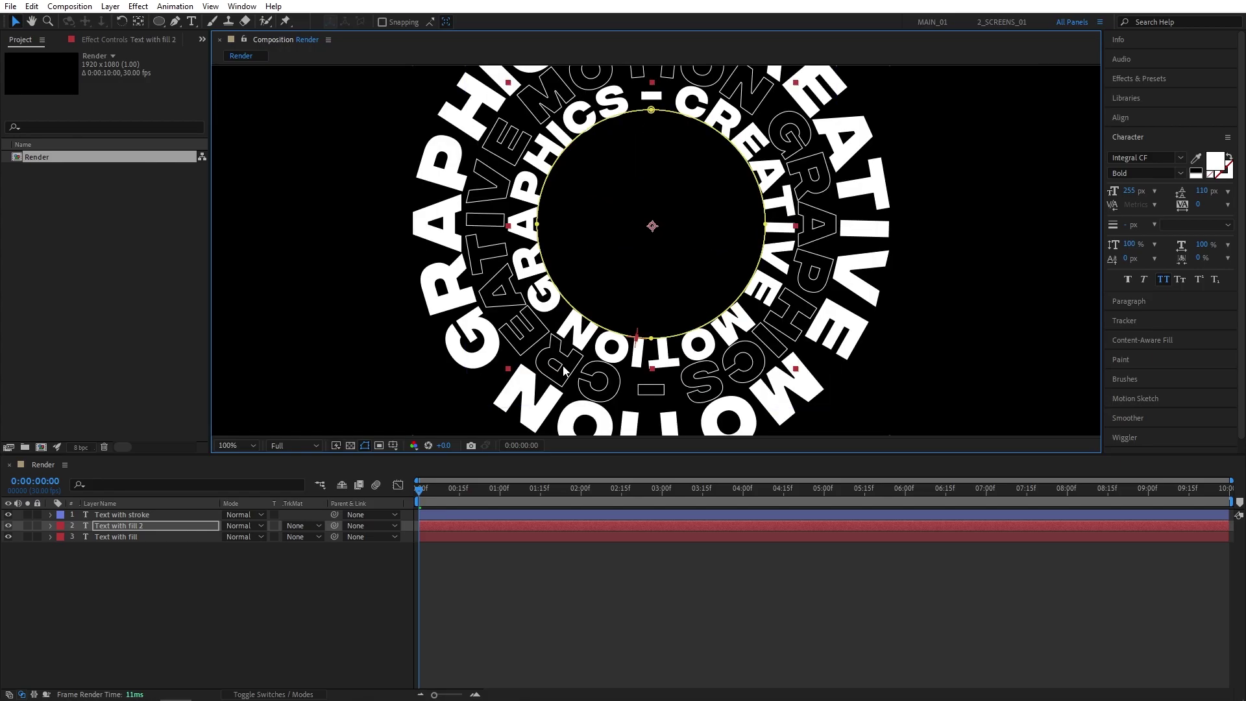
# Duplicate the Text with stroke ring and shrink the outlined copy inside the filled ring.
pyautogui.click(124, 514)
pyautogui.hotkey('ctrl', 'd')
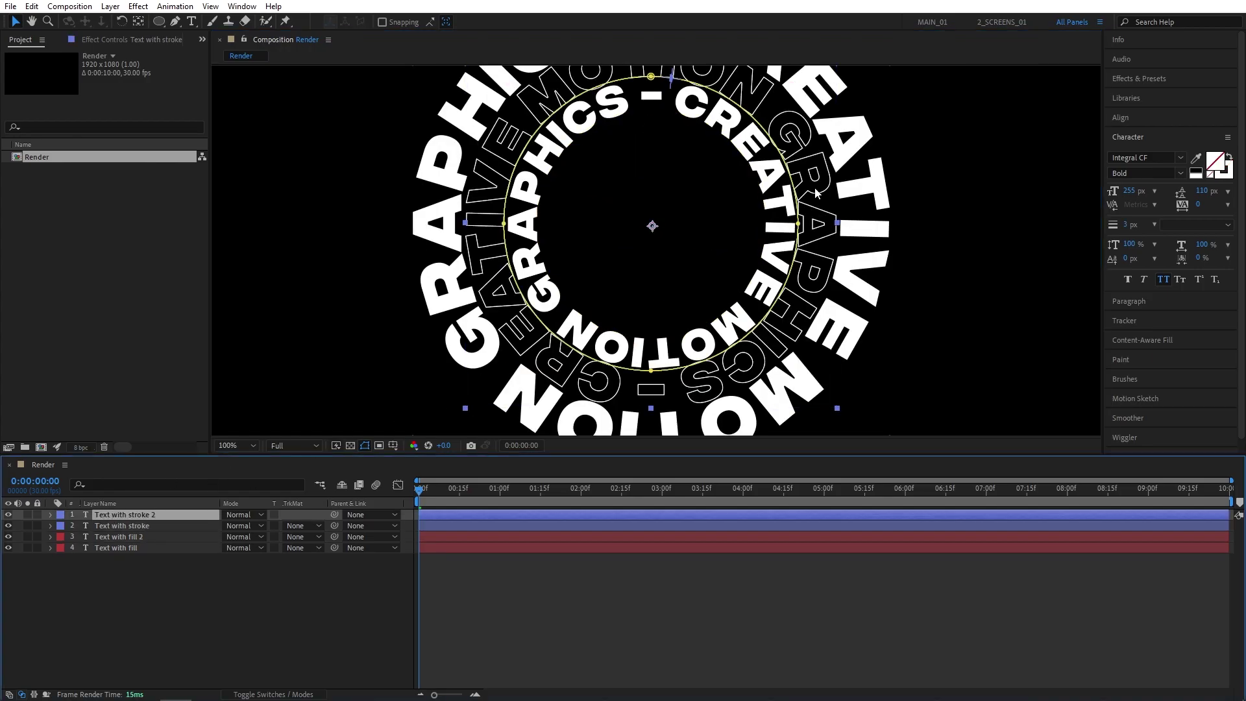
pyautogui.press(',')
pyautogui.press(',')
pyautogui.scroll(1, 763, 189)
pyautogui.moveTo(748, 142)
pyautogui.mouseDown()
pyautogui.moveTo(696, 194)
pyautogui.moveTo(719, 187)
pyautogui.moveTo(707, 202)
pyautogui.mouseUp()
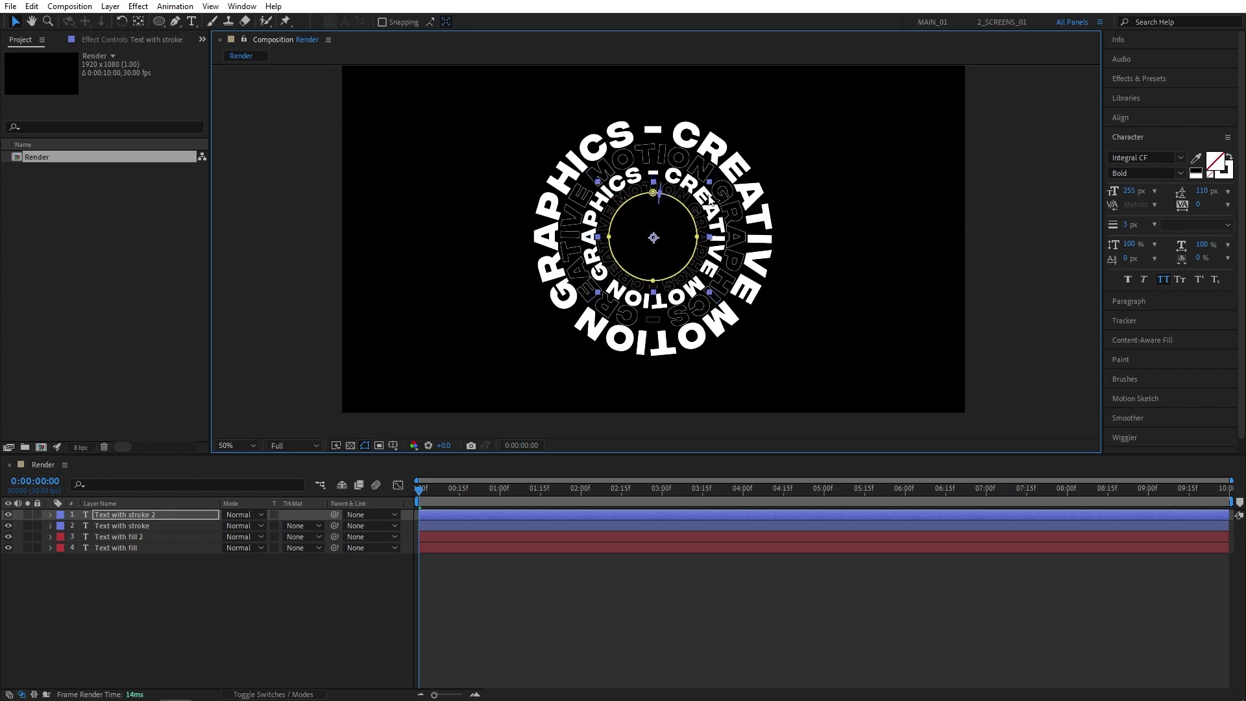
pyautogui.press('.')
# Duplicate several more ring layers and scale a new copy into a larger outer ring.
pyautogui.click(132, 537)
pyautogui.hotkey('ctrl', 'd')
pyautogui.click(123, 548)
pyautogui.hotkey('ctrl', 'd')
pyautogui.click(124, 559)
pyautogui.hotkey('ctrl', 'd')
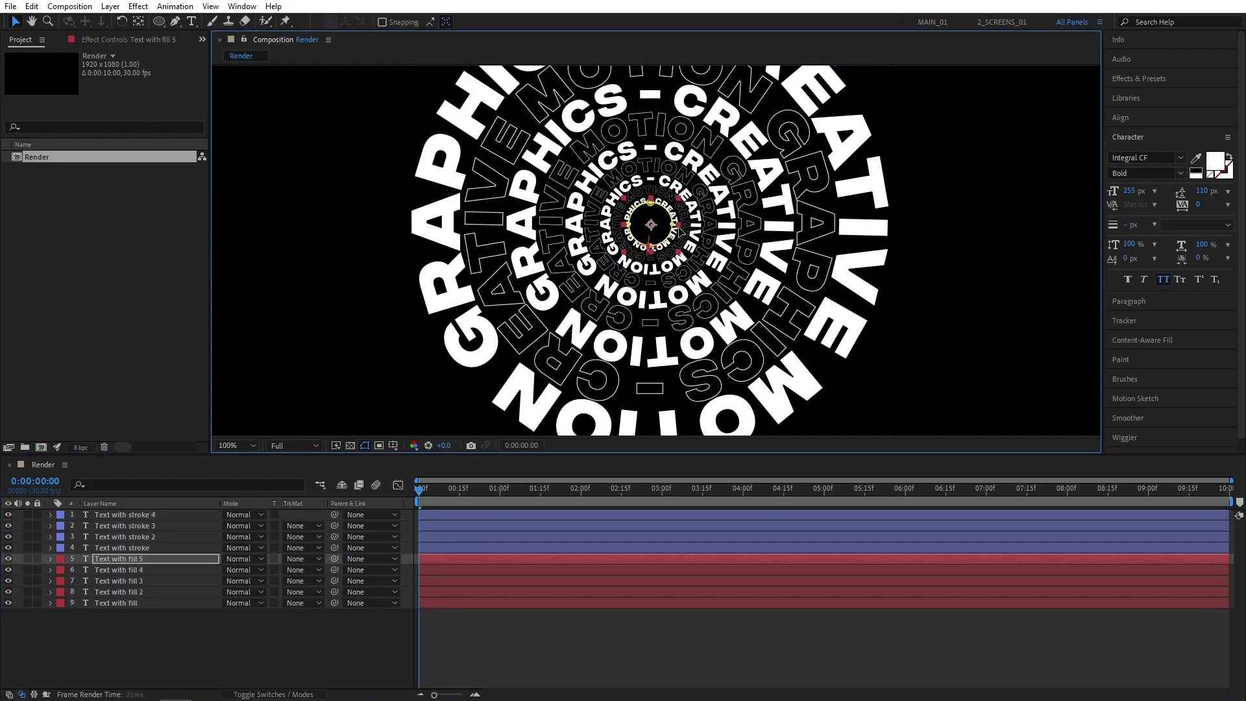
pyautogui.press(',')
pyautogui.click(141, 547)
pyautogui.hotkey('ctrl', 'd')
pyautogui.moveTo(746, 236); pyautogui.dragTo(850, 236)
# Duplicate further fill and stroke rings until there are seven of each.
pyautogui.click(124, 614)
pyautogui.hotkey('ctrl', 'd')
pyautogui.click(123, 559)
pyautogui.hotkey('ctrl', 'd')
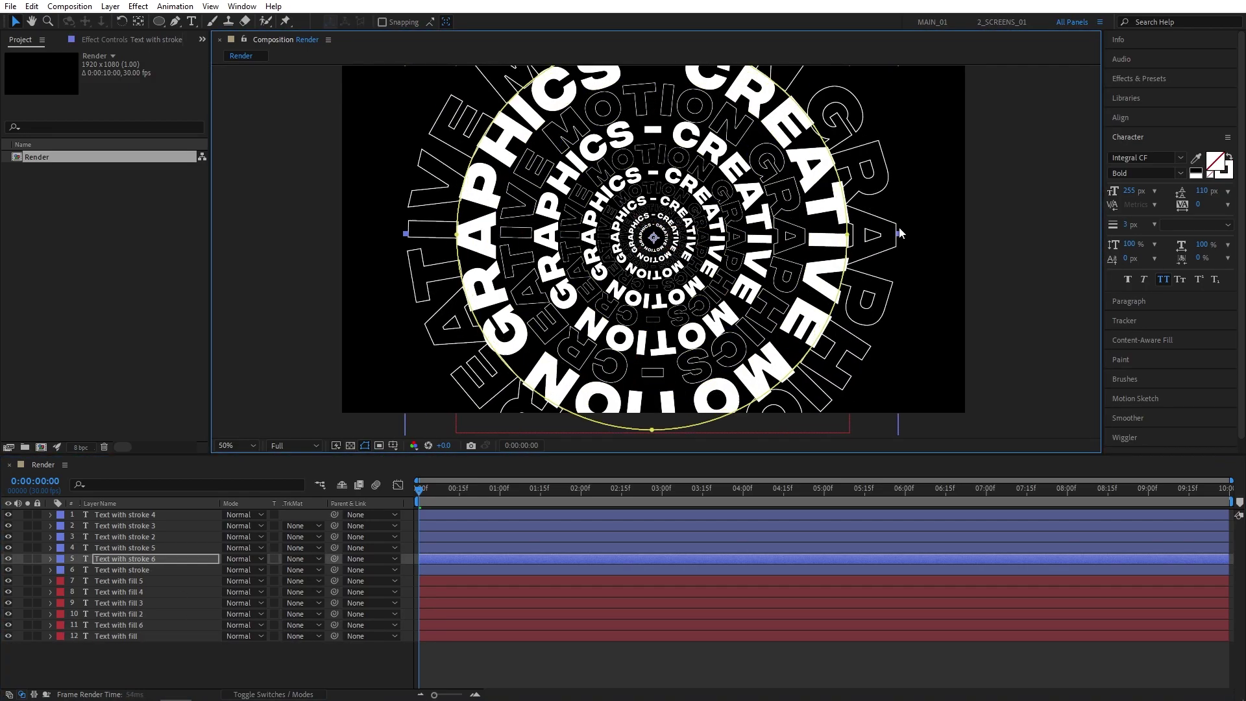
pyautogui.click(124, 570)
pyautogui.hotkey('ctrl', 'd')
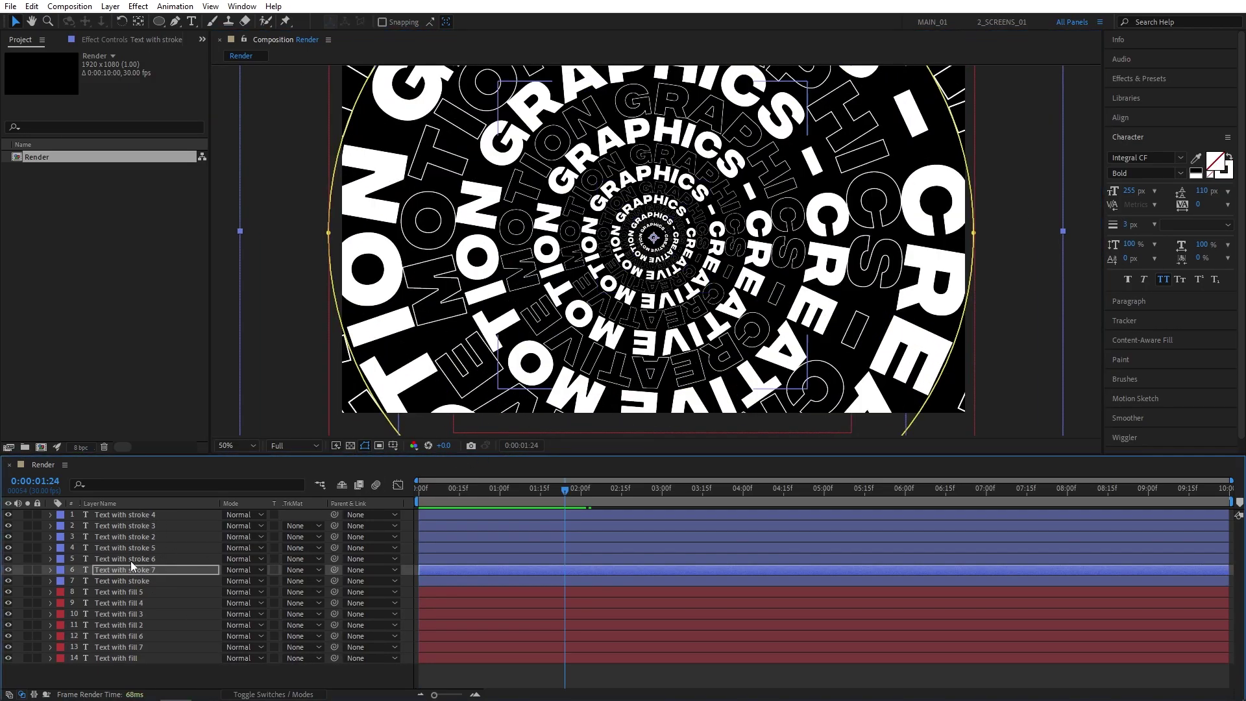
# Pre-compose all fourteen ring layers into one composition named Text.
pyautogui.moveTo(178, 675); pyautogui.dragTo(138, 516)
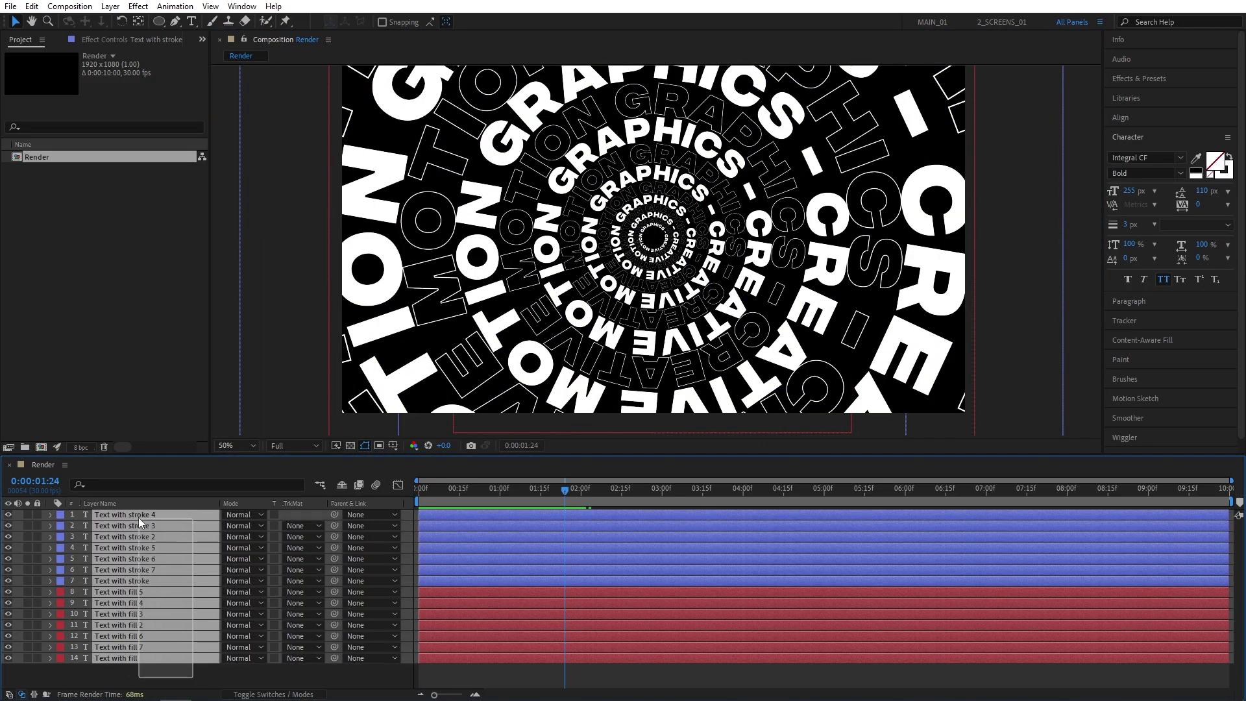
pyautogui.rightClick(128, 555)
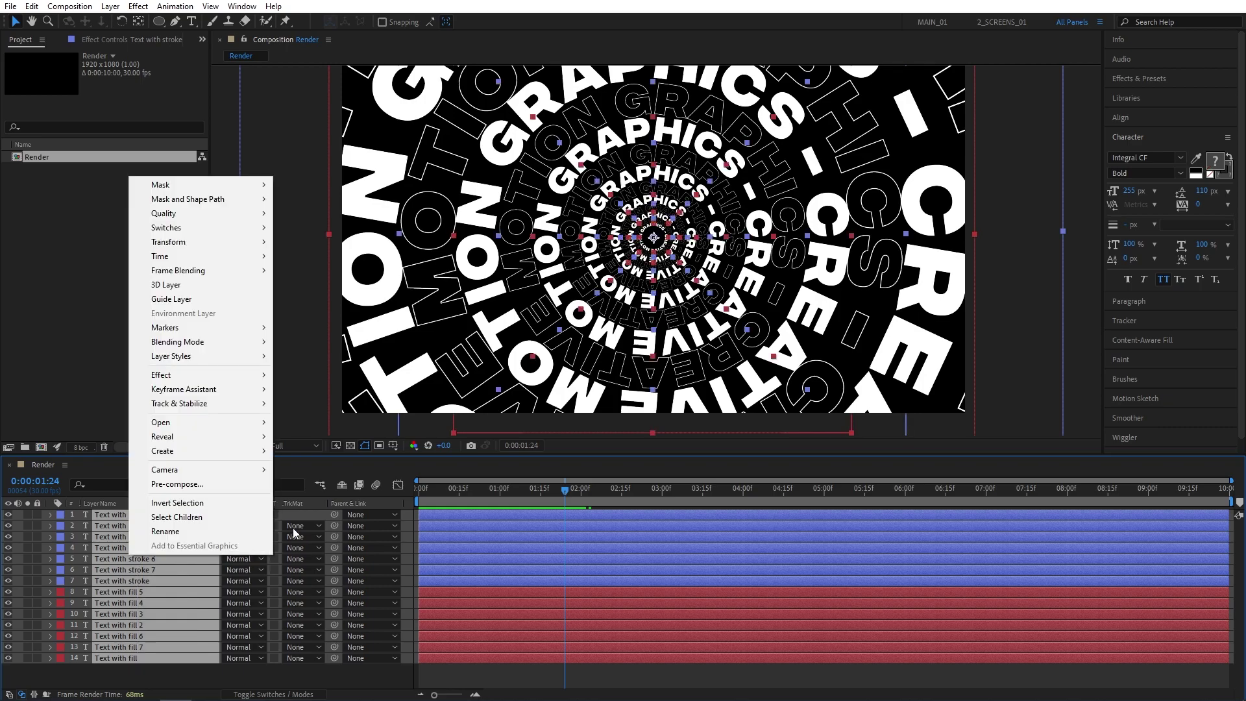
pyautogui.click(200, 484)
pyautogui.write('Text')
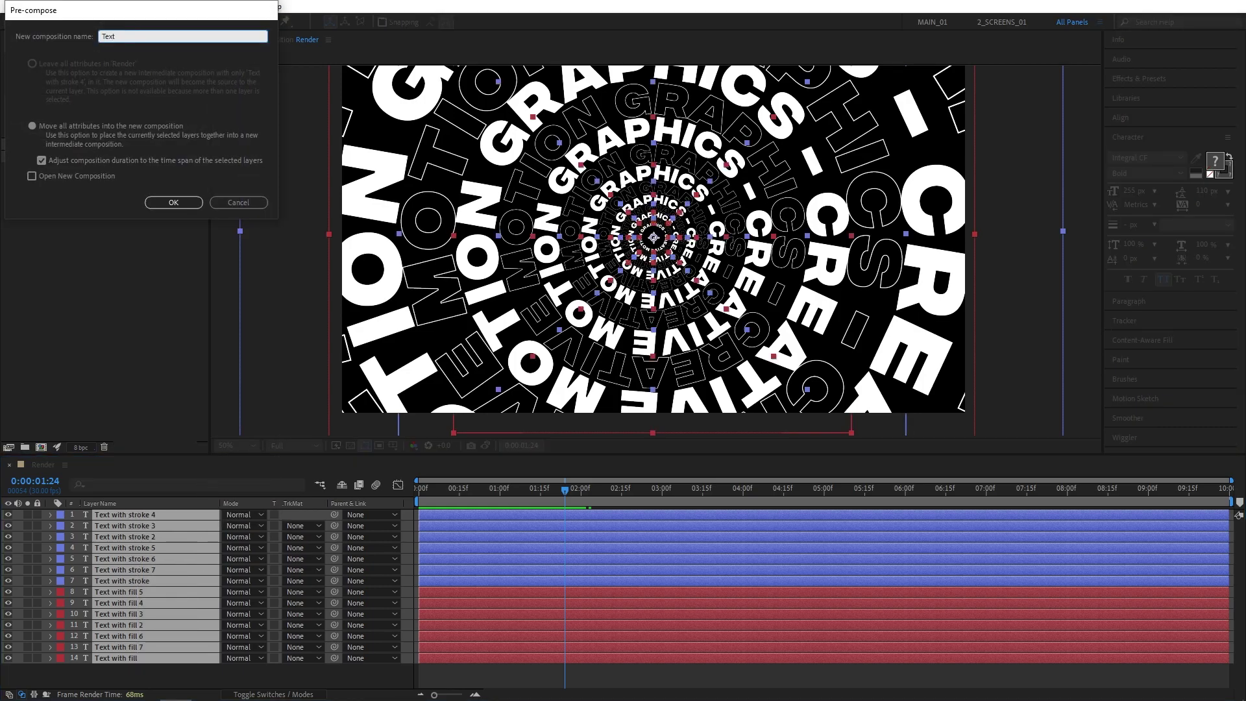
pyautogui.press('Return')
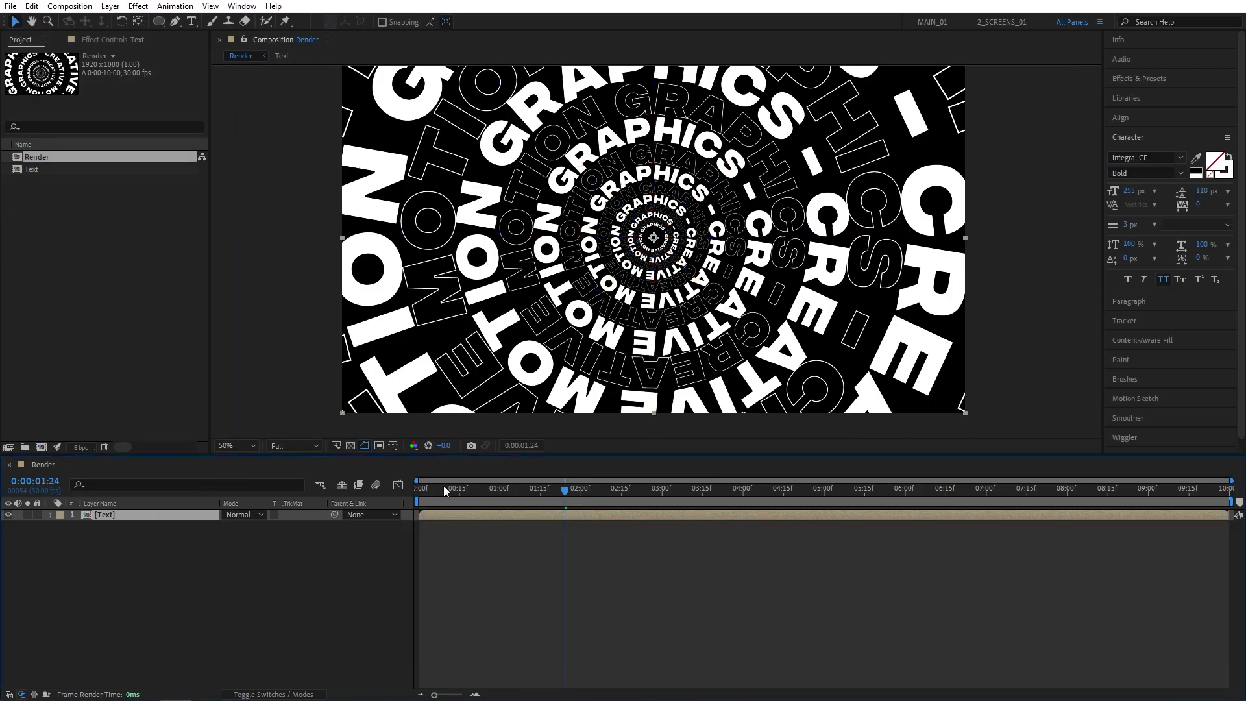
pyautogui.moveTo(443, 488); pyautogui.dragTo(383, 498)
pyautogui.click(329, 568)
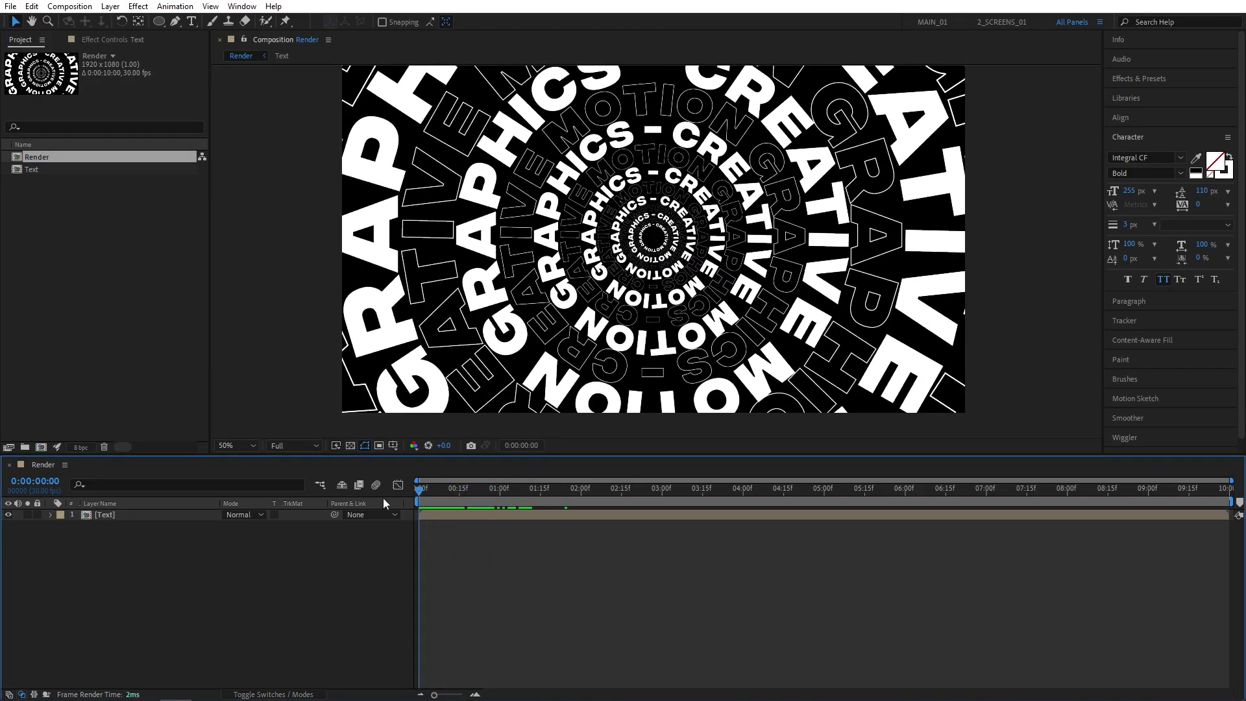
# Create a black solid named BG and move it below the Text layer.
pyautogui.click(110, 5)
pyautogui.moveTo(143, 22)
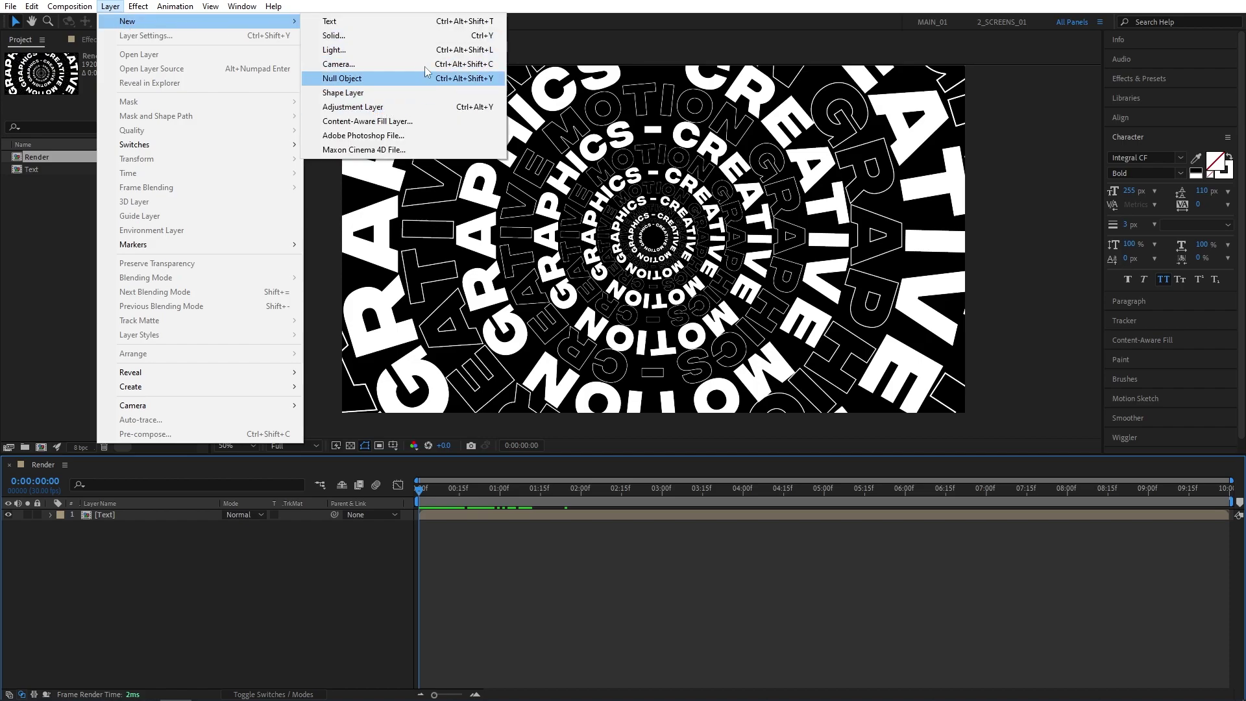
pyautogui.click(363, 36)
pyautogui.write('BG')
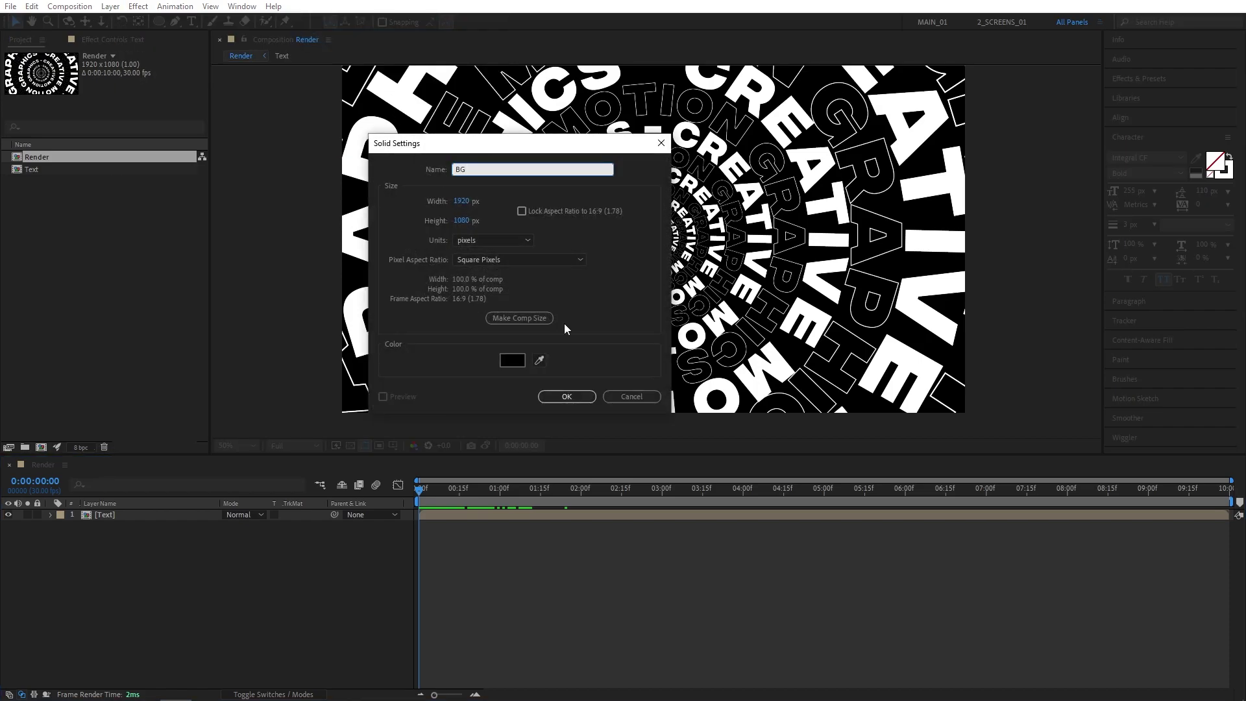
pyautogui.click(511, 361)
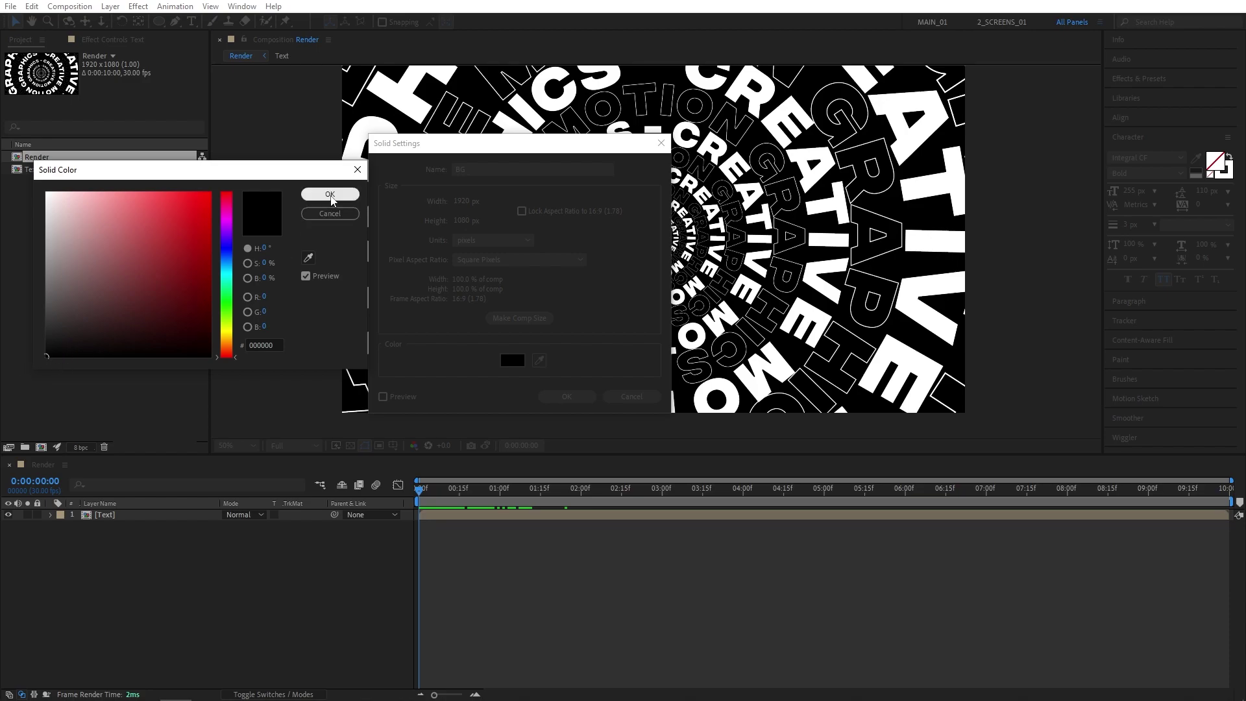
pyautogui.click(330, 194)
pyautogui.click(566, 397)
pyautogui.moveTo(101, 513)
pyautogui.mouseDown()
pyautogui.moveTo(115, 546)
pyautogui.moveTo(105, 525)
pyautogui.mouseUp()
pyautogui.click(144, 558)
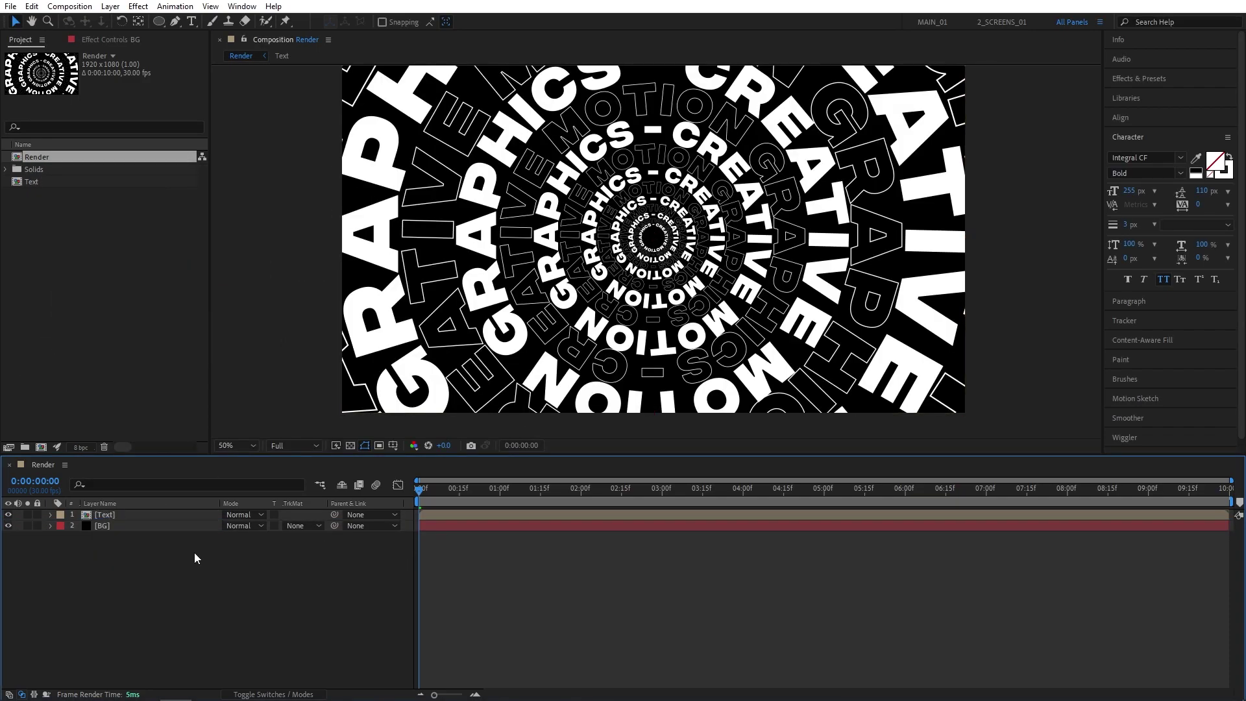
# Add a new adjustment layer on top of the Render comp.
pyautogui.click(110, 6)
pyautogui.moveTo(130, 21)
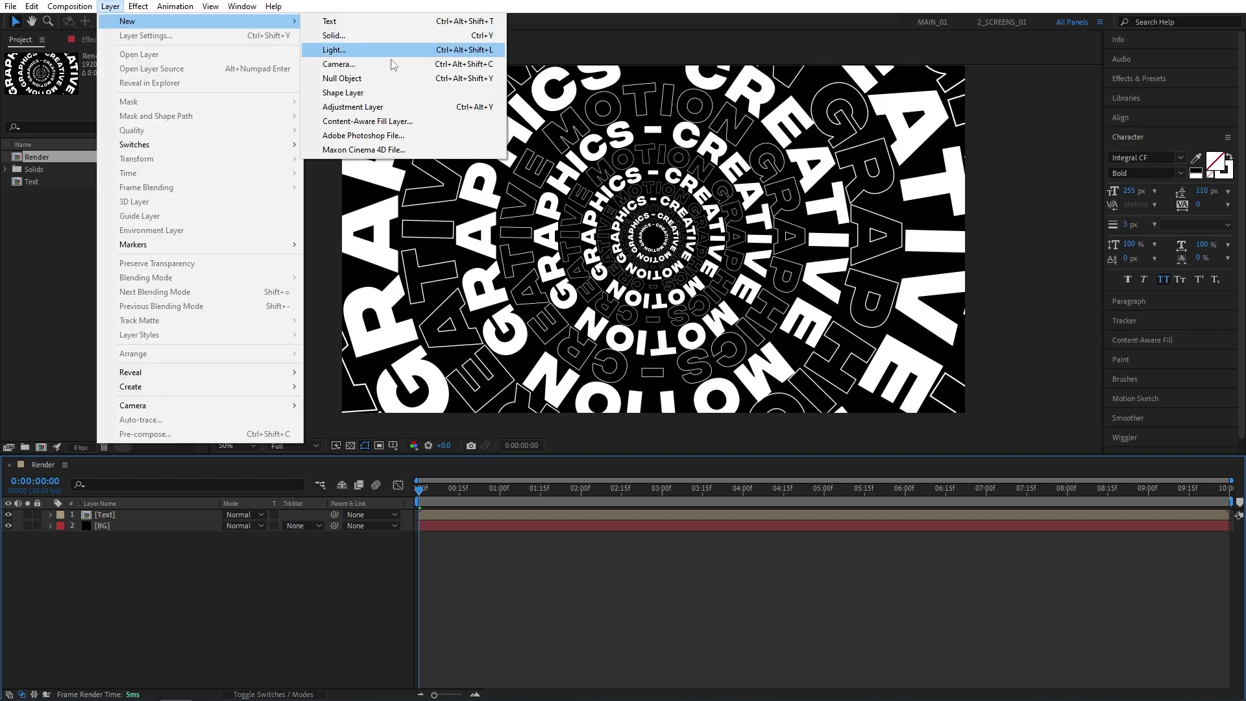
pyautogui.click(351, 107)
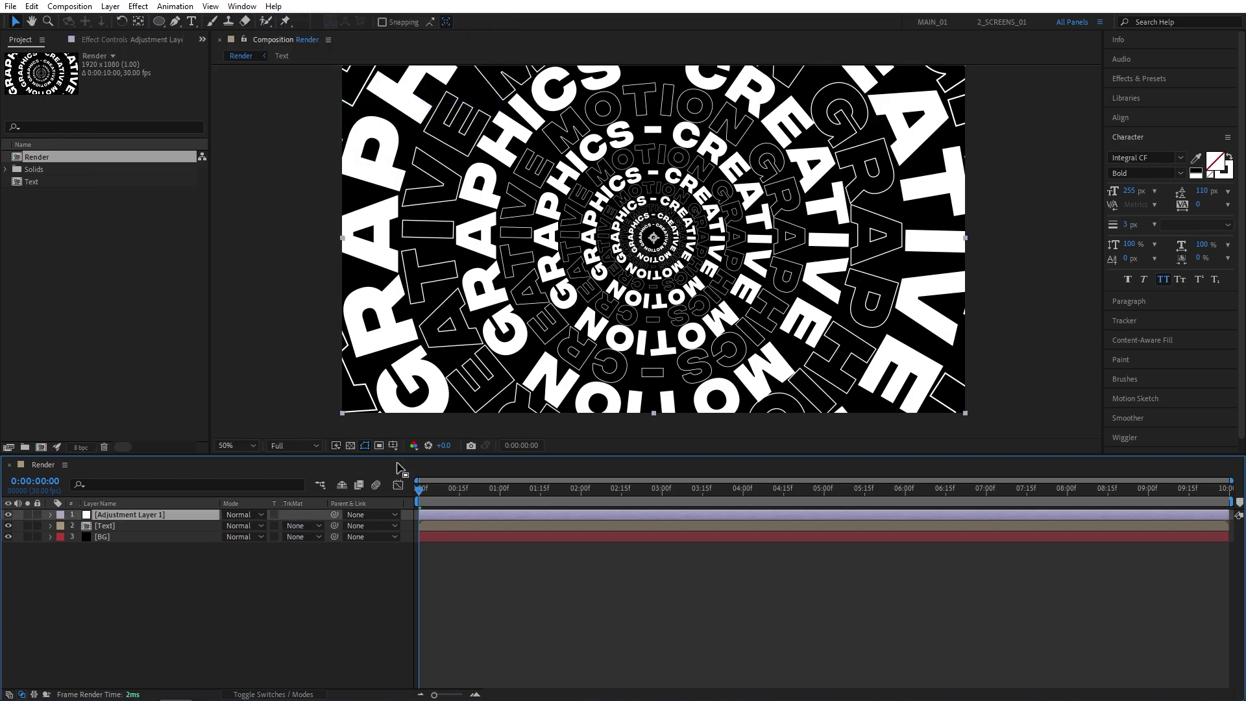
# Apply Tint to the adjustment layer and map white to cyan 00FFFC.
pyautogui.click(1127, 79)
pyautogui.click(1149, 95)
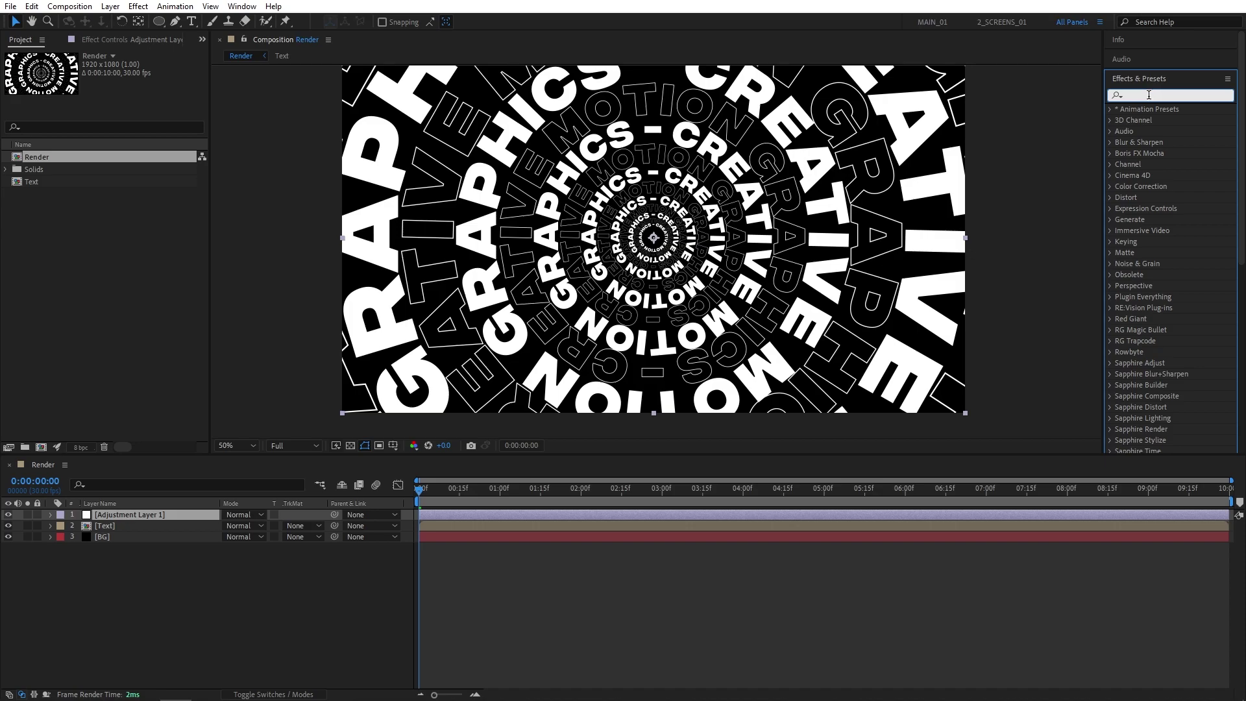
pyautogui.write('tint')
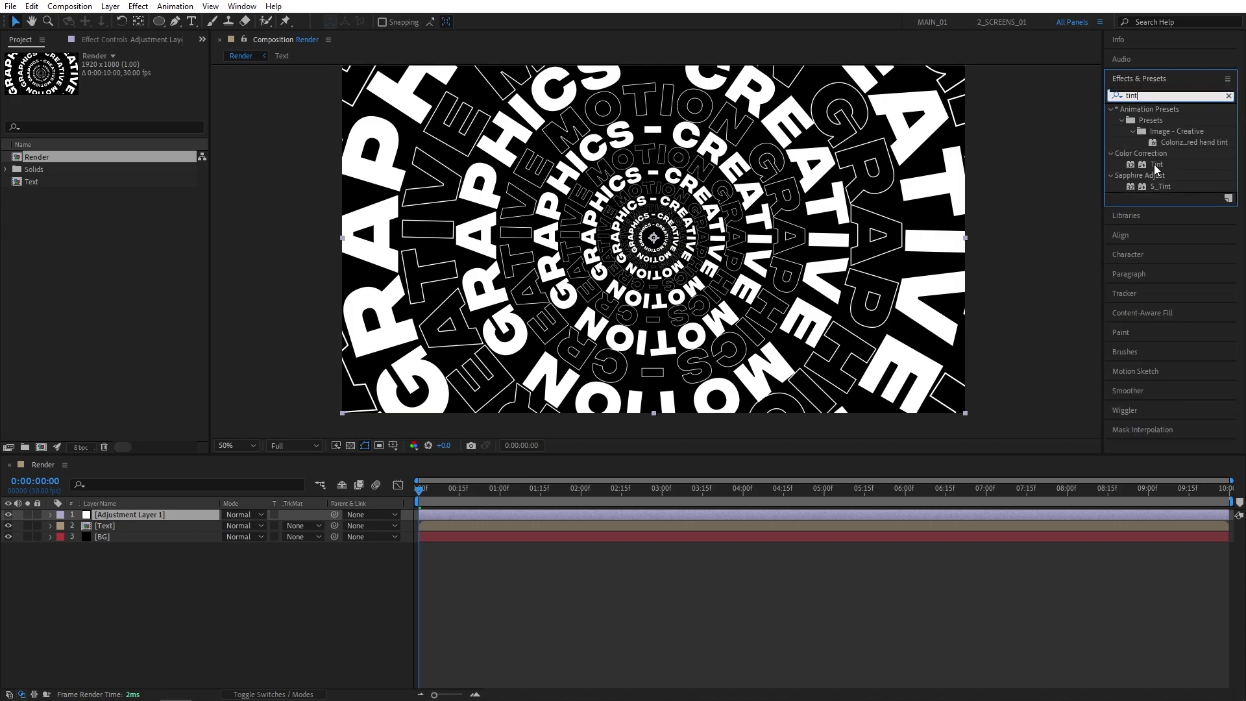
pyautogui.moveTo(1155, 165); pyautogui.dragTo(170, 516)
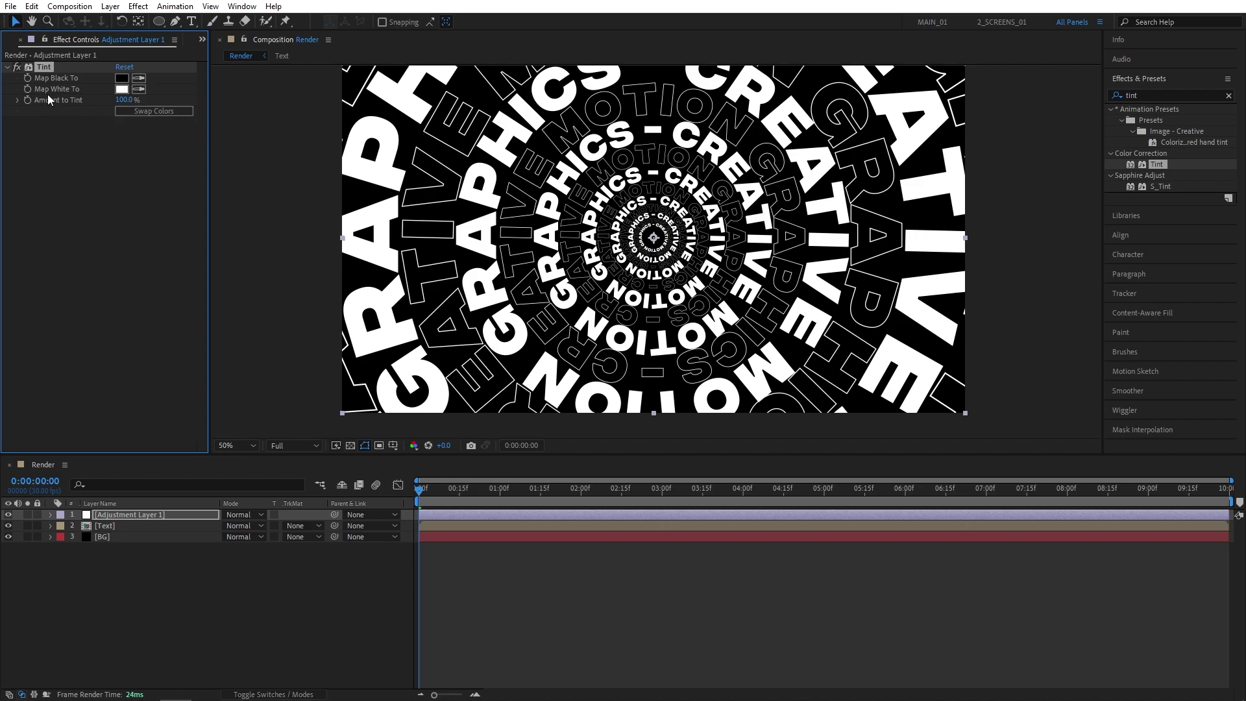
pyautogui.click(122, 89)
pyautogui.moveTo(189, 220); pyautogui.dragTo(222, 191)
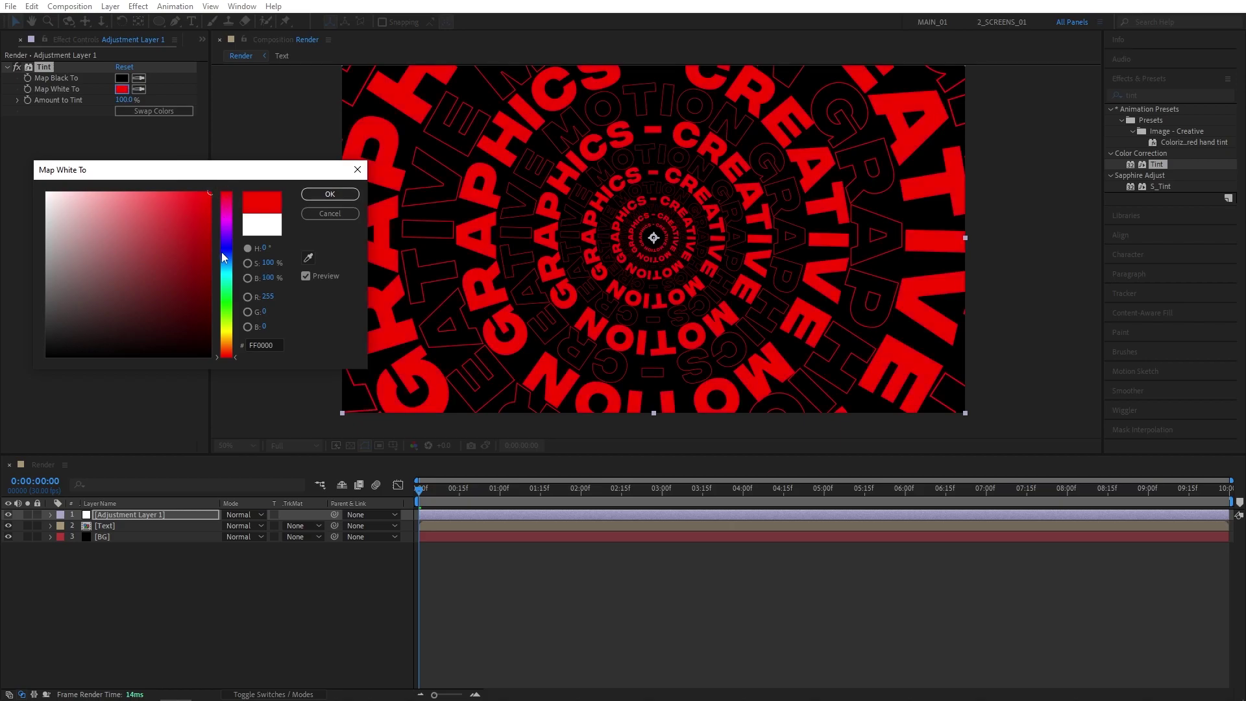
pyautogui.moveTo(222, 253); pyautogui.dragTo(231, 275)
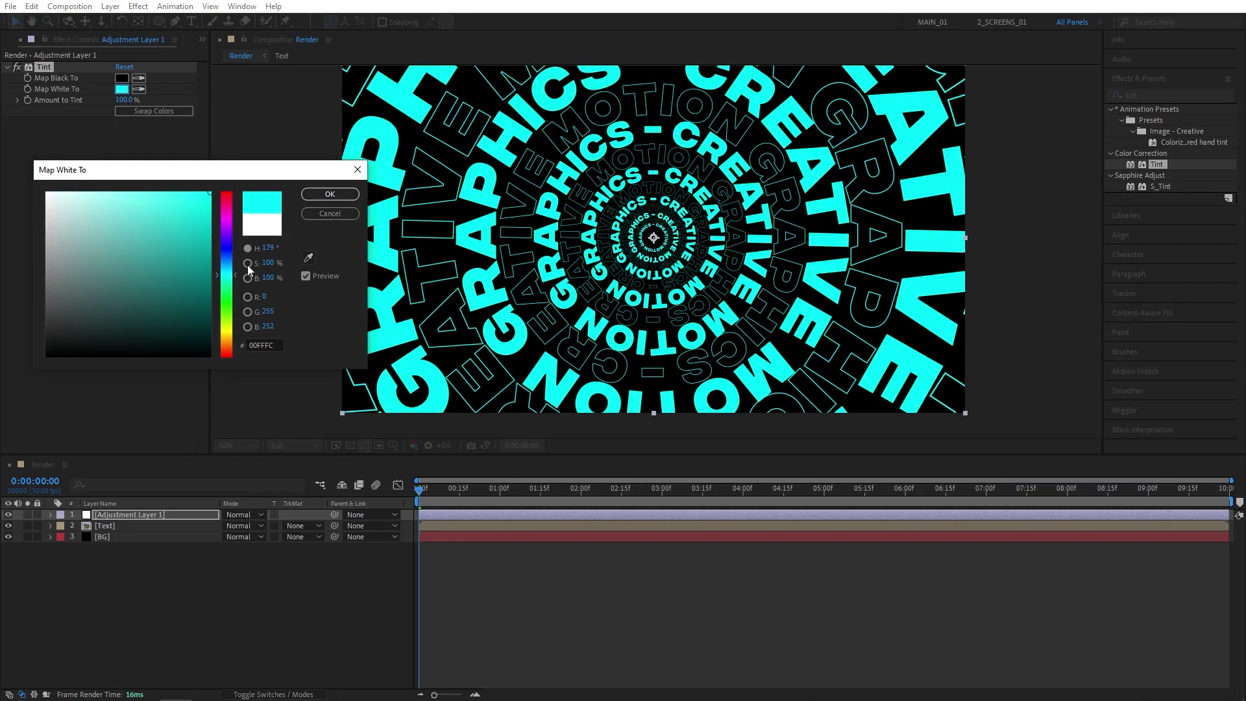
pyautogui.click(329, 195)
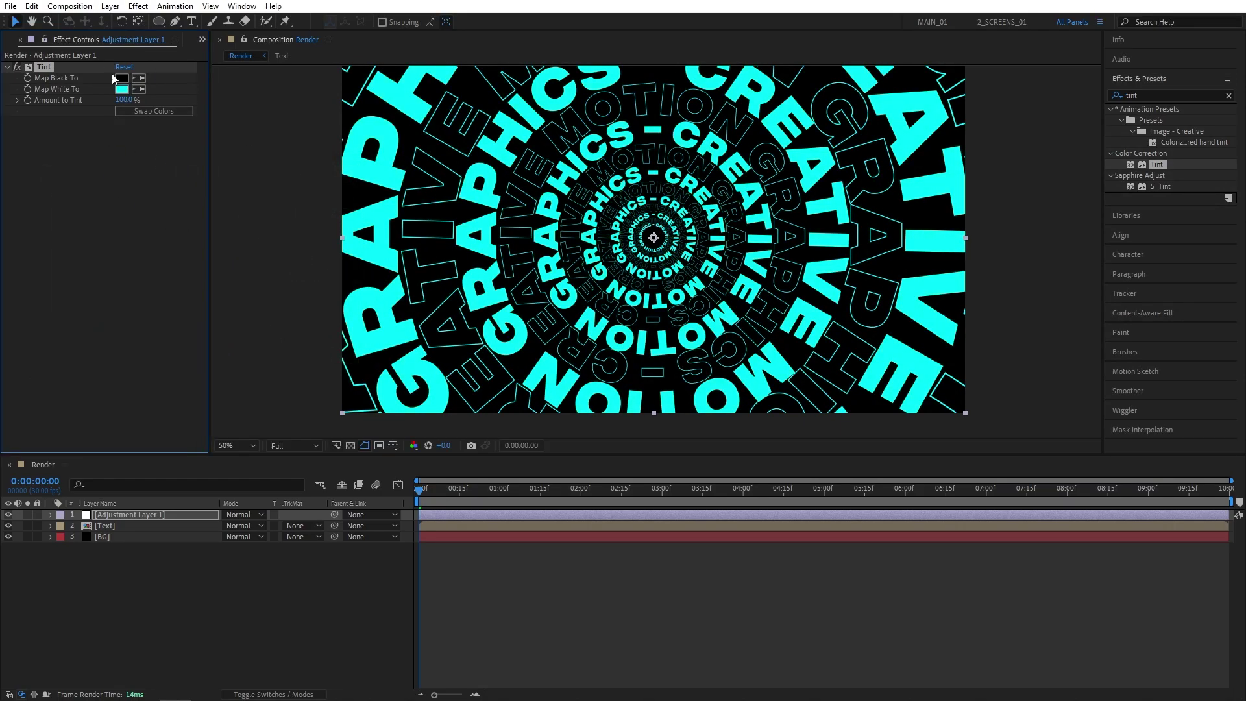
# Set the Tint's Map Black To colour to dark gray 131313.
pyautogui.click(122, 78)
pyautogui.click(172, 205)
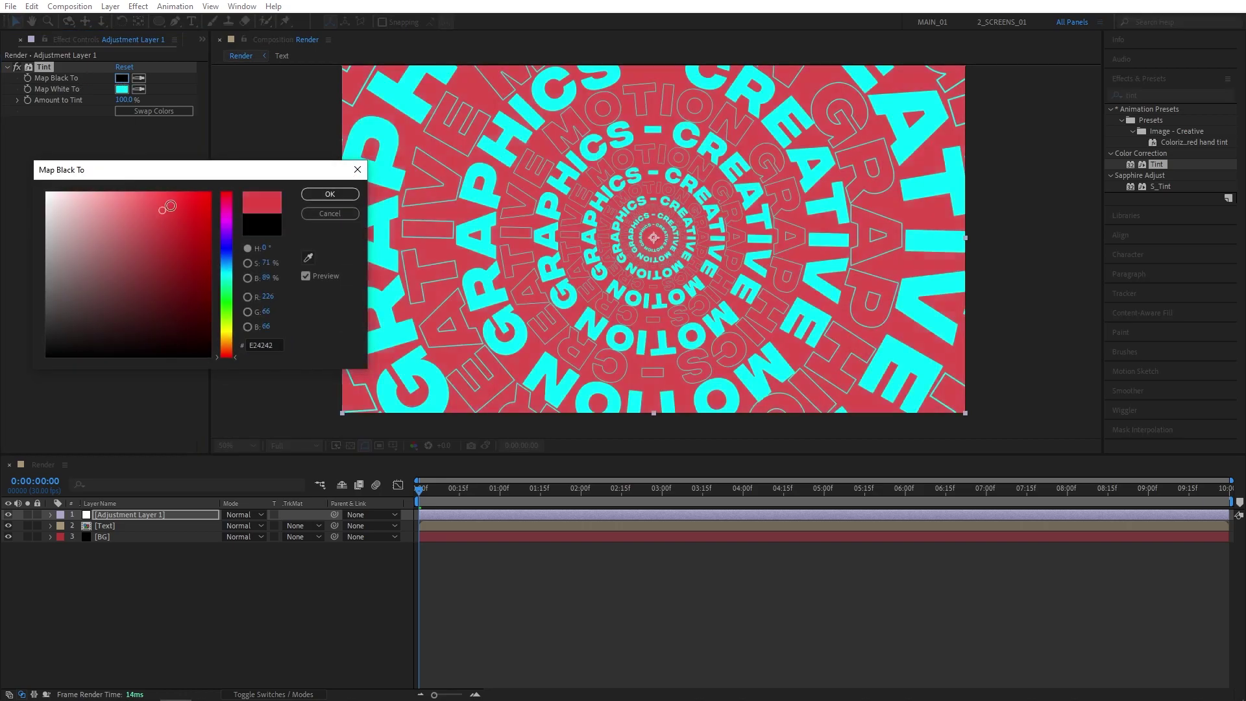
pyautogui.moveTo(229, 240); pyautogui.dragTo(234, 275)
pyautogui.moveTo(170, 215)
pyautogui.mouseDown()
pyautogui.moveTo(206, 336)
pyautogui.moveTo(40, 344)
pyautogui.mouseUp()
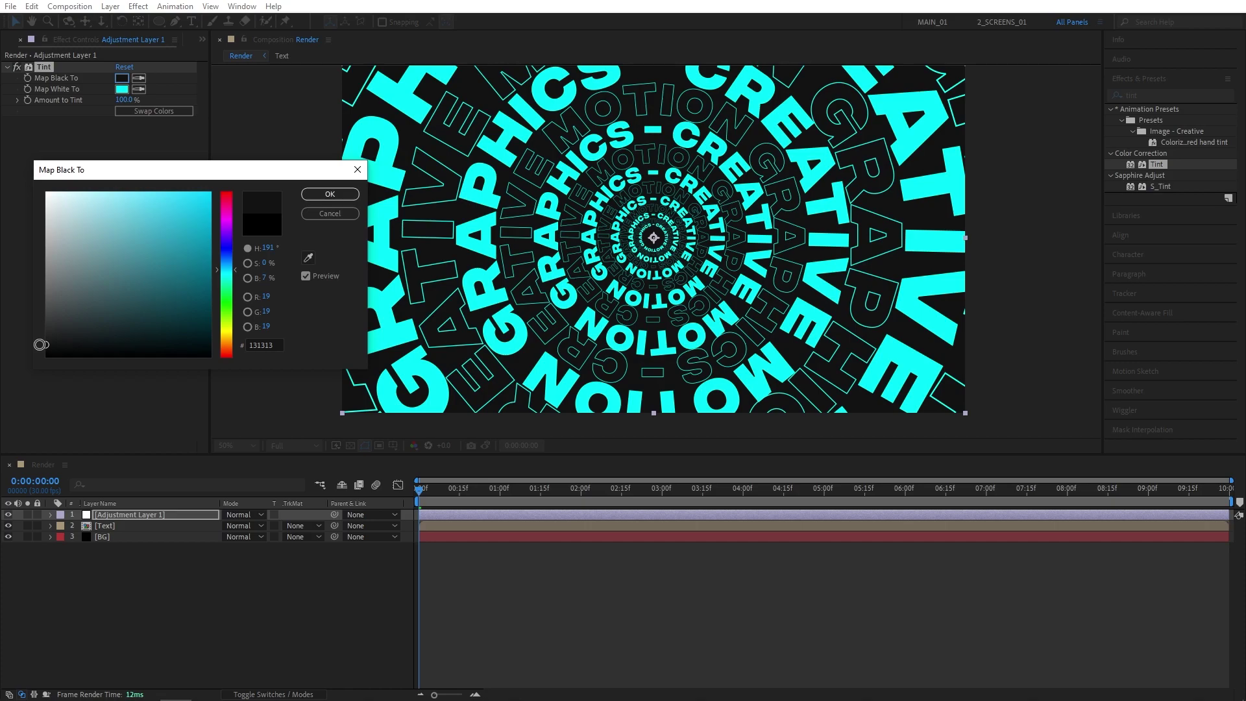
pyautogui.click(330, 194)
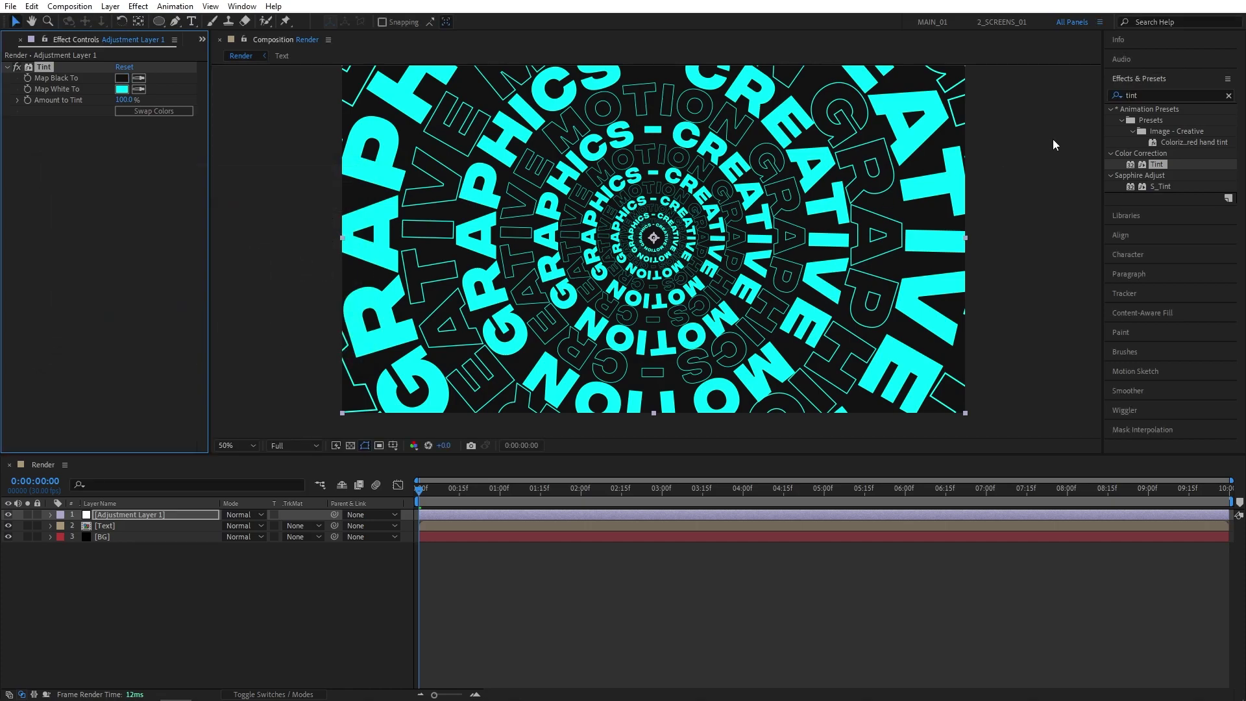
# Add Glow to Adjustment Layer 1 with a Glow Radius of 20.
pyautogui.click(1116, 96)
pyautogui.write('glow')
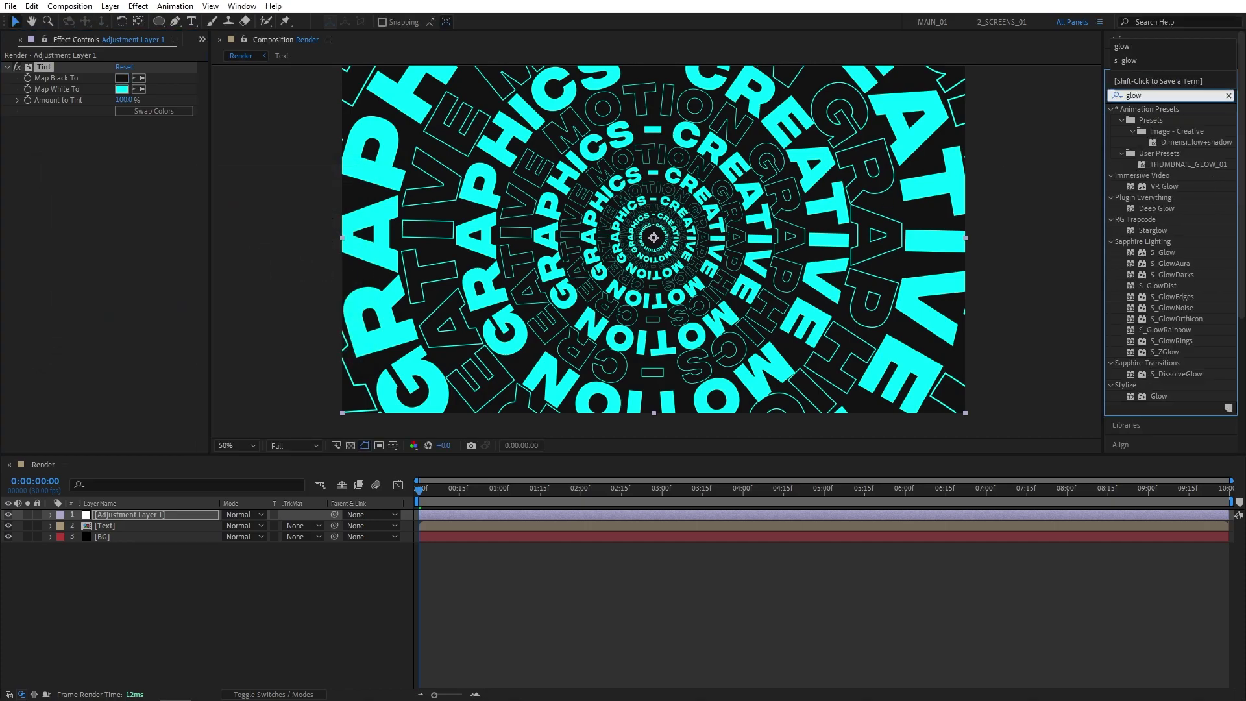
pyautogui.moveTo(1152, 398); pyautogui.dragTo(141, 513)
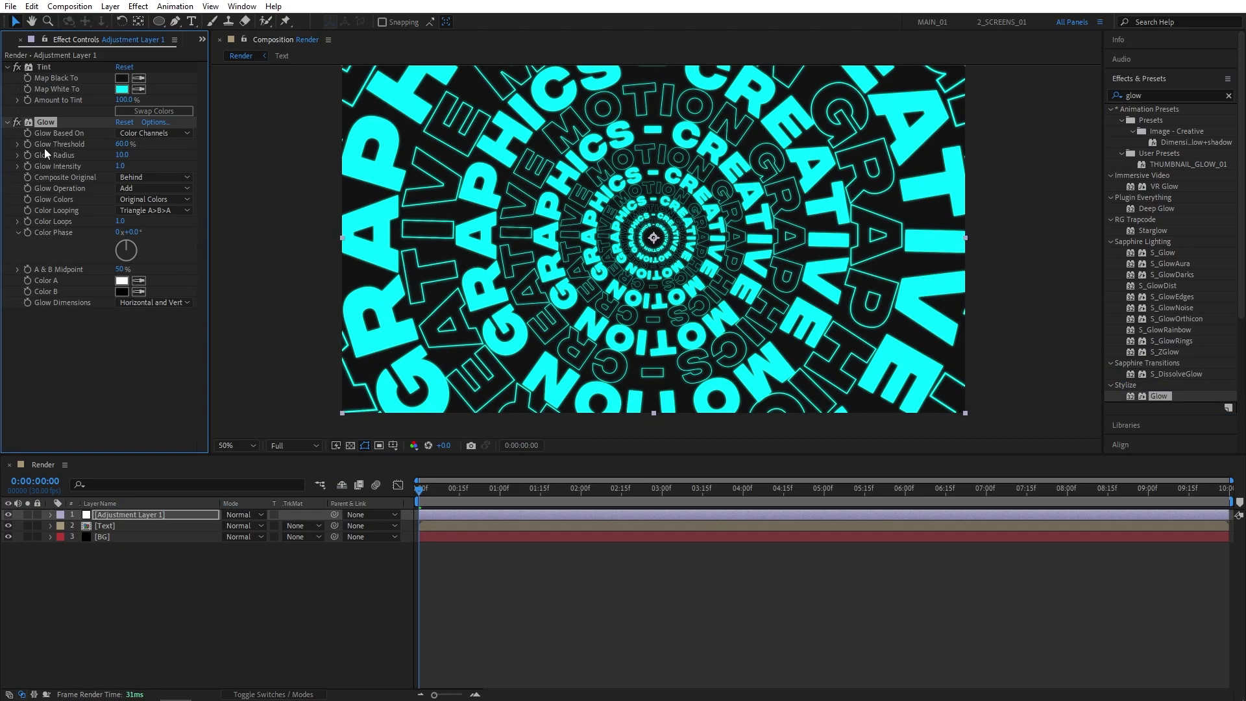
pyautogui.click(123, 156)
pyautogui.write('20')
pyautogui.press('Return')
# Add Noise at Amount 10% with Use Color Noise turned off.
pyautogui.click(1166, 93)
pyautogui.write('noise')
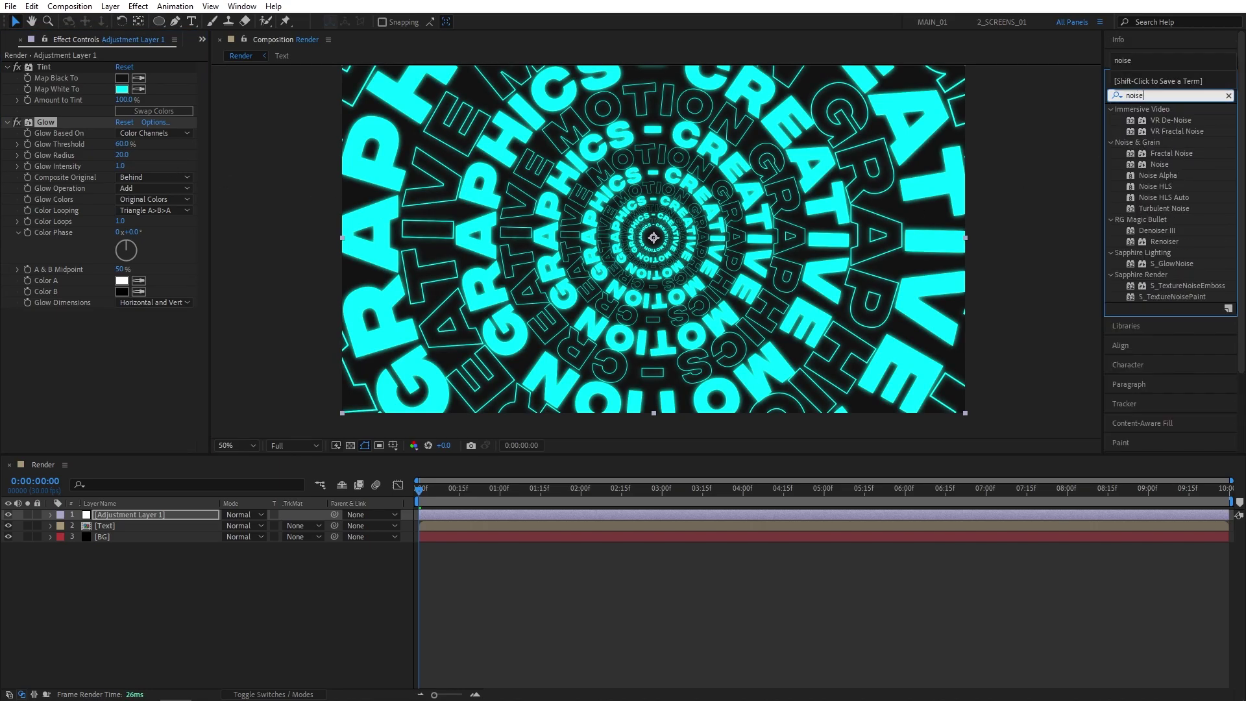
pyautogui.moveTo(1159, 164); pyautogui.dragTo(119, 357)
pyautogui.click(117, 325)
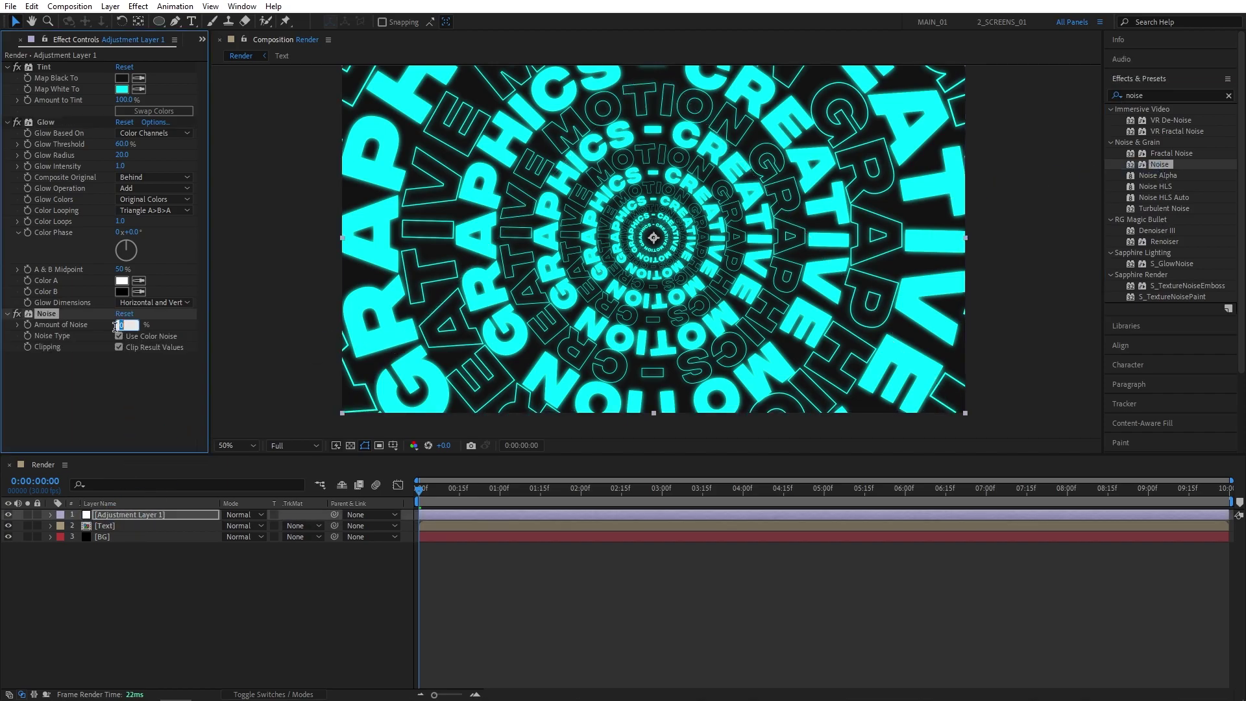
pyautogui.write('10')
pyautogui.press('Return')
pyautogui.click(111, 396)
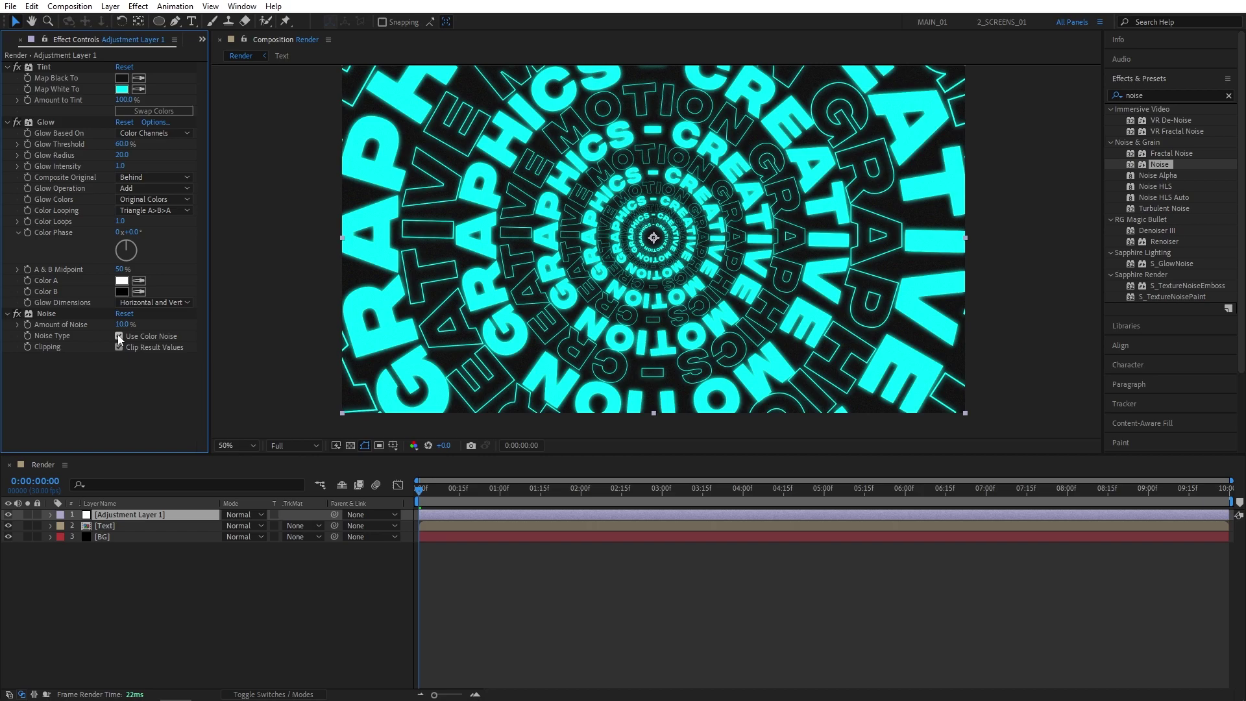
pyautogui.click(118, 336)
pyautogui.click(136, 387)
pyautogui.moveTo(437, 490); pyautogui.dragTo(401, 500)
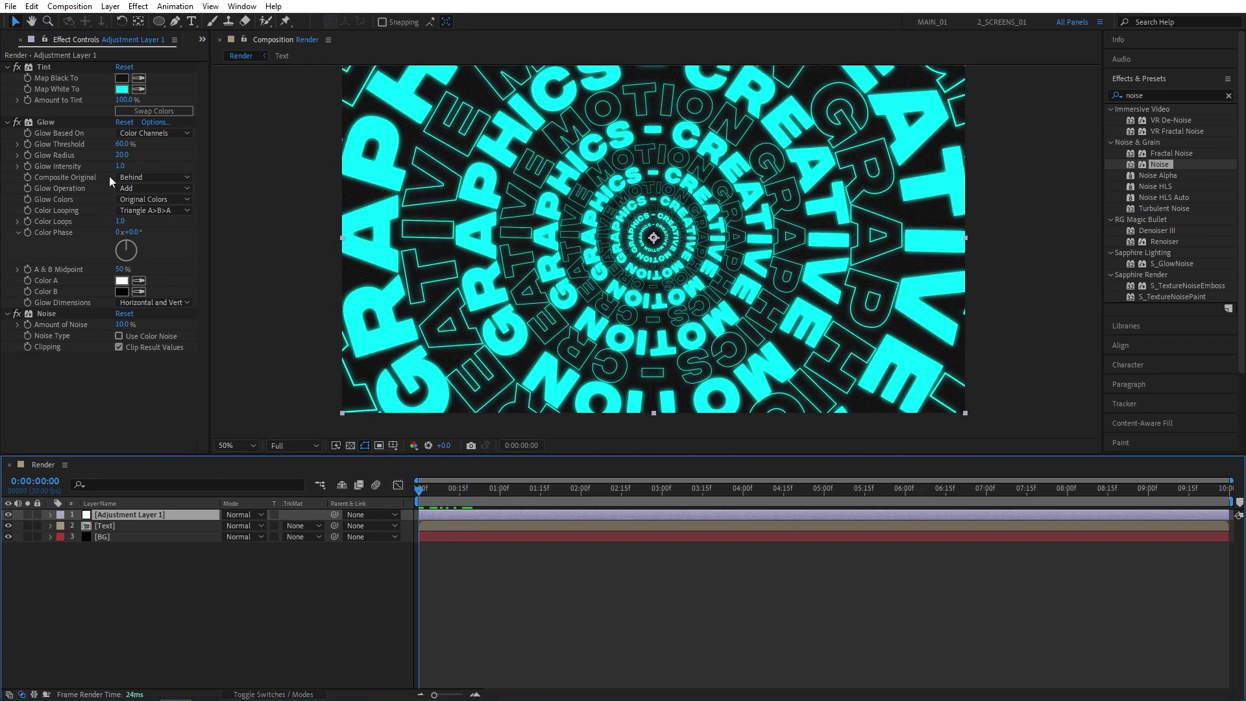
# Create Adjustment Layer 2 and apply CC Vignette with Amount 50.
pyautogui.click(110, 6)
pyautogui.moveTo(143, 22)
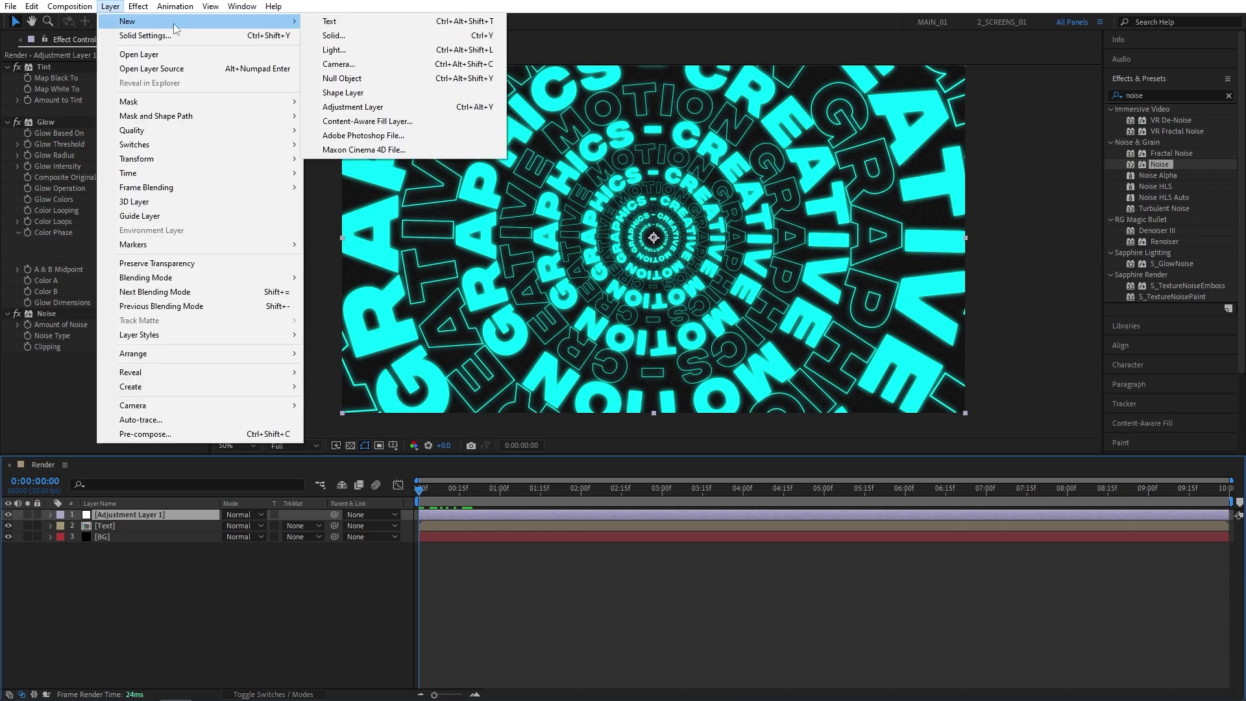
pyautogui.click(351, 107)
pyautogui.click(1156, 96)
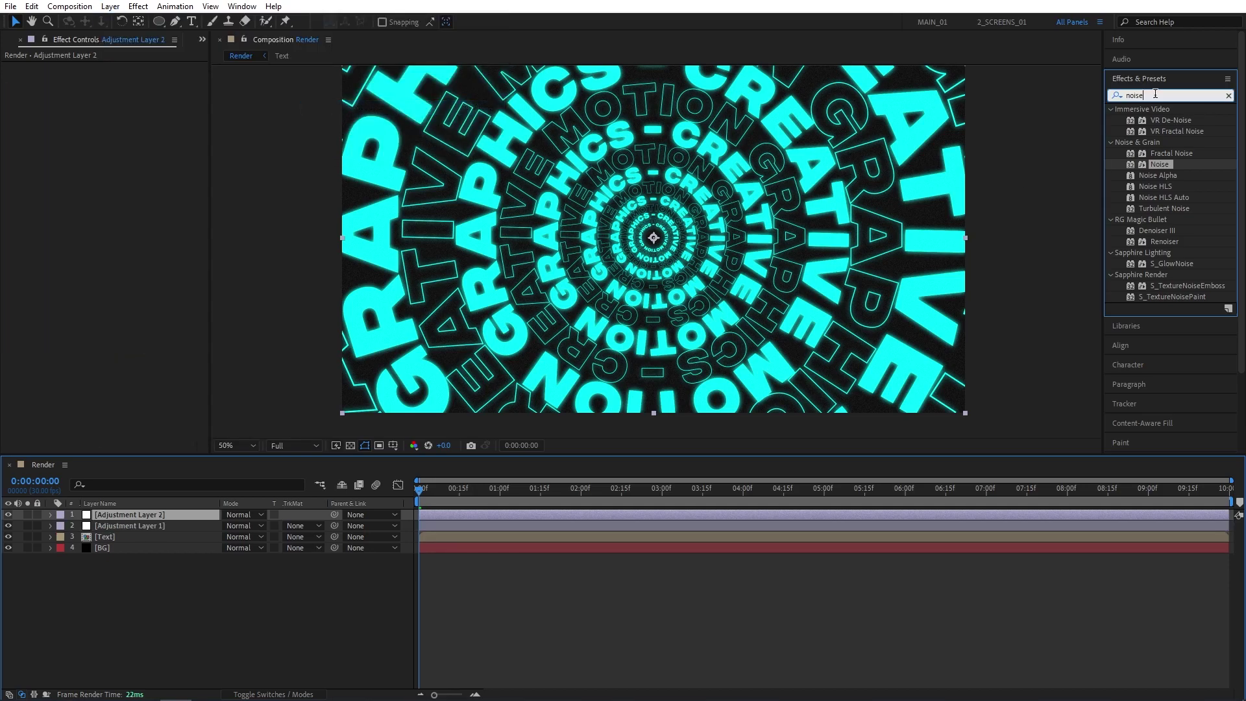
pyautogui.write('vigne')
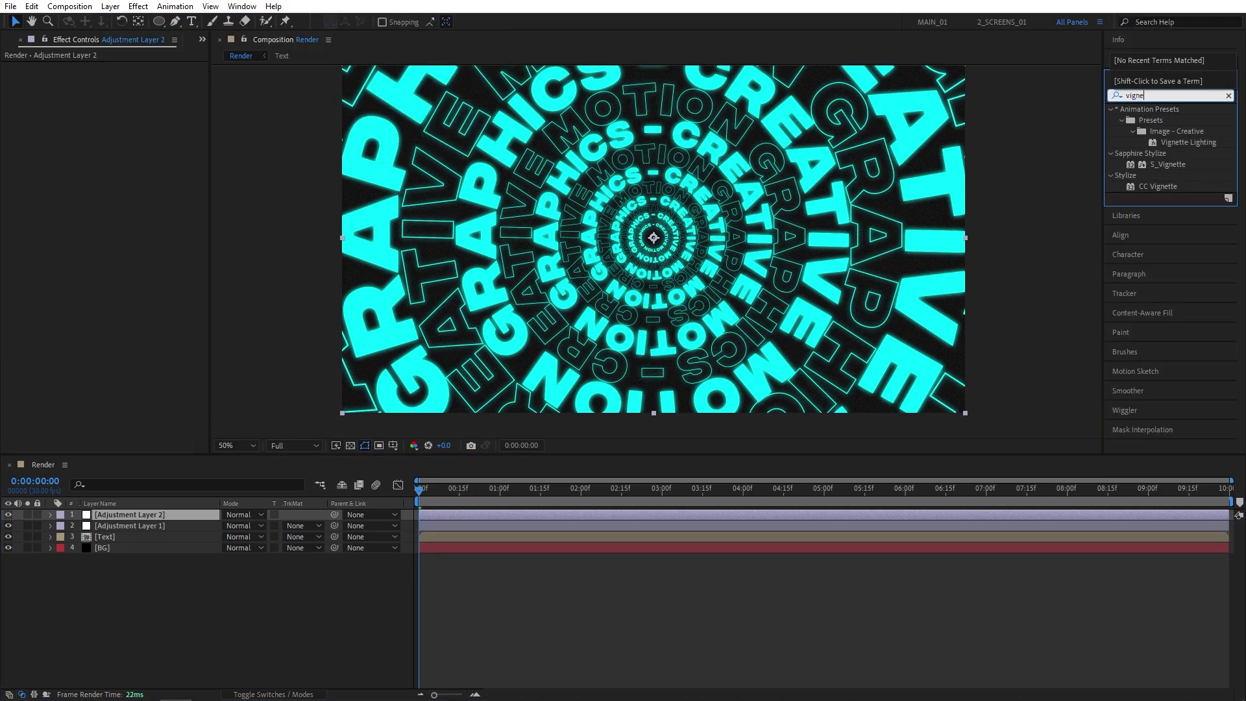
pyautogui.moveTo(1159, 186); pyautogui.dragTo(153, 515)
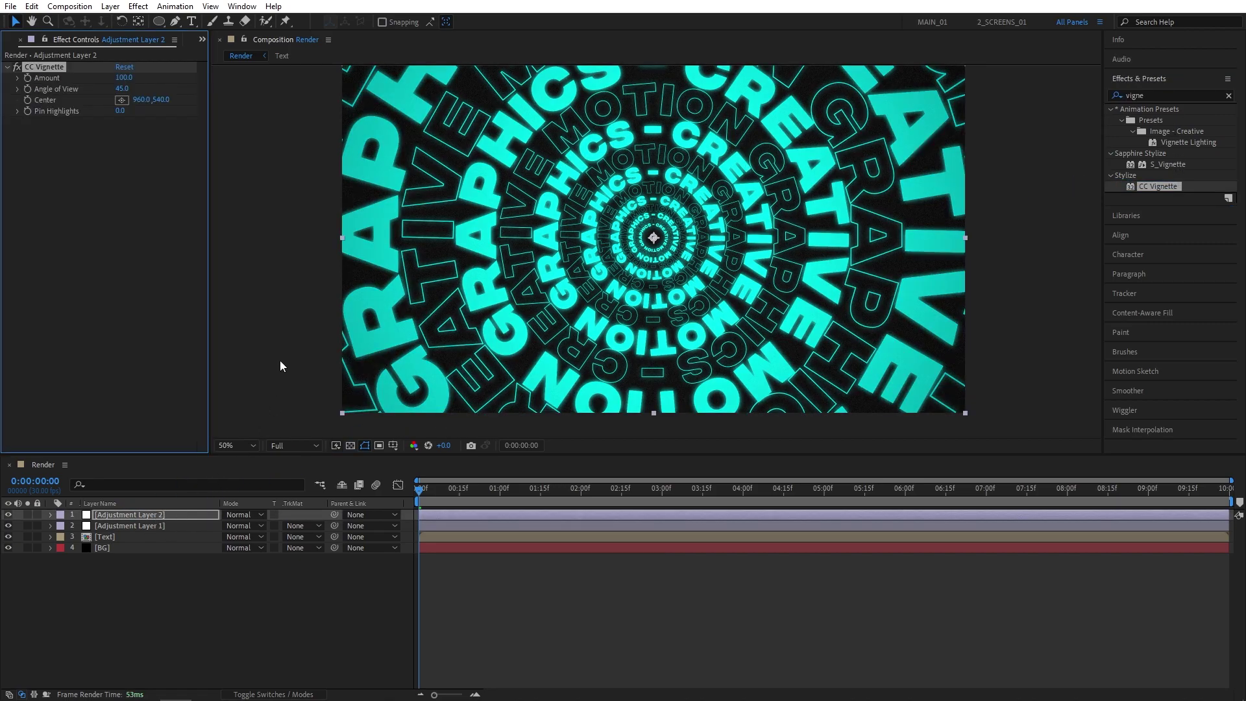
pyautogui.click(123, 77)
pyautogui.write('50')
pyautogui.press('Return')
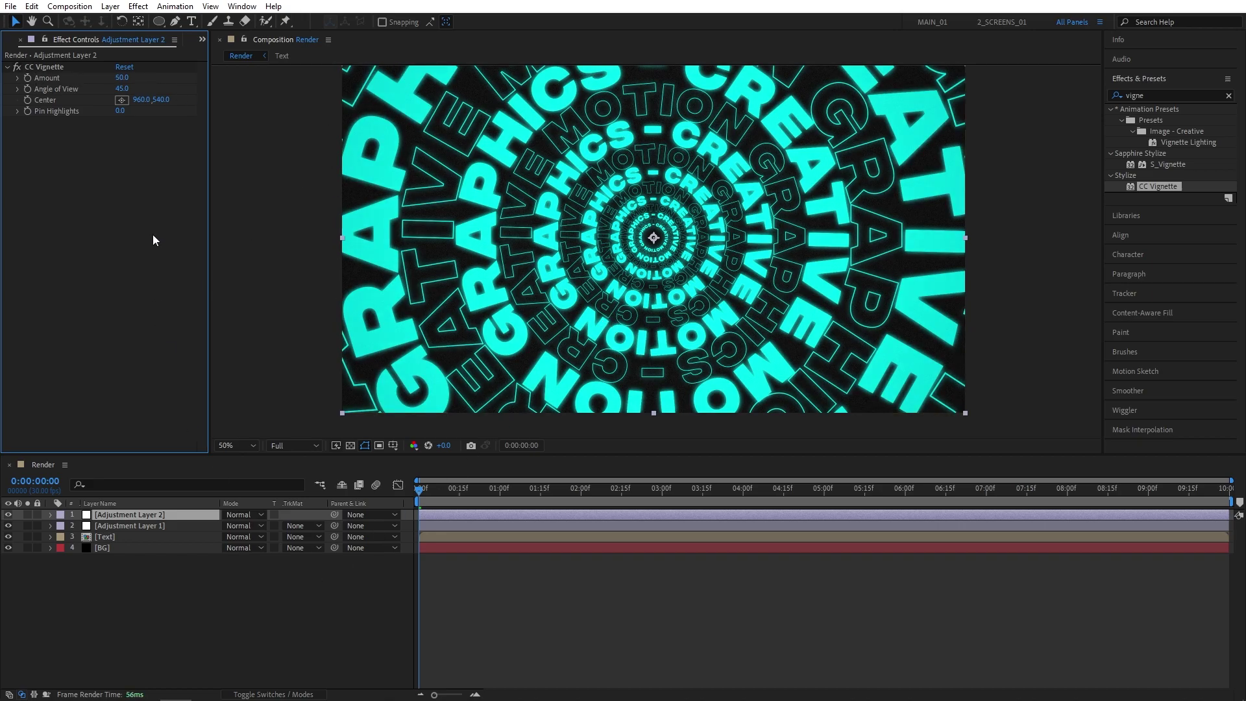
pyautogui.click(111, 7)
# Create a black solid named Blur and move it below the adjustment layers.
pyautogui.moveTo(129, 22)
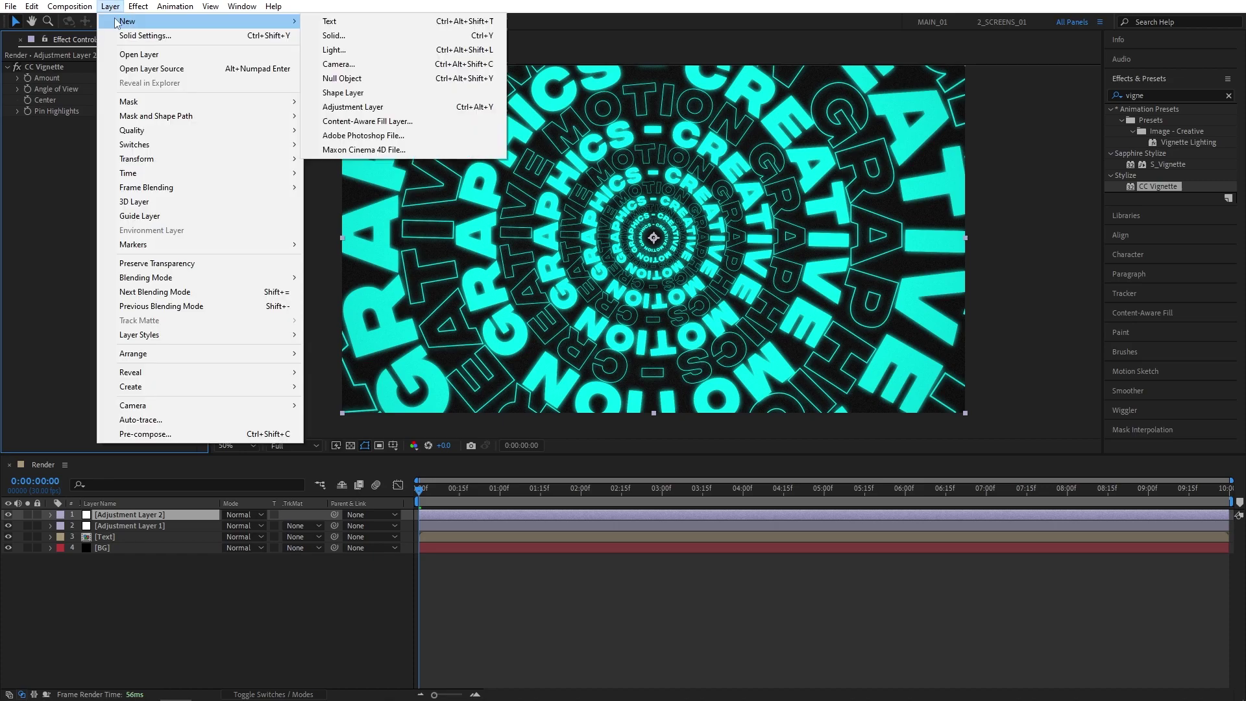
pyautogui.click(333, 36)
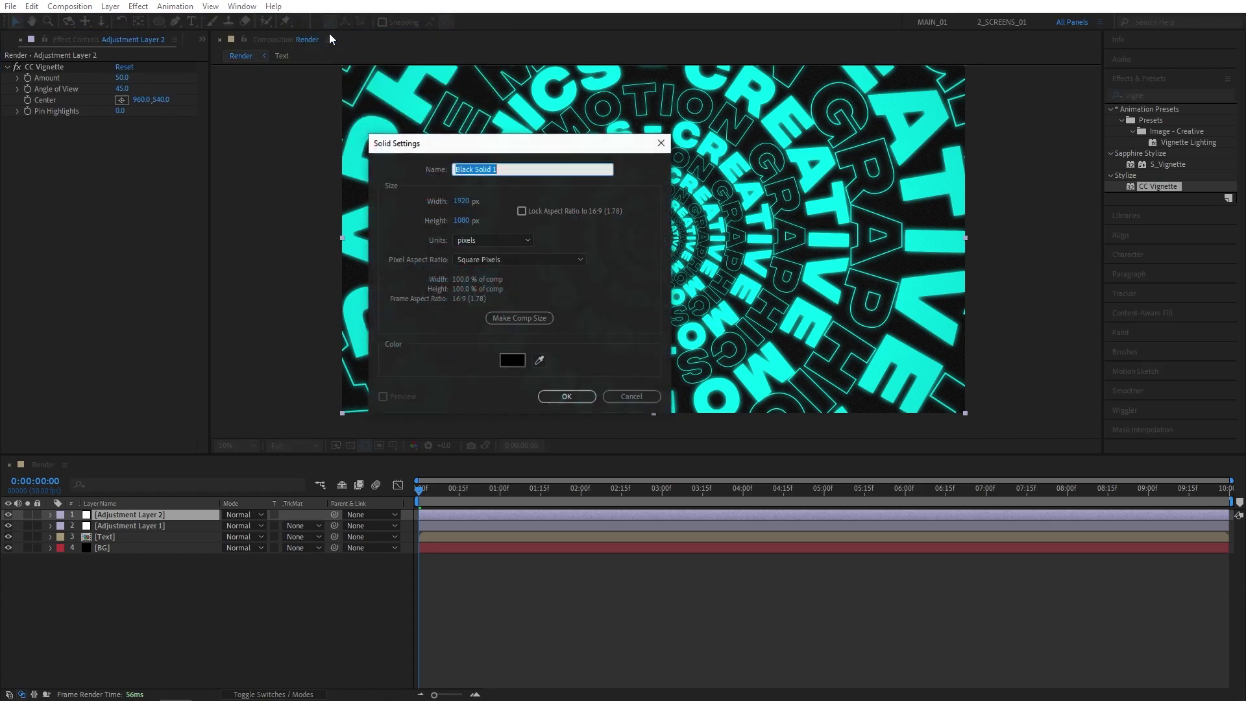
pyautogui.write('Blur')
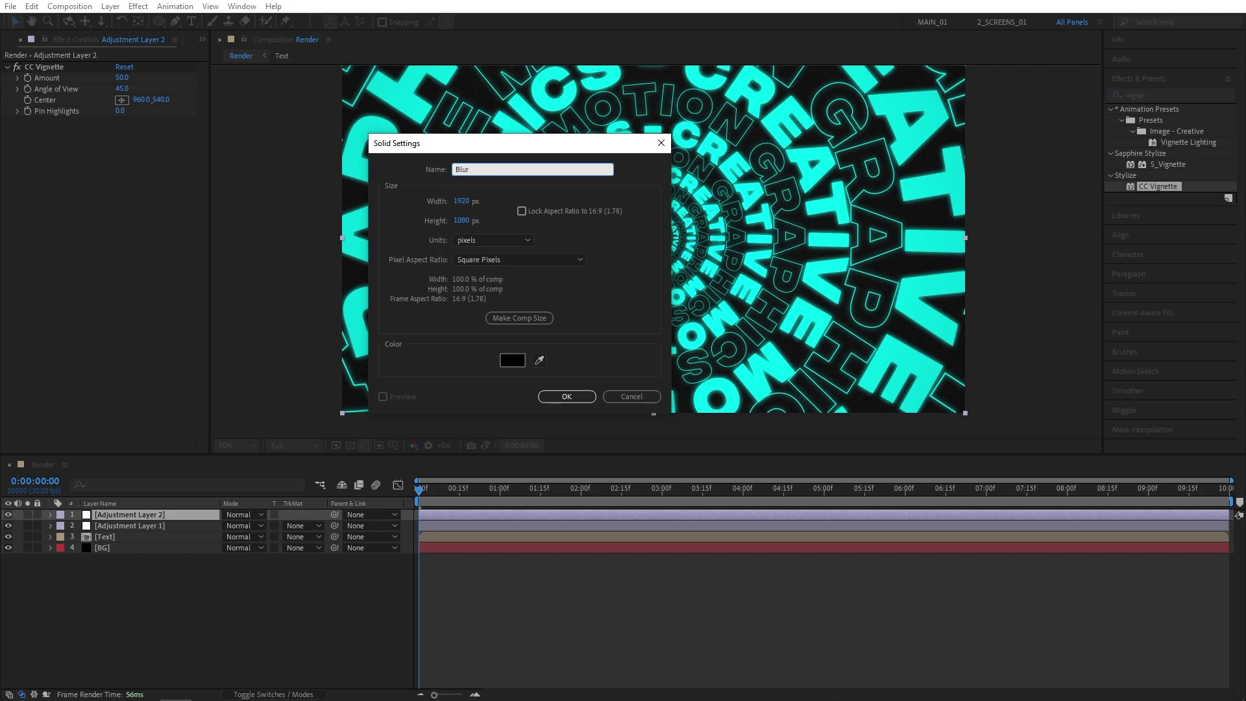
pyautogui.press('Return')
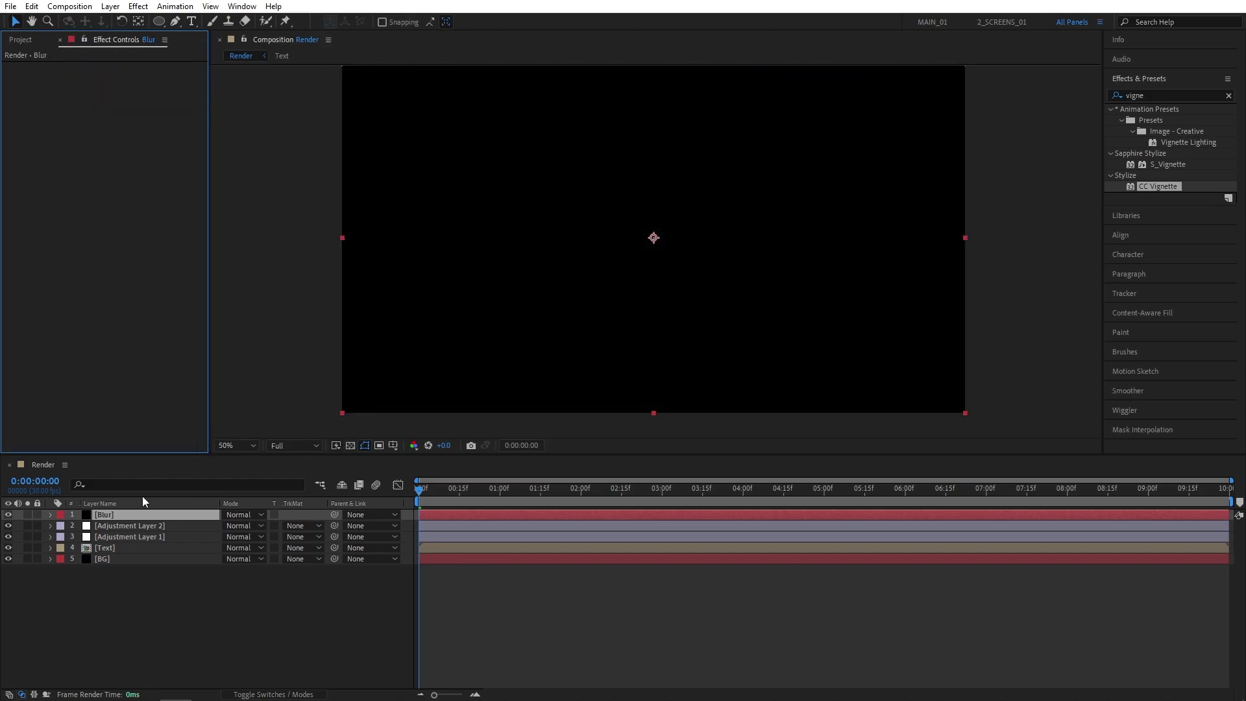
pyautogui.moveTo(117, 516); pyautogui.dragTo(107, 549)
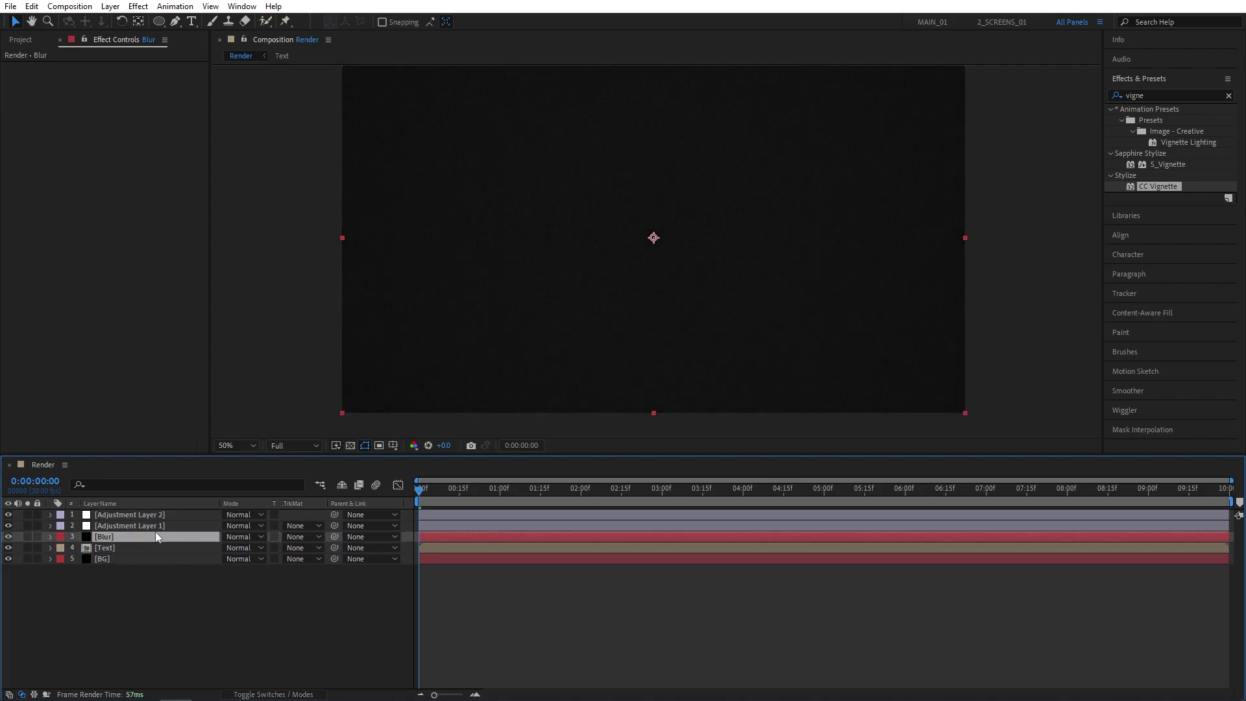
# Draw a centred elliptical mask on Blur and set its feather to 130 px.
pyautogui.click(162, 24)
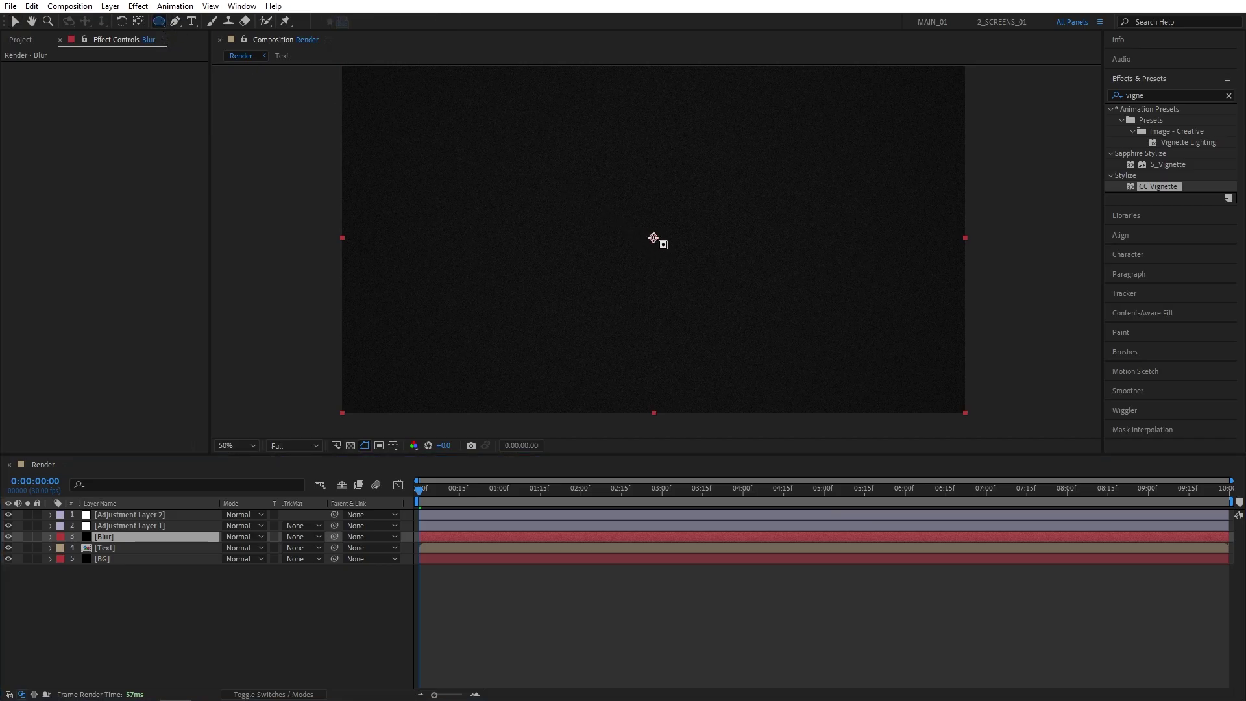
pyautogui.moveTo(654, 237); pyautogui.dragTo(686, 250)
pyautogui.press('f')
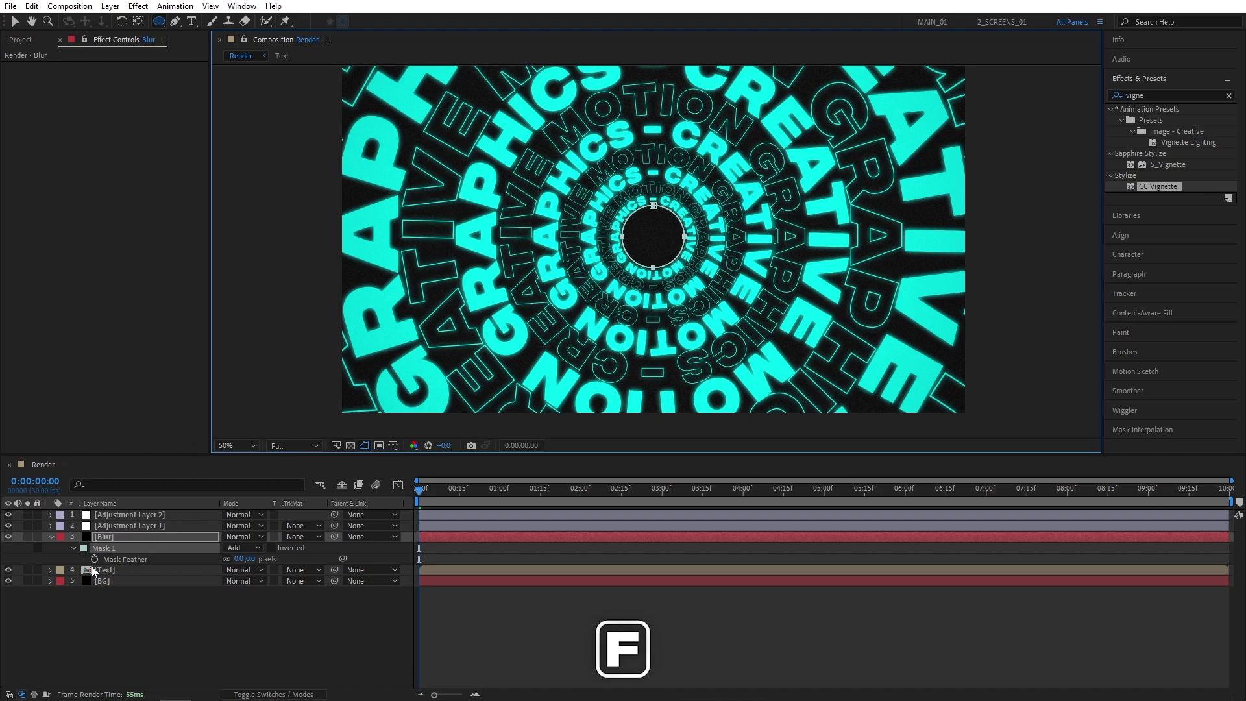
pyautogui.moveTo(244, 559); pyautogui.dragTo(312, 553)
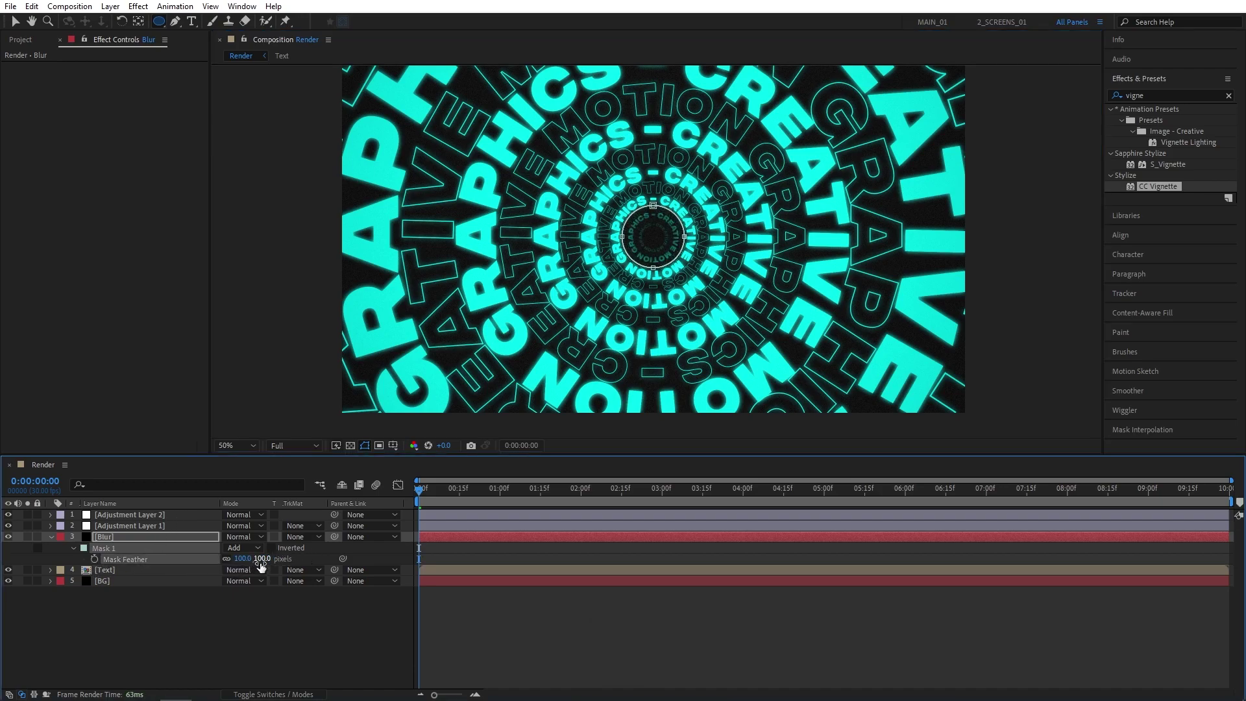
pyautogui.click(287, 617)
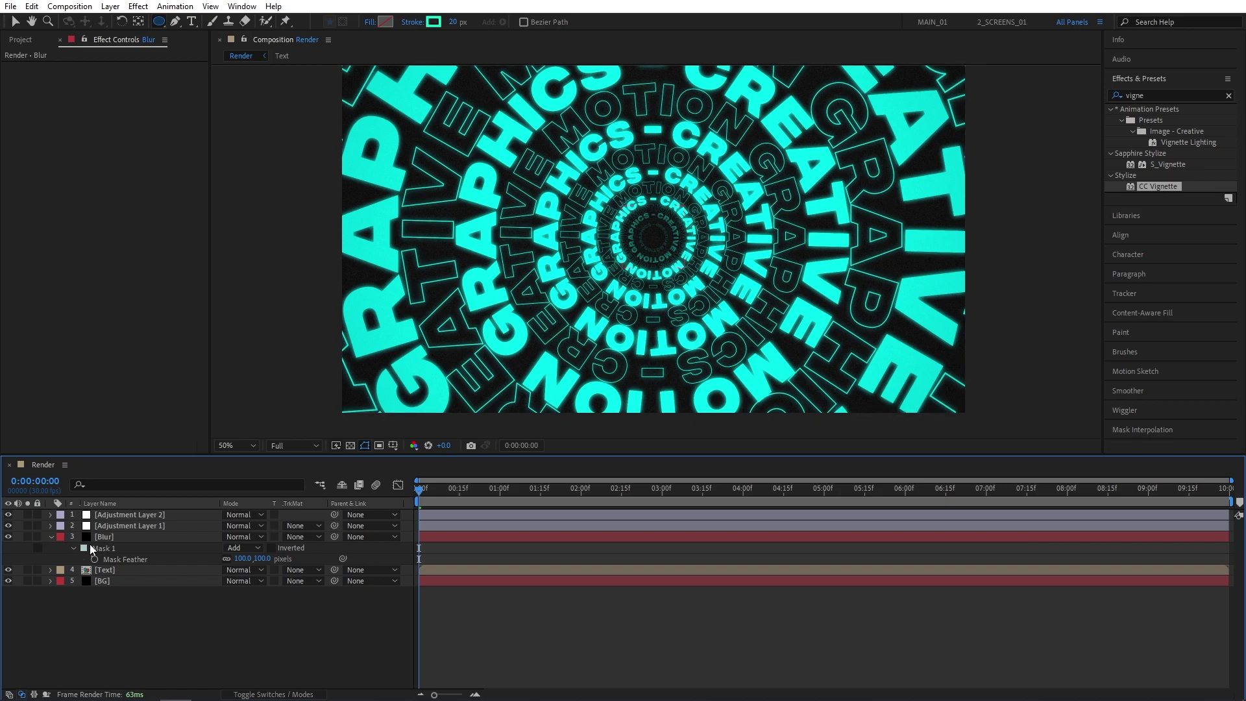
pyautogui.moveTo(260, 559); pyautogui.dragTo(280, 557)
pyautogui.click(315, 631)
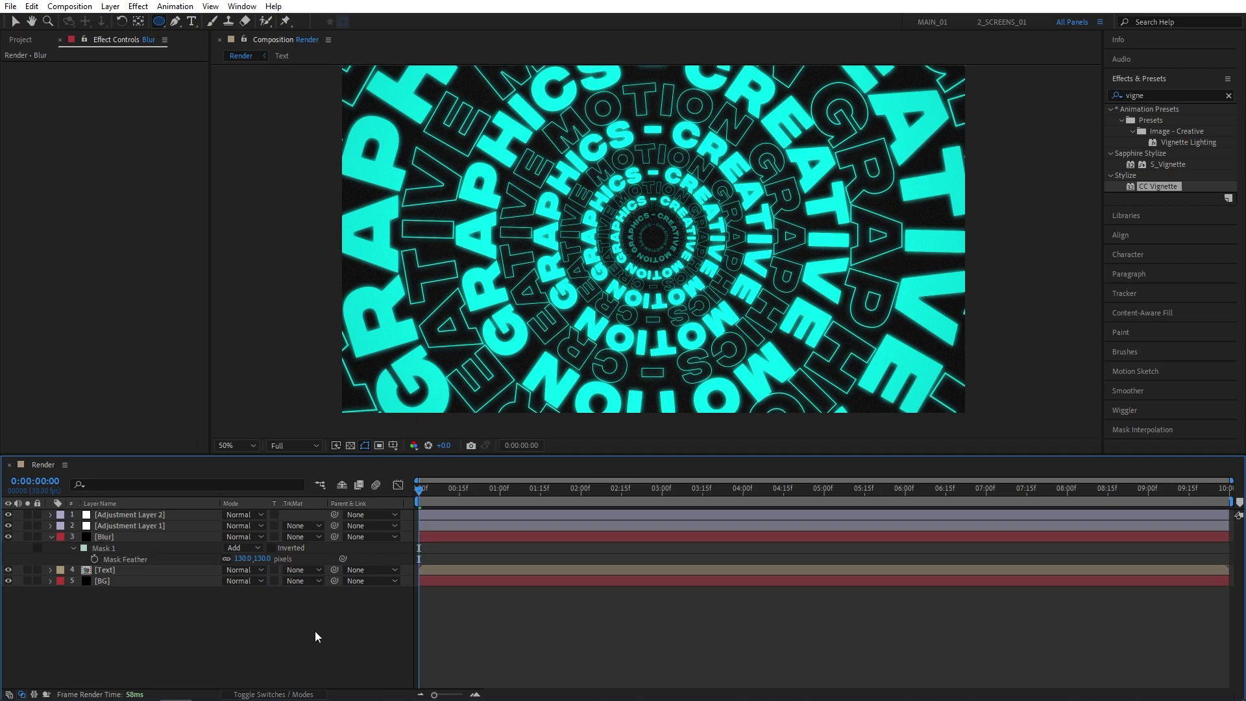
pyautogui.press('v')
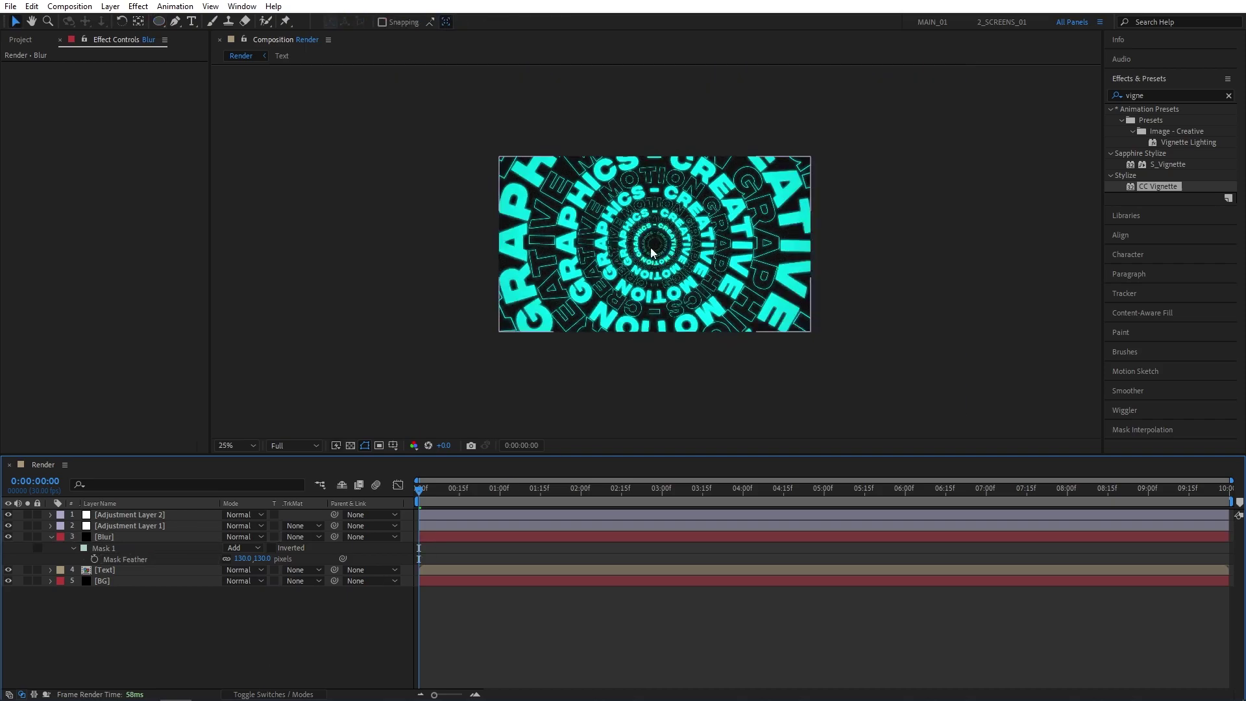
pyautogui.press('space')
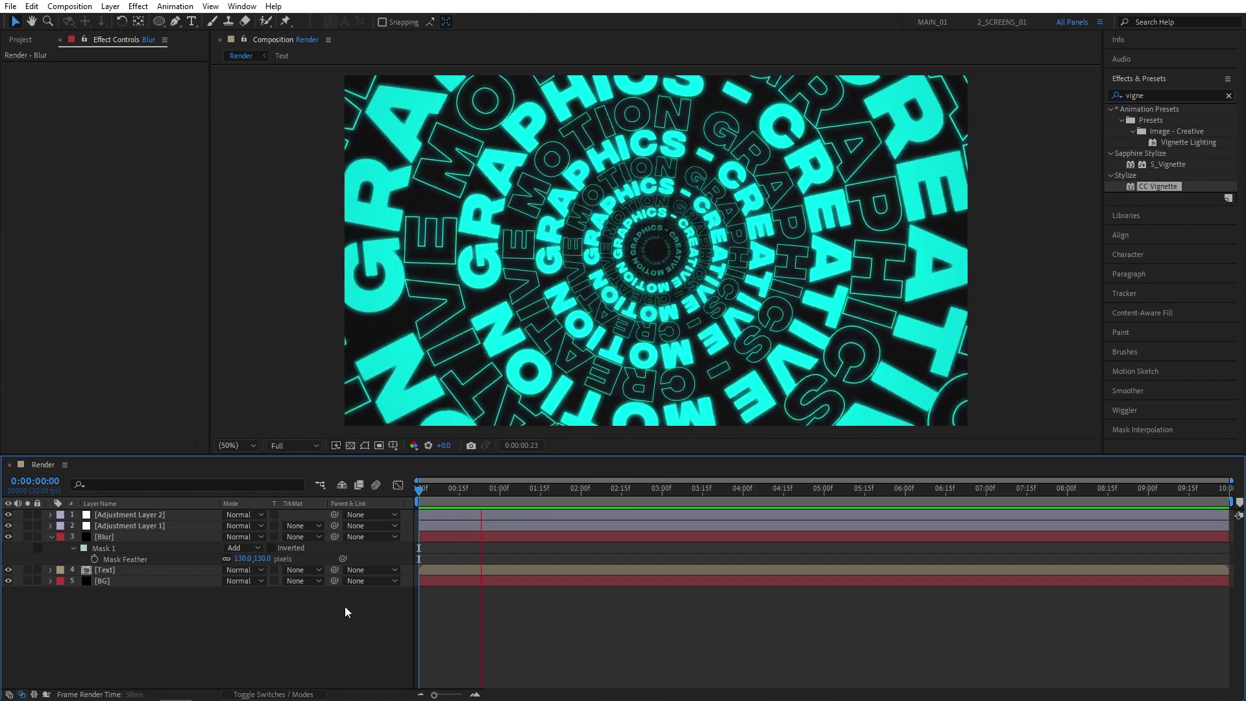